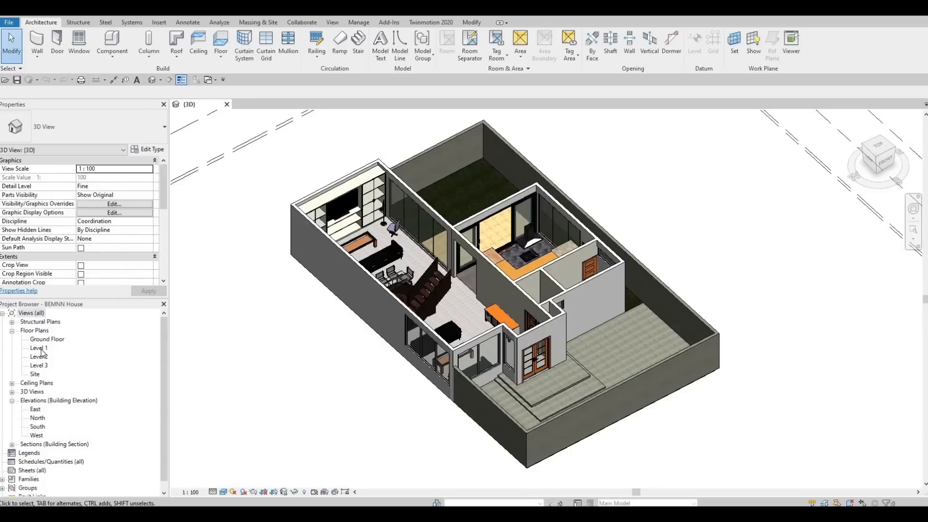
# On the Level 1 floor plan, draw a short BOUNDERY WALL segment from the side boundary wall to the house's exterior wall corner
pyautogui.doubleClick(40, 348)
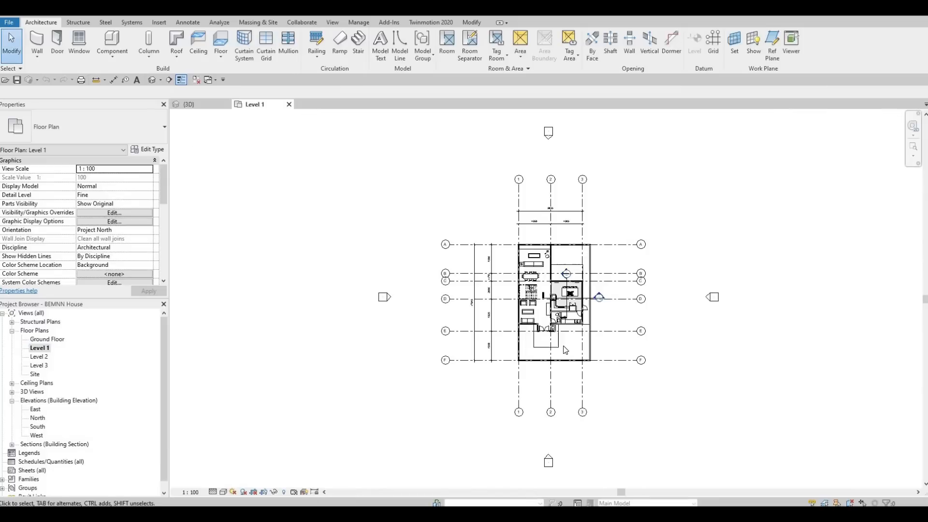
pyautogui.scroll(5, 623, 284)
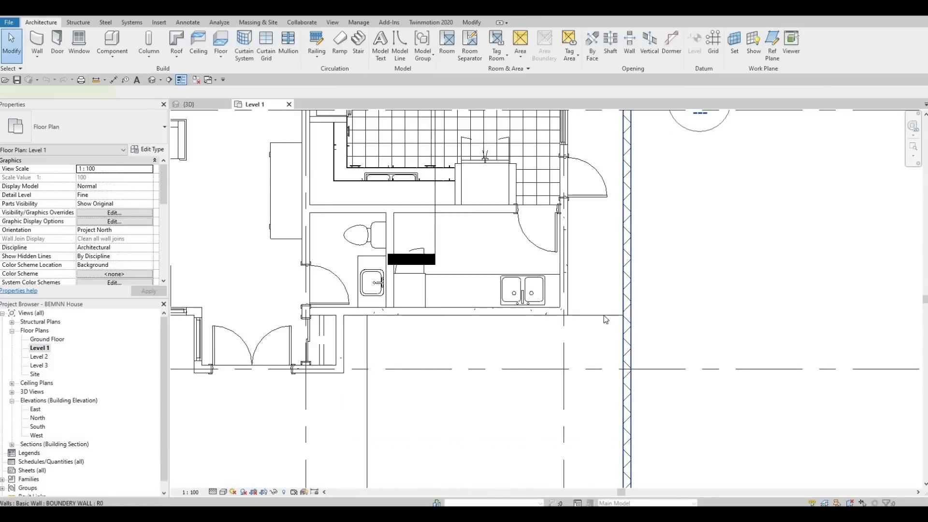
pyautogui.click(605, 320)
pyautogui.press('c')
pyautogui.press('s')
pyautogui.scroll(2, 604, 319)
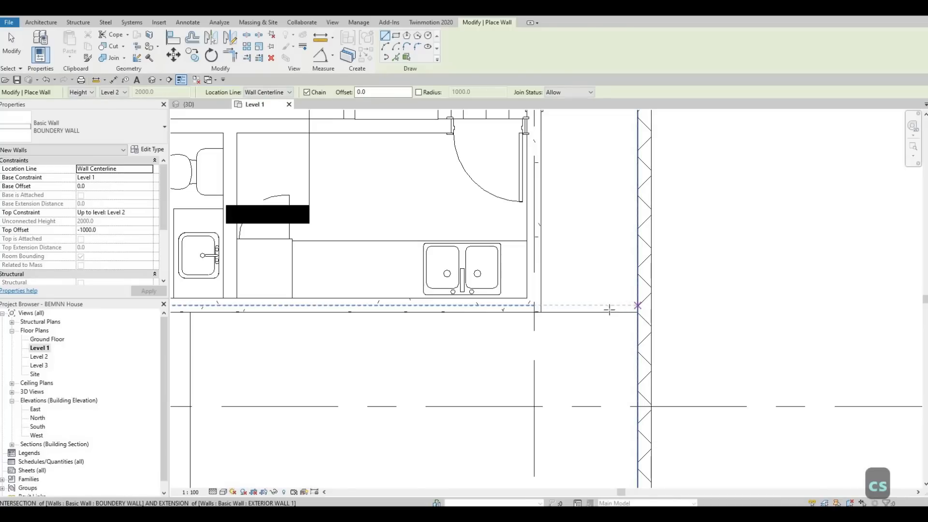
pyautogui.click(637, 306)
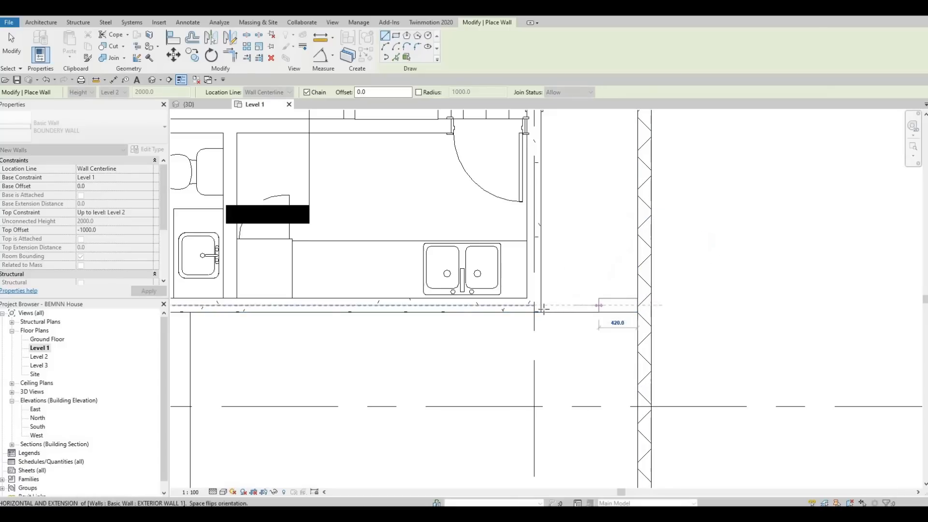
pyautogui.click(541, 306)
pyautogui.press('Escape')
pyautogui.press('Escape')
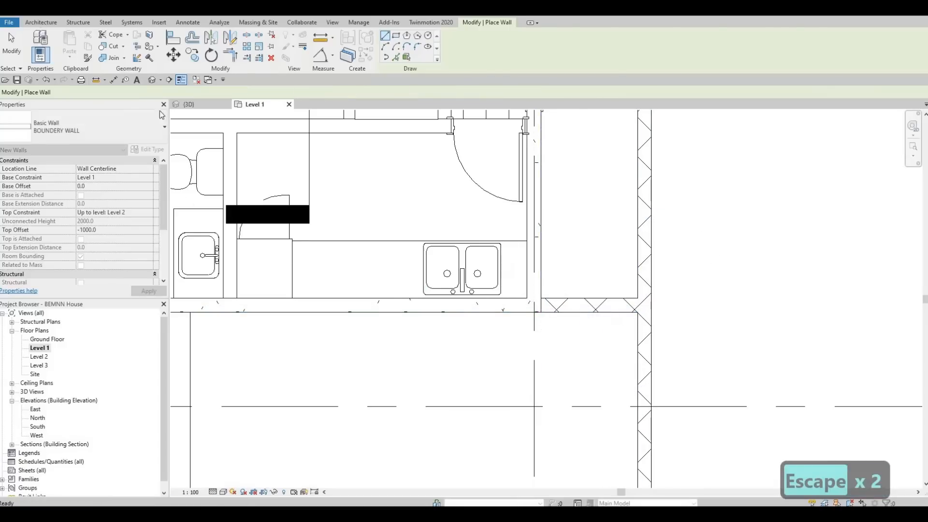
# In the 3D view, set the base constraint of the short boundary wall beside the house to Ground Floor and apply it
pyautogui.click(152, 79)
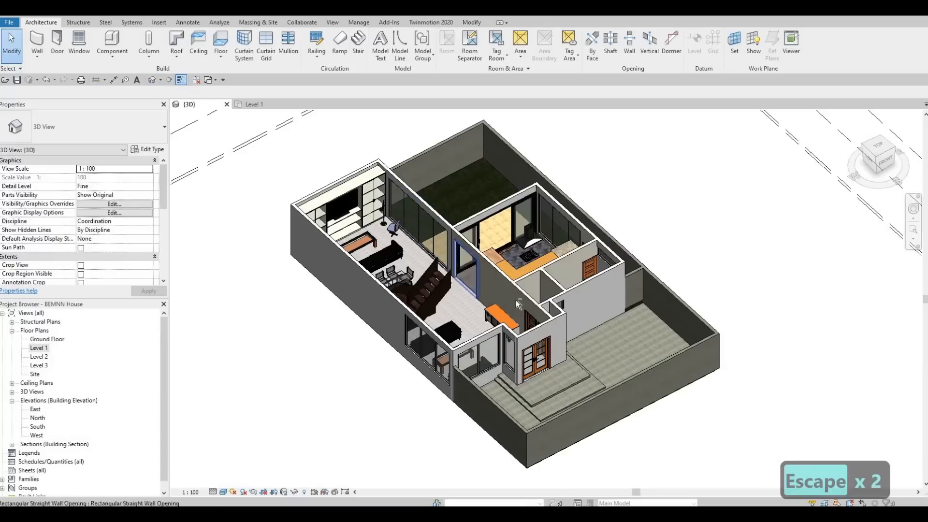
pyautogui.keyDown('shift'); pyautogui.moveTo(516, 311); pyautogui.dragTo(497, 366, button='middle'); pyautogui.keyUp('shift')
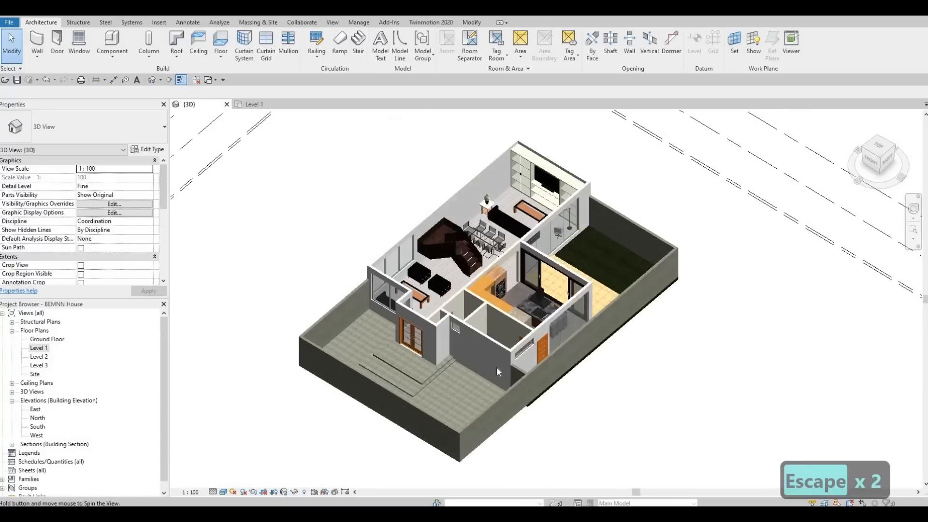
pyautogui.scroll(3, 483, 373)
pyautogui.scroll(2, 451, 333)
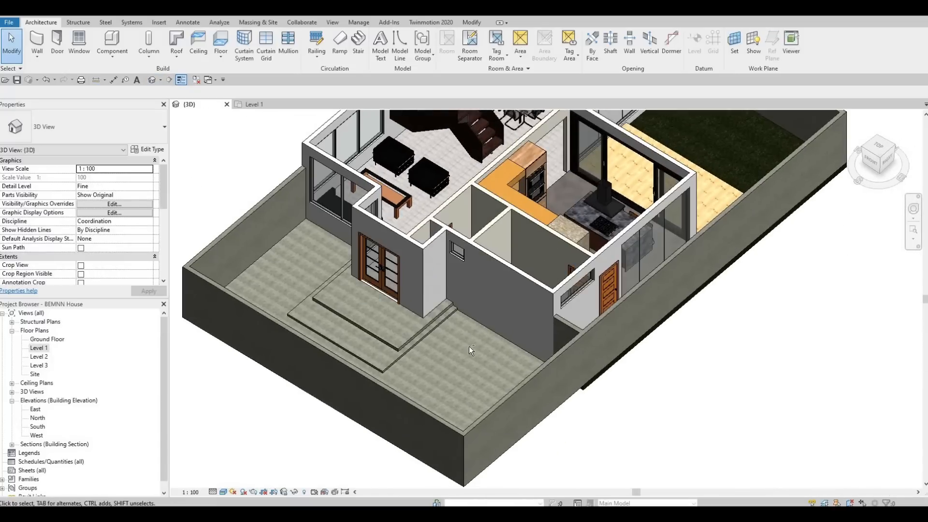
pyautogui.keyDown('shift'); pyautogui.moveTo(675, 322); pyautogui.dragTo(776, 199, button='middle'); pyautogui.keyUp('shift')
pyautogui.scroll(2, 744, 276)
pyautogui.moveTo(730, 287); pyautogui.dragTo(724, 316, button='middle')
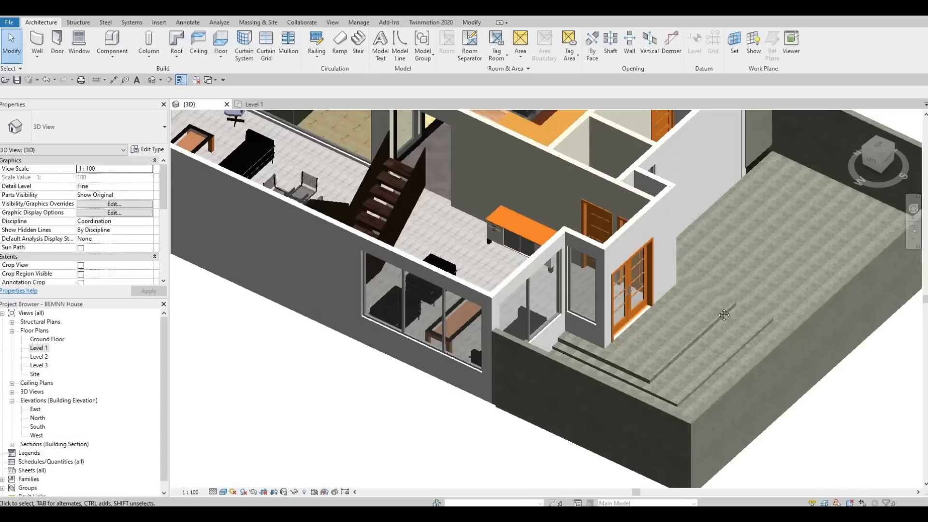
pyautogui.moveTo(709, 186); pyautogui.dragTo(655, 275, button='middle')
pyautogui.click(709, 182)
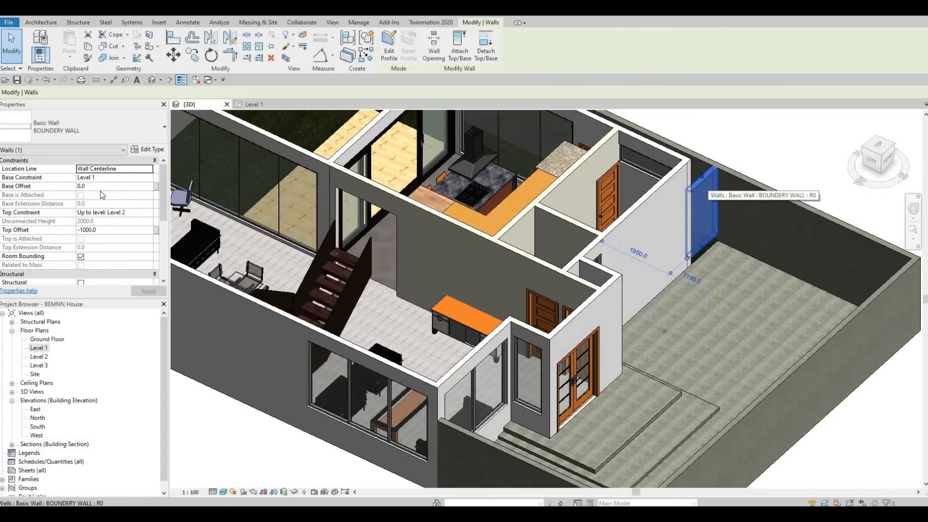
pyautogui.click(141, 178)
pyautogui.click(148, 178)
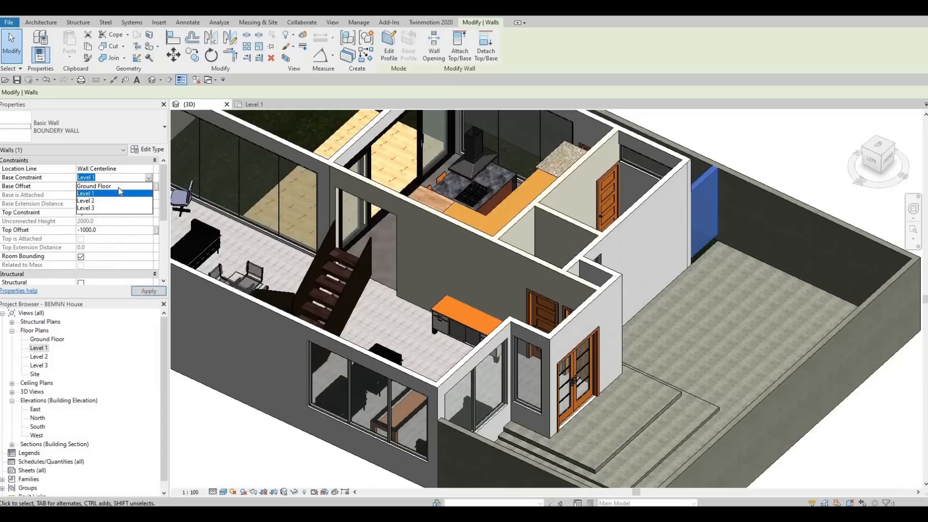
pyautogui.click(99, 187)
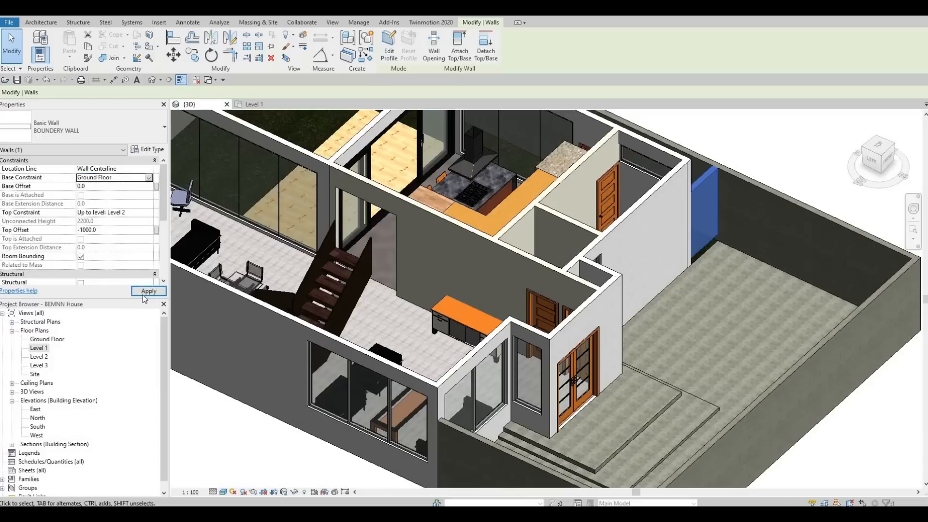
pyautogui.click(145, 292)
pyautogui.press('Escape')
pyautogui.press('Escape')
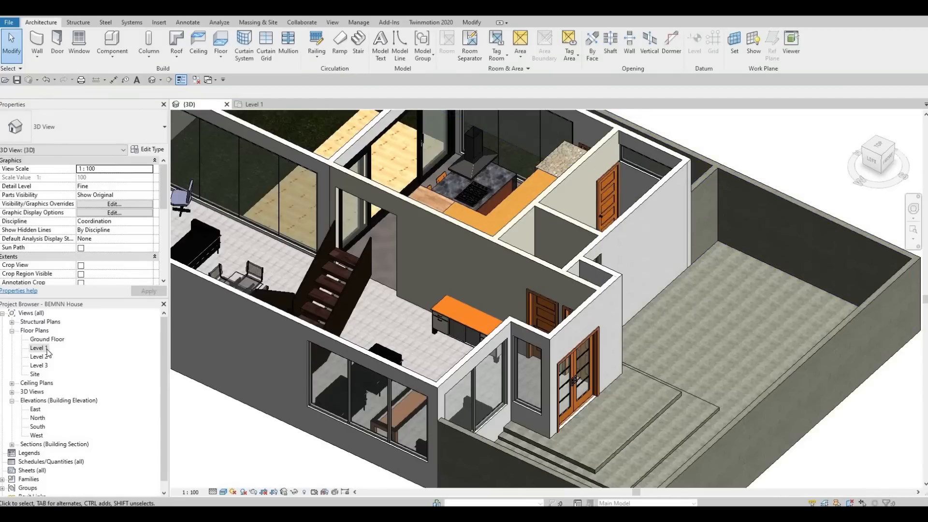
# Open the Level 2 floor plan and examine its underlay range settings and the underlying layout around the stairs
pyautogui.hotkey('ctrl', 'Tab')
pyautogui.scroll(-3, 371, 237)
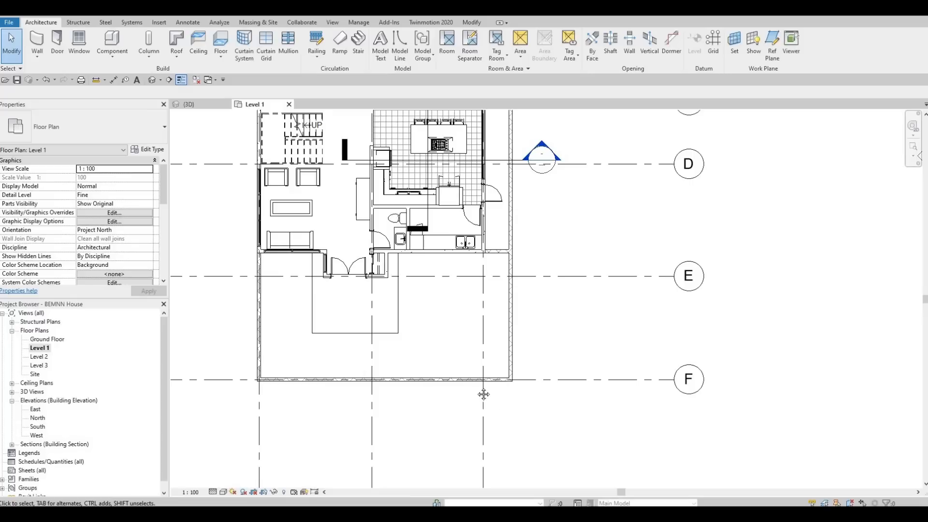
pyautogui.scroll(-5, 484, 394)
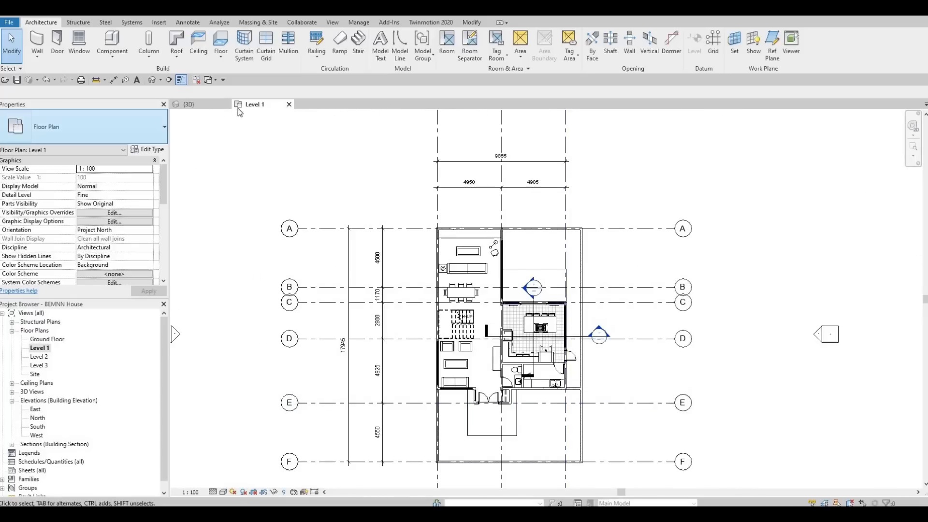
pyautogui.doubleClick(39, 358)
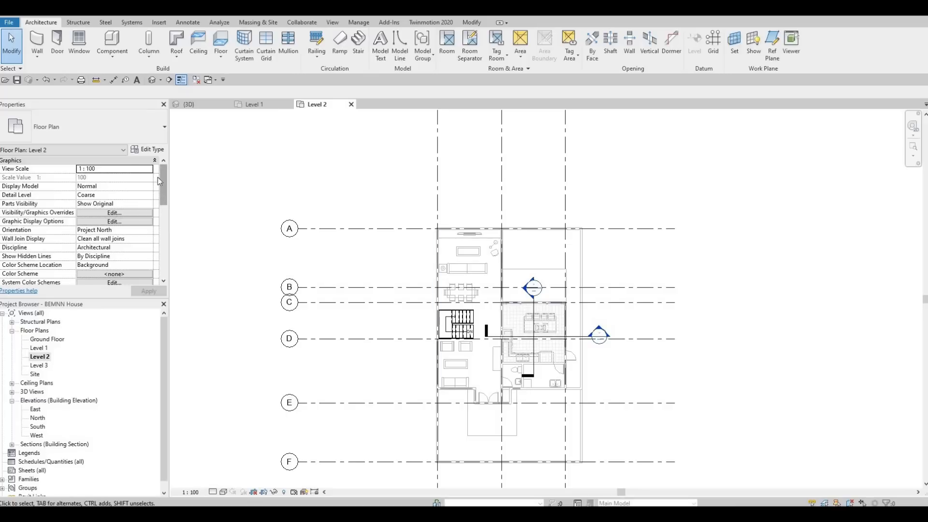
pyautogui.scroll(-4, 164, 209)
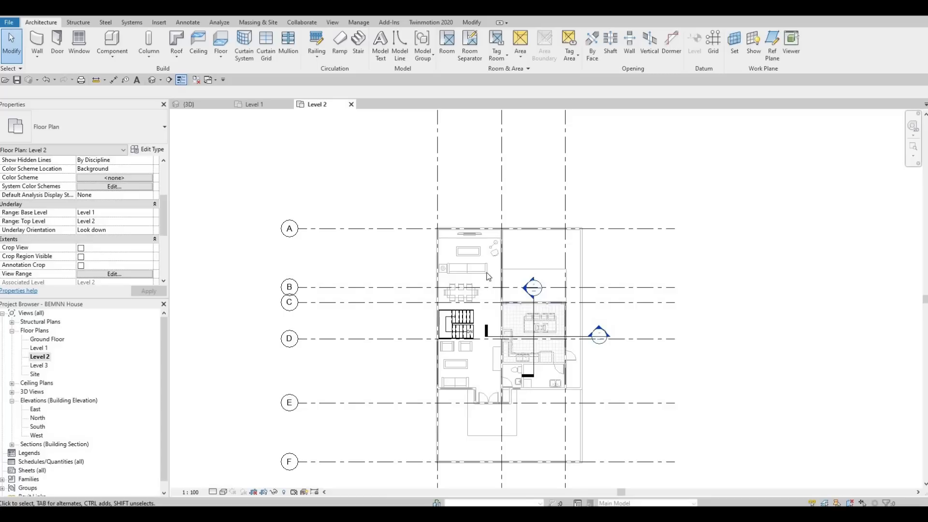
pyautogui.scroll(5, 489, 277)
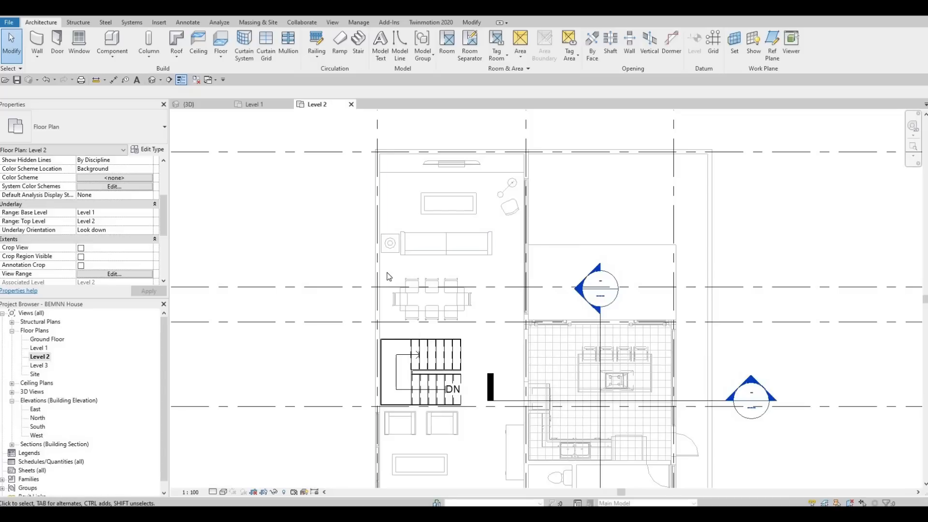
pyautogui.scroll(-1, 404, 260)
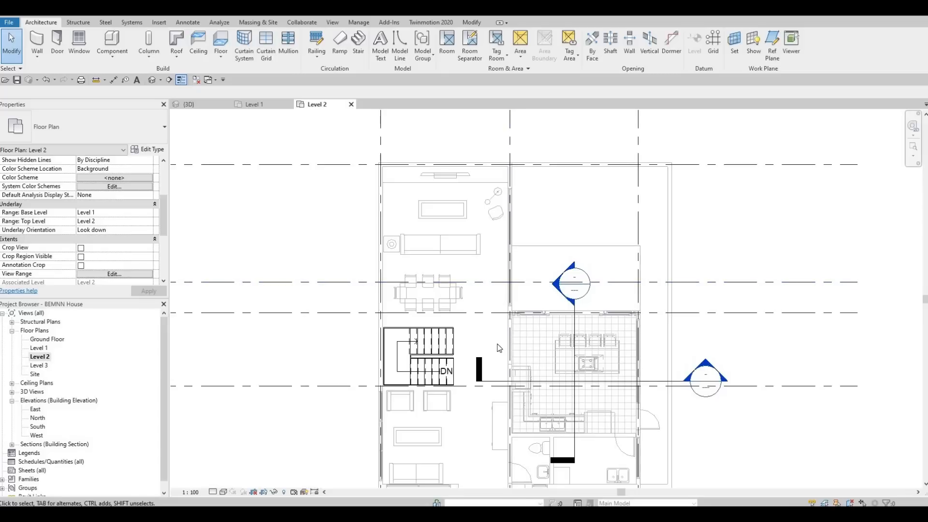
pyautogui.scroll(-1, 500, 348)
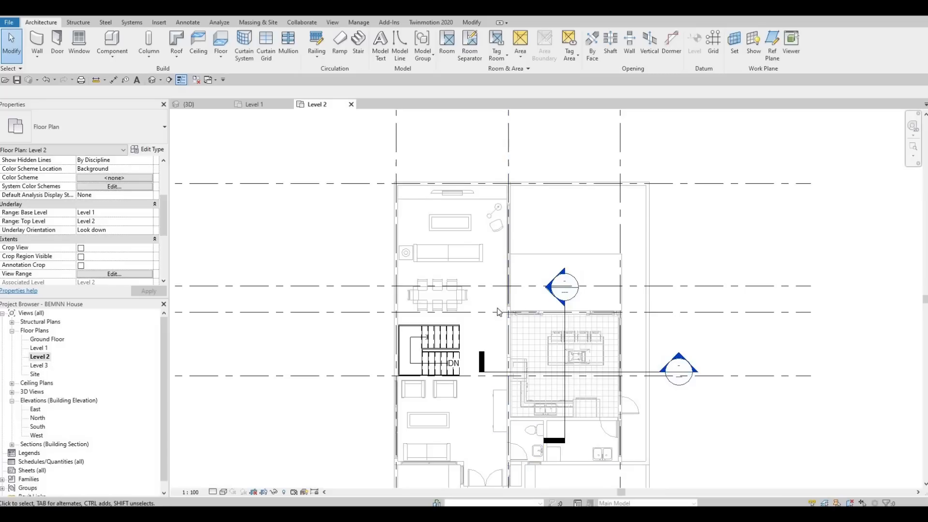
pyautogui.moveTo(452, 486); pyautogui.dragTo(464, 390, button='middle')
pyautogui.scroll(-3, 441, 416)
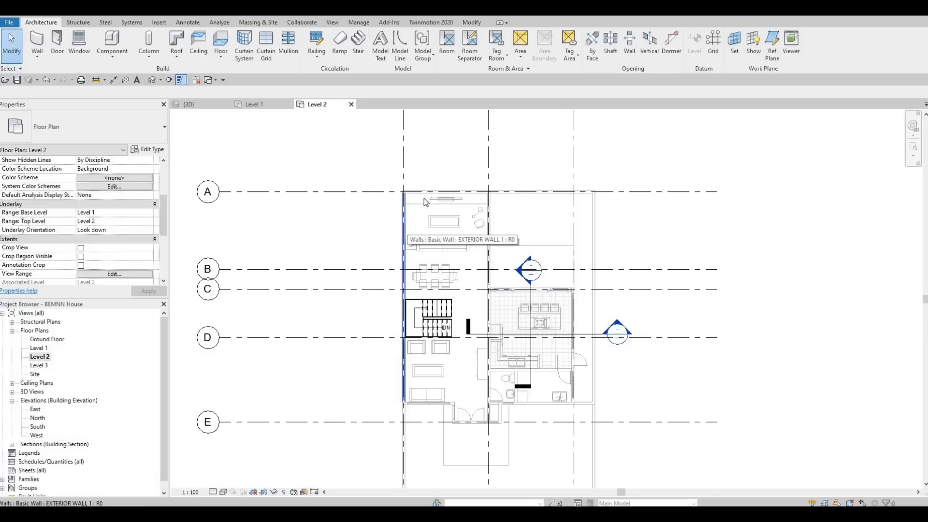
# On Level 2, draw an EXTERIOR WALL 1 wall up to Level 3 along grid A, from grid 1 to grid 2
pyautogui.click(410, 222)
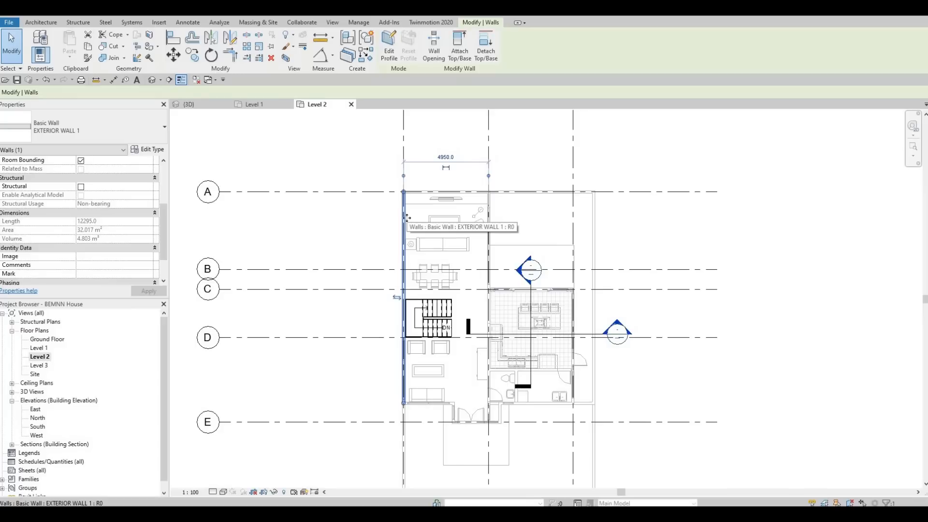
pyautogui.press('w')
pyautogui.press('a')
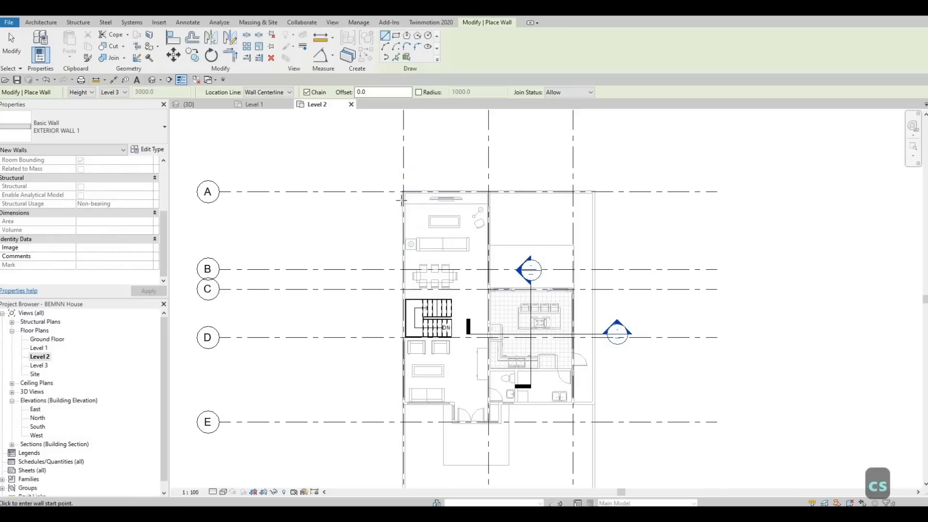
pyautogui.scroll(4, 406, 193)
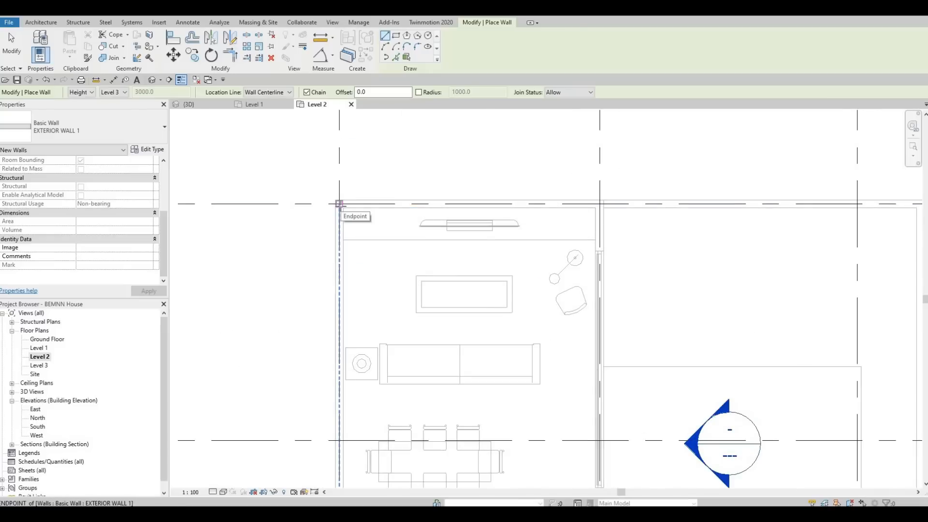
pyautogui.scroll(-5, 339, 204)
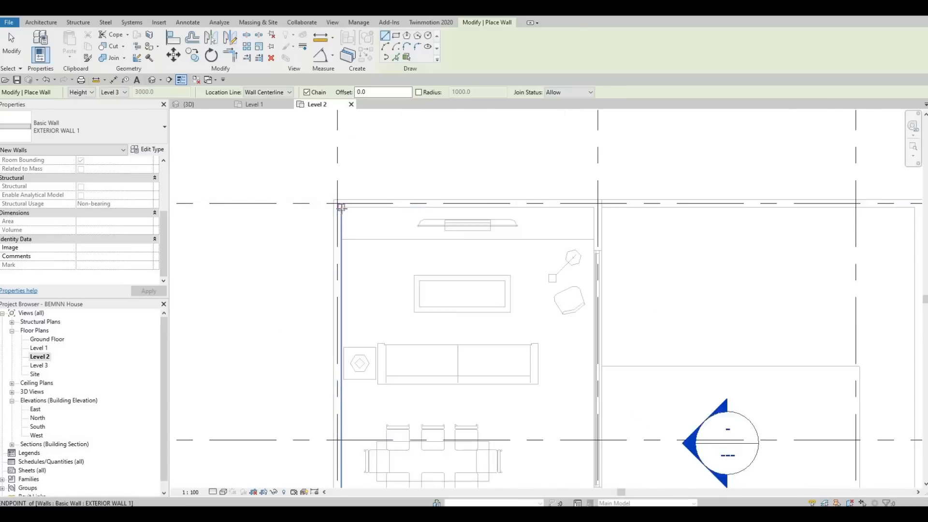
pyautogui.moveTo(337, 206); pyautogui.dragTo(346, 267, button='middle')
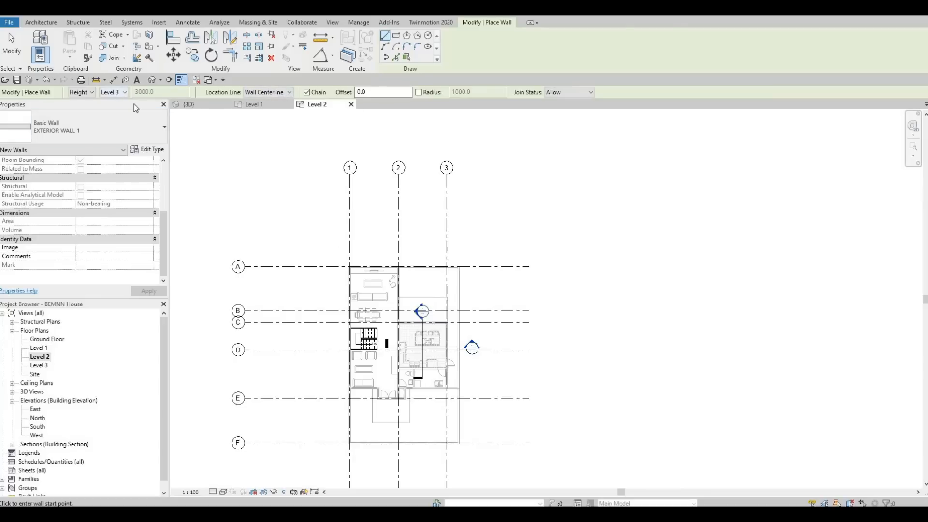
pyautogui.scroll(5, 363, 242)
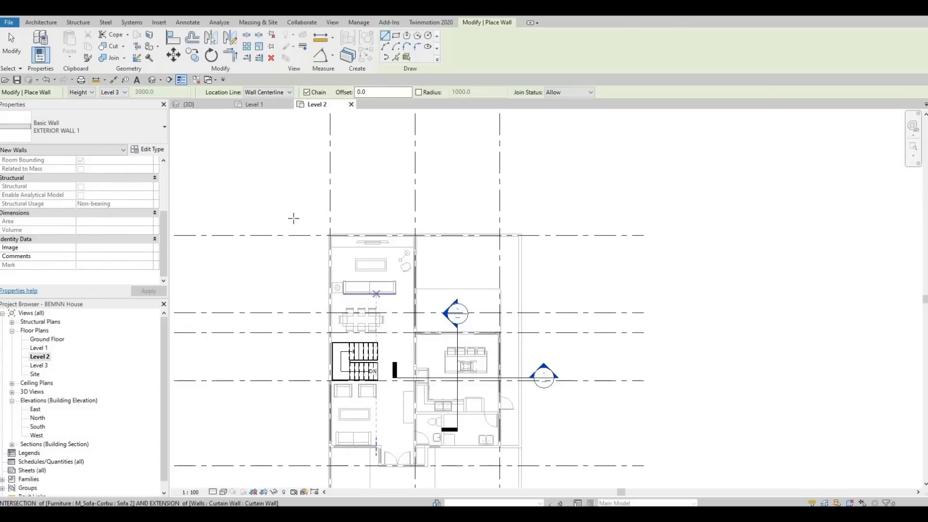
pyautogui.scroll(3, 262, 228)
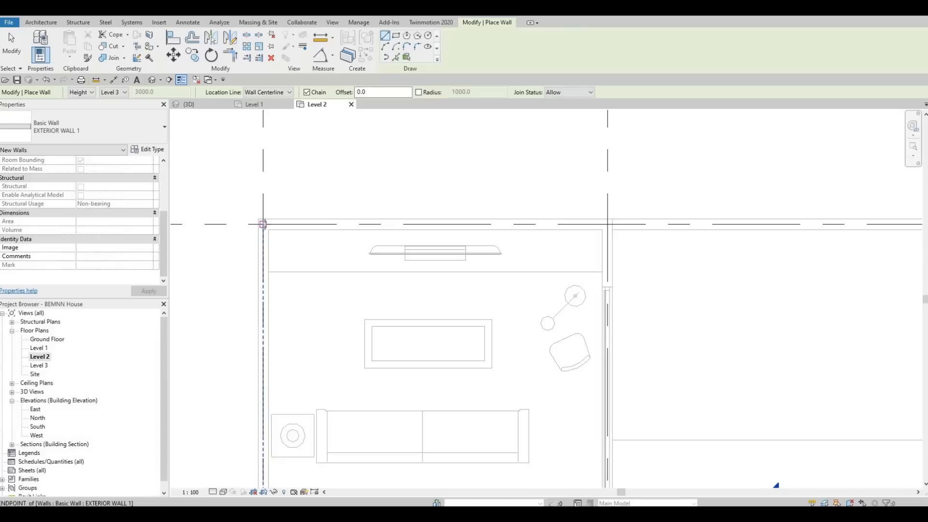
pyautogui.click(263, 224)
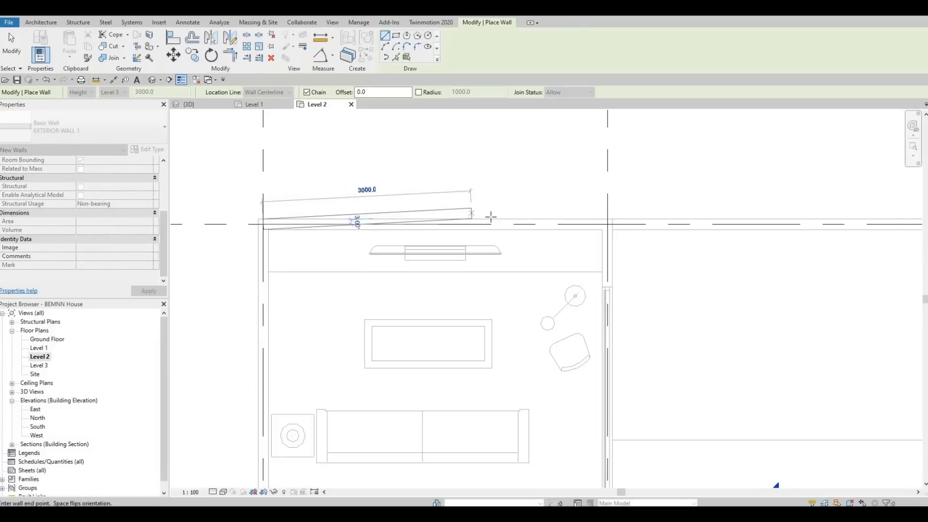
pyautogui.scroll(-1, 498, 218)
pyautogui.scroll(-4, 498, 218)
pyautogui.moveTo(497, 311); pyautogui.dragTo(498, 360, button='middle')
pyautogui.moveTo(526, 267); pyautogui.dragTo(517, 324, button='middle')
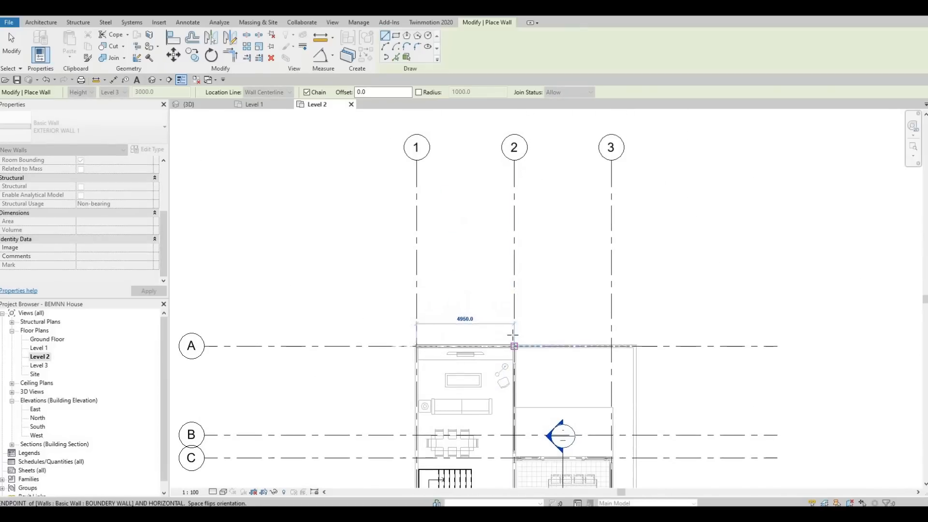
pyautogui.scroll(2, 513, 344)
pyautogui.scroll(2, 512, 335)
pyautogui.scroll(2, 515, 333)
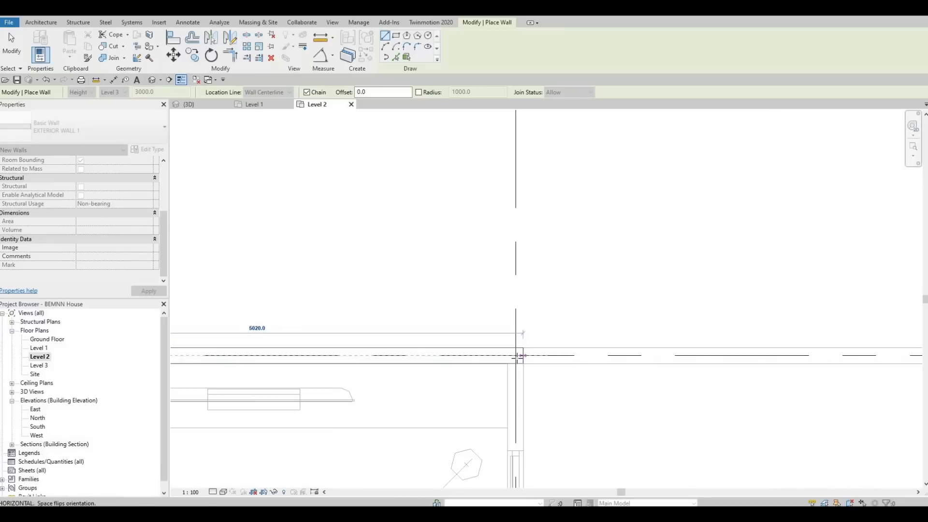
pyautogui.click(516, 328)
# Continue the EXTERIOR WALL 1 chain down grid 2, from grid A to grid C
pyautogui.scroll(-4, 518, 338)
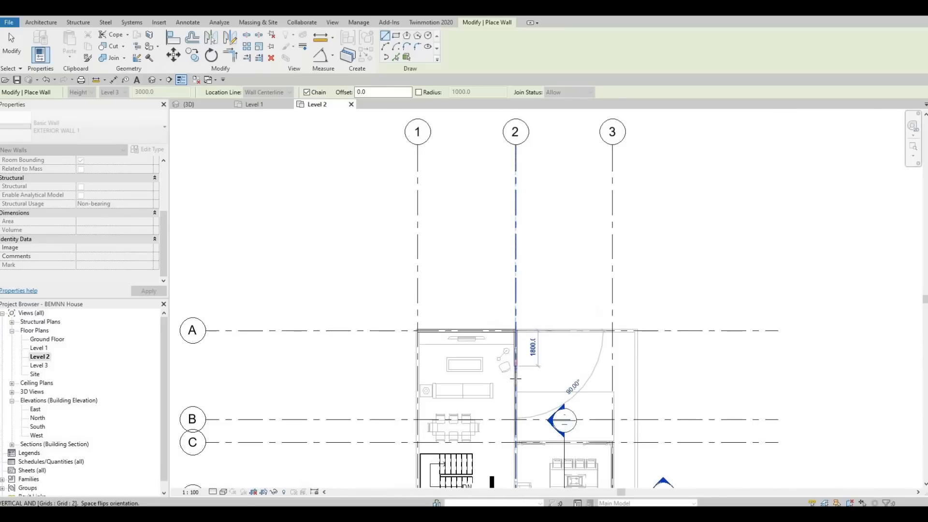
pyautogui.moveTo(523, 360); pyautogui.dragTo(511, 296, button='middle')
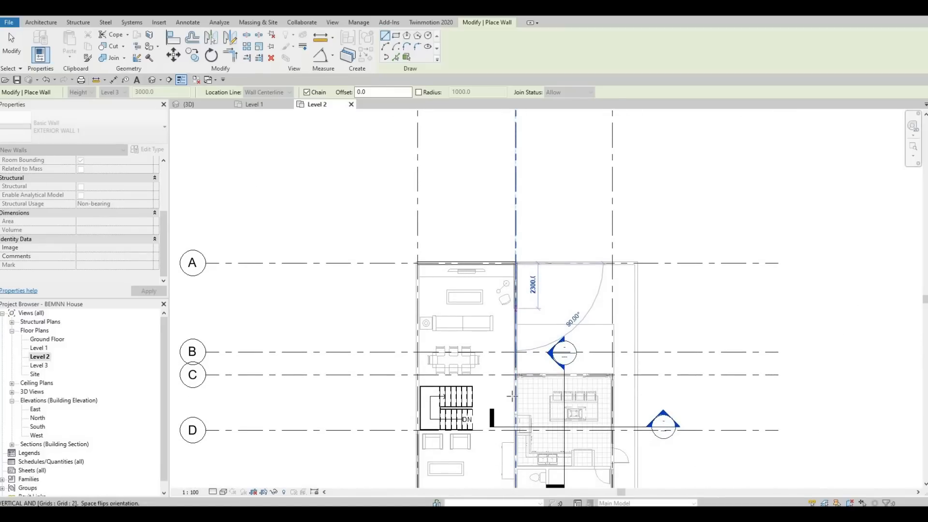
pyautogui.scroll(2, 518, 390)
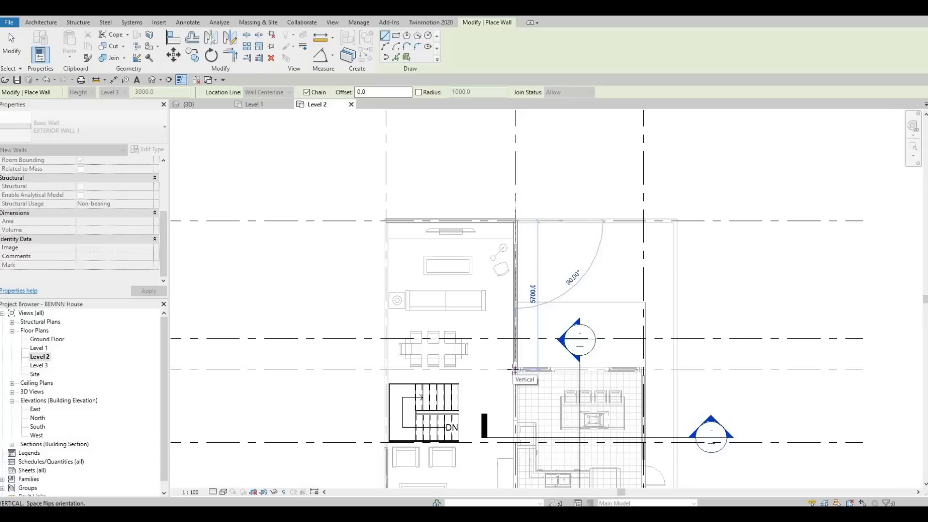
pyautogui.scroll(5, 515, 370)
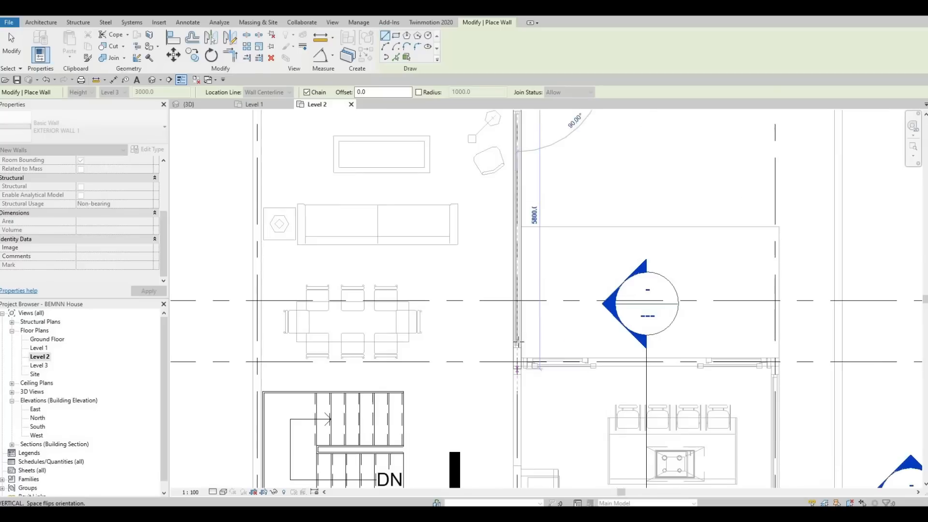
pyautogui.click(517, 362)
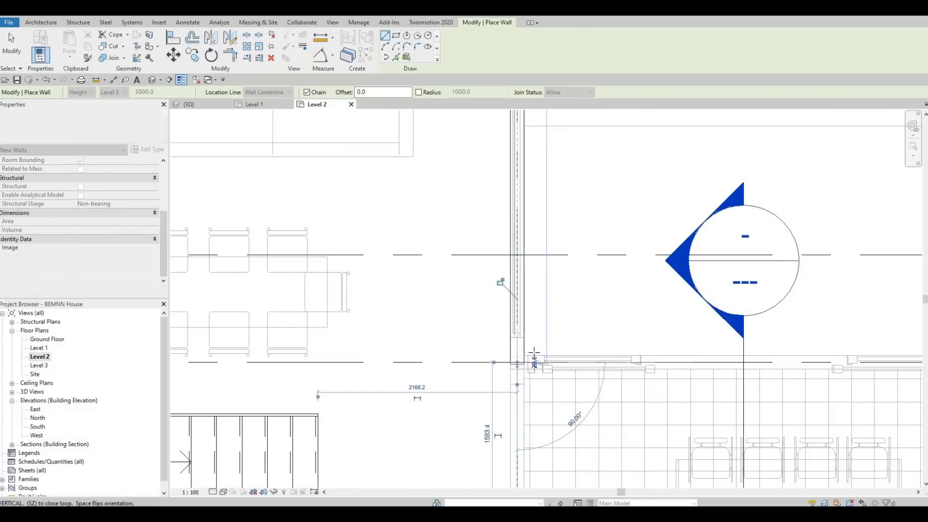
# Draw the next EXTERIOR WALL 1 segment along grid C, from grid 2 to grid 3
pyautogui.scroll(-4, 626, 373)
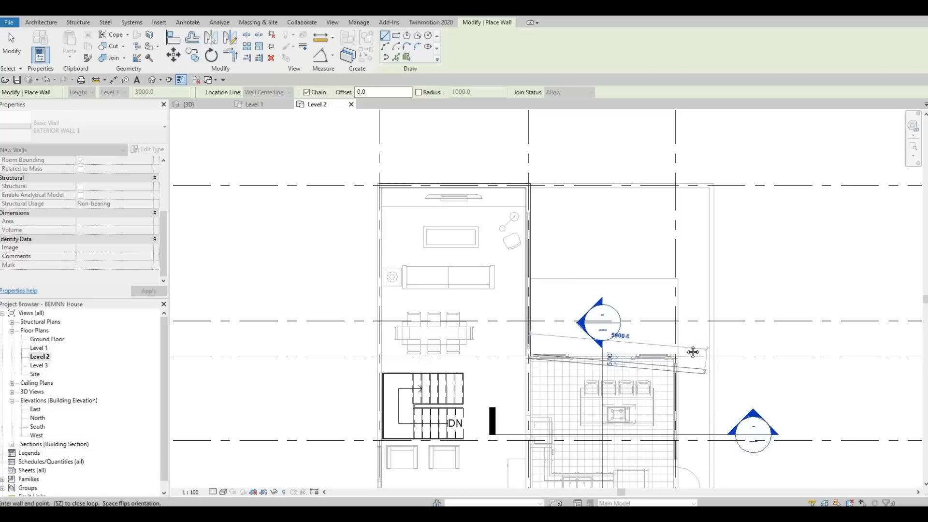
pyautogui.scroll(-4, 682, 340)
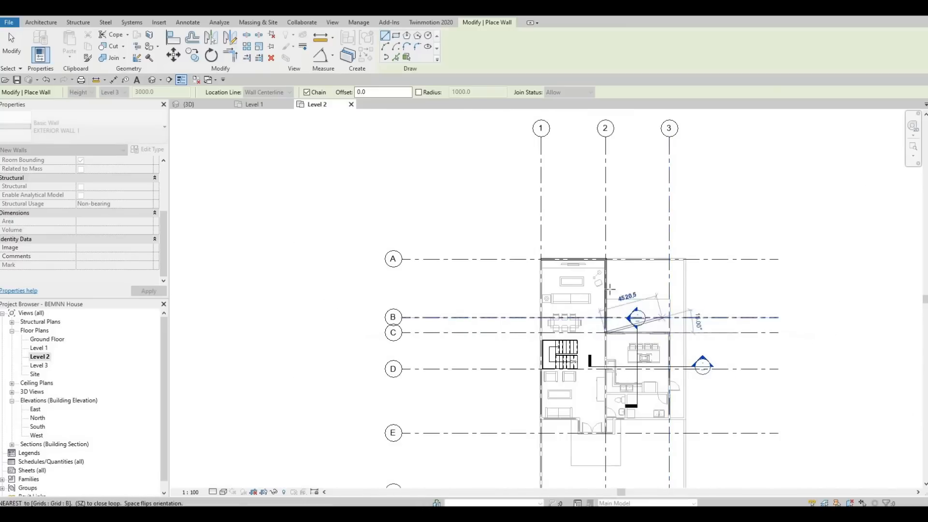
pyautogui.click(605, 259)
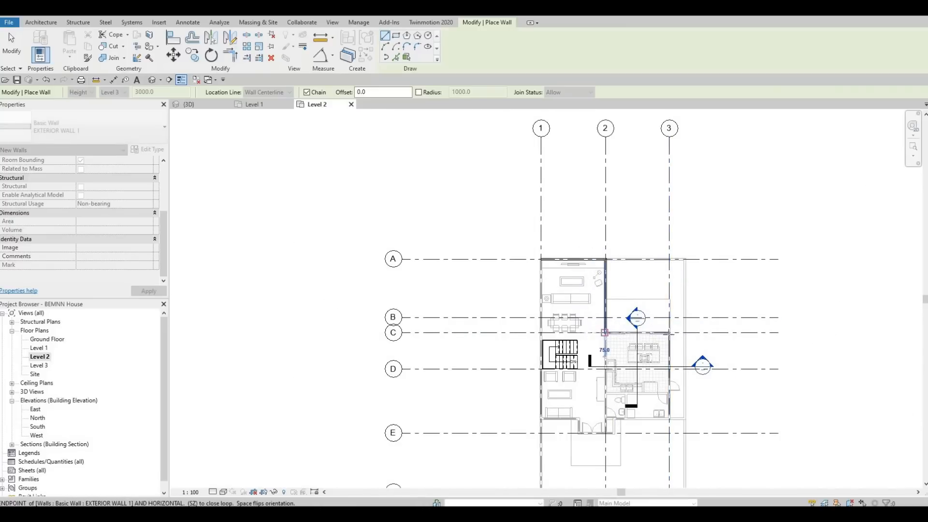
pyautogui.scroll(5, 670, 336)
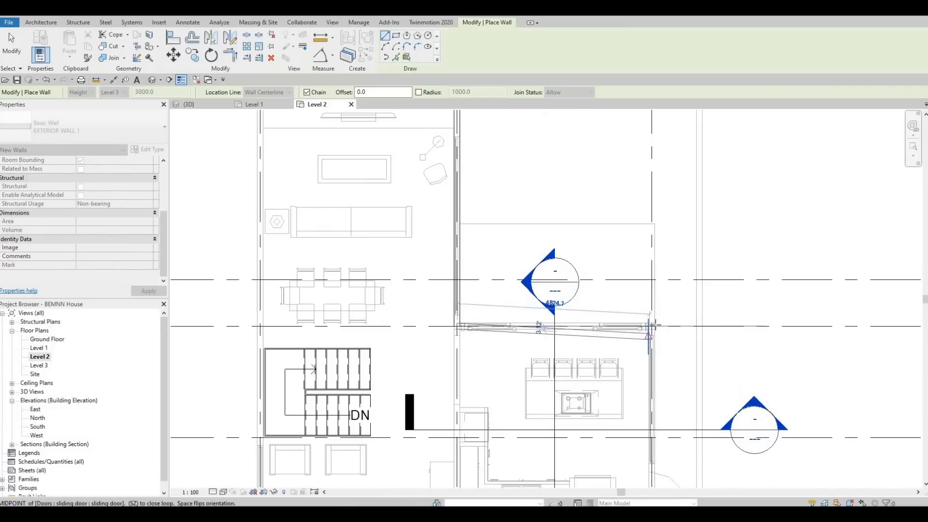
pyautogui.scroll(5, 654, 326)
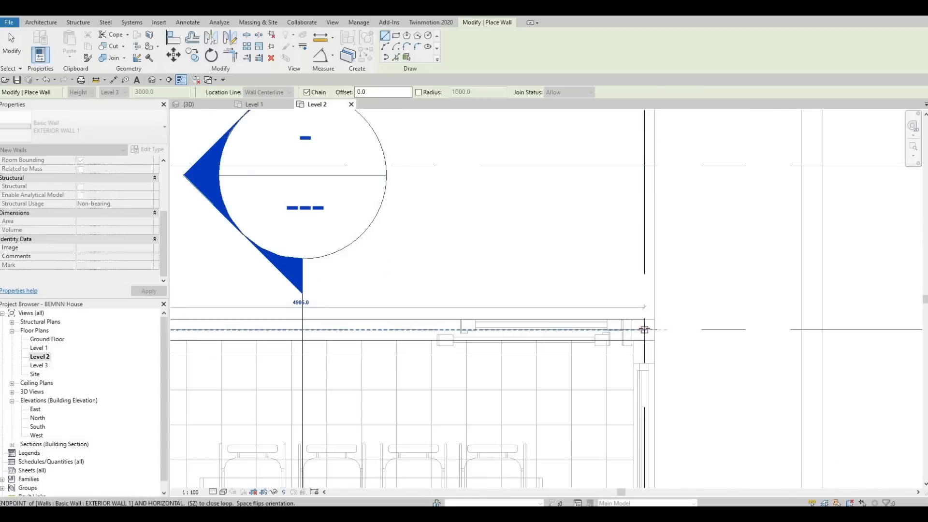
pyautogui.click(645, 329)
# Continue the exterior wall down grid 3, from grid C to grid E
pyautogui.scroll(-10, 644, 330)
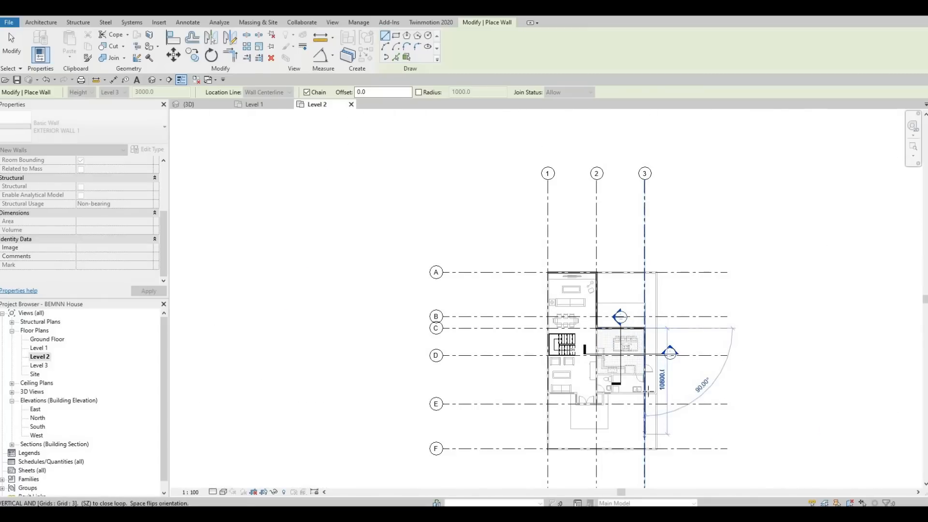
pyautogui.scroll(4, 650, 381)
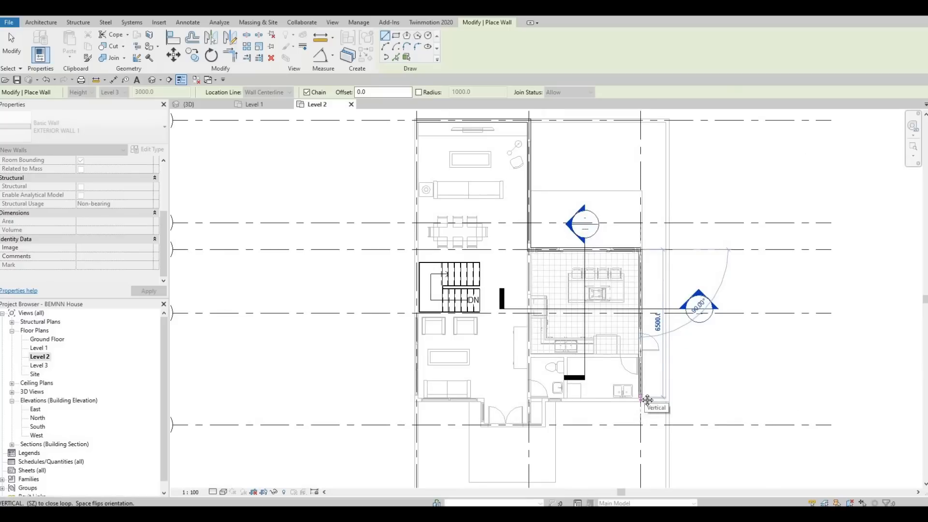
pyautogui.scroll(-3, 647, 400)
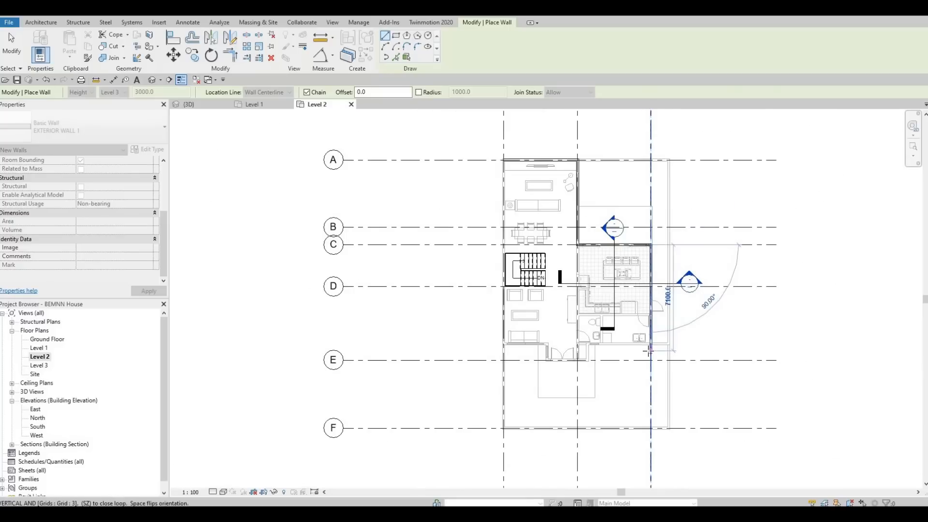
pyautogui.scroll(4, 647, 357)
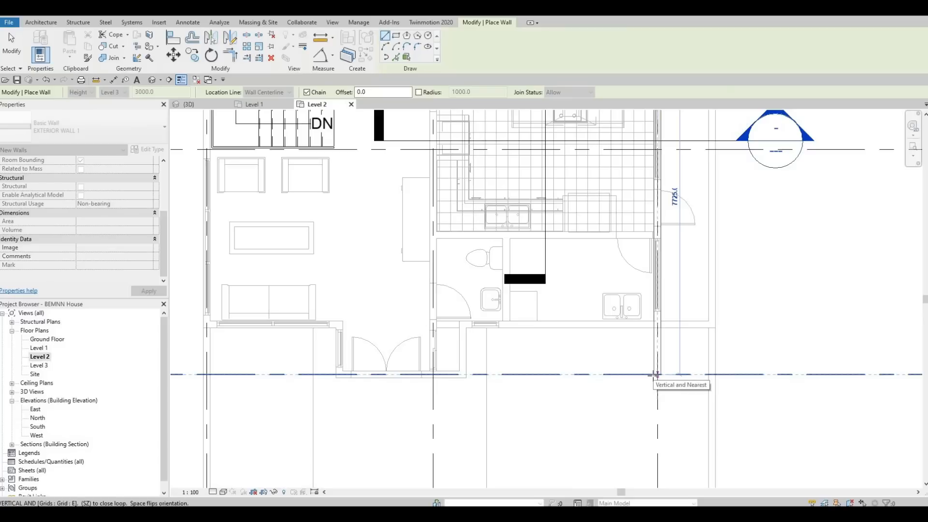
pyautogui.click(654, 375)
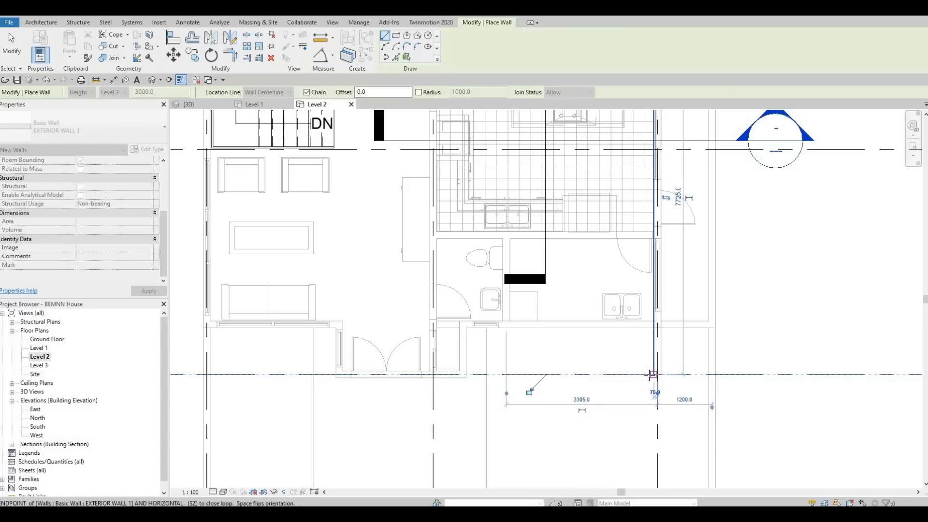
# Draw the front exterior wall along grid E, from grid 3 to grid 1
pyautogui.scroll(-2, 647, 374)
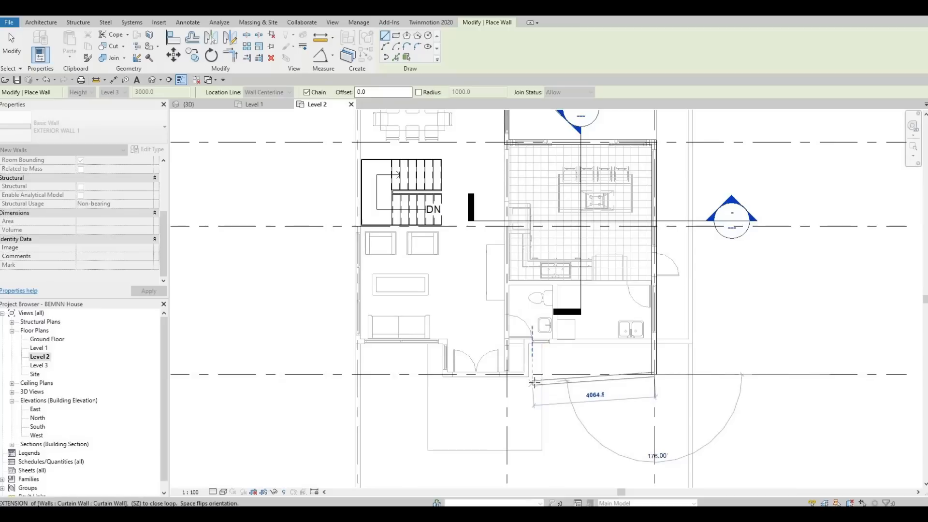
pyautogui.scroll(-2, 534, 382)
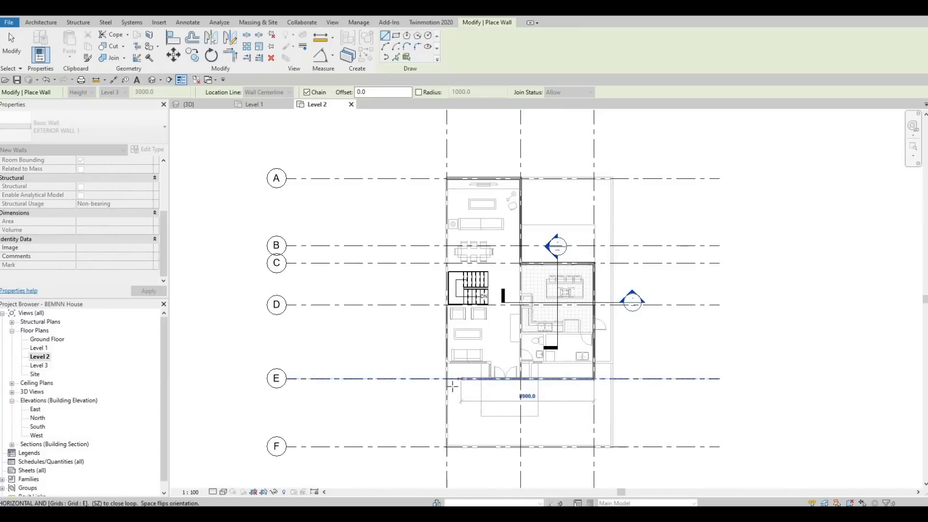
pyautogui.scroll(3, 452, 386)
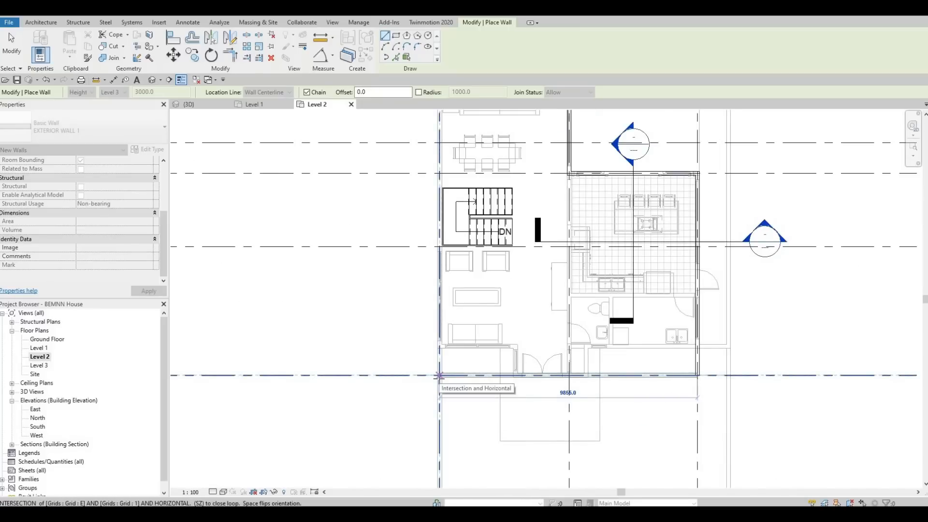
pyautogui.scroll(-3, 439, 376)
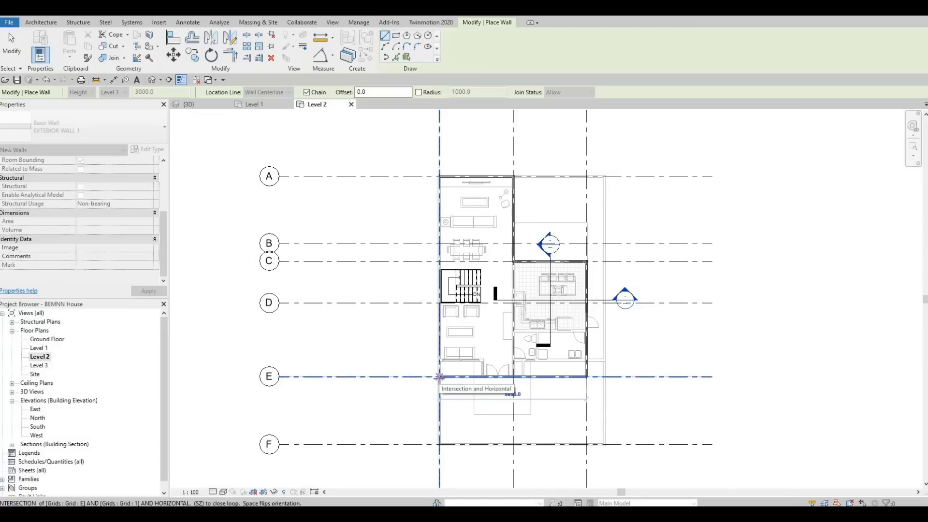
pyautogui.scroll(3, 439, 376)
pyautogui.click(439, 376)
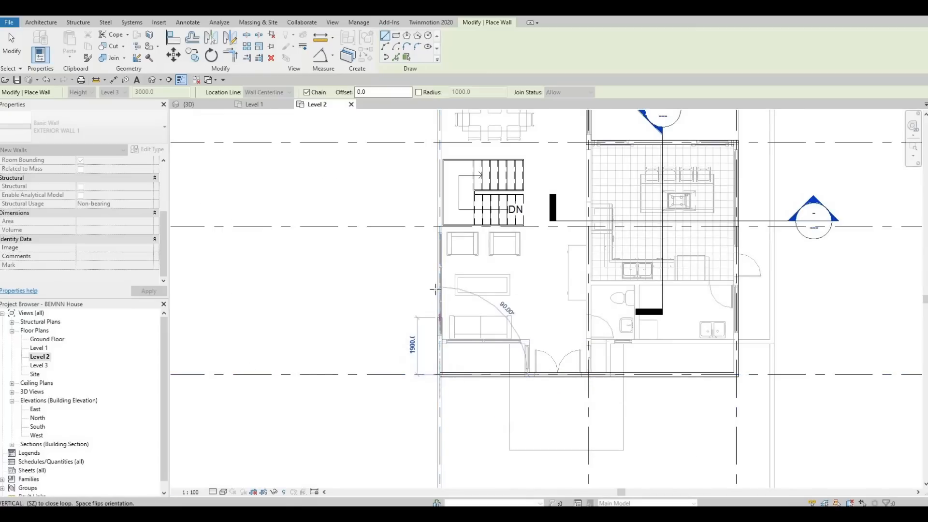
# Close the exterior wall loop along grid 1, from grid E back to grid A, and end the wall command
pyautogui.scroll(-2, 434, 289)
pyautogui.moveTo(441, 99); pyautogui.dragTo(444, 278, button='middle')
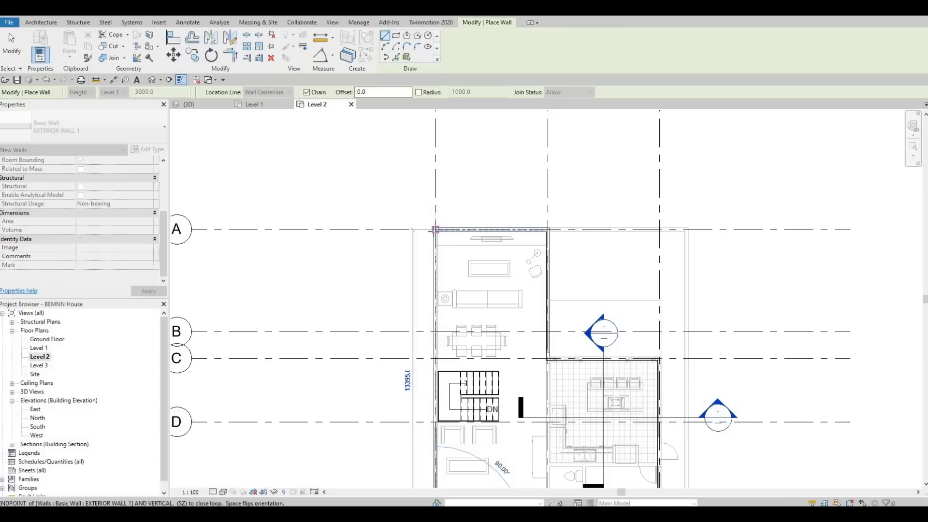
pyautogui.click(435, 229)
pyautogui.press('Escape')
pyautogui.press('Escape')
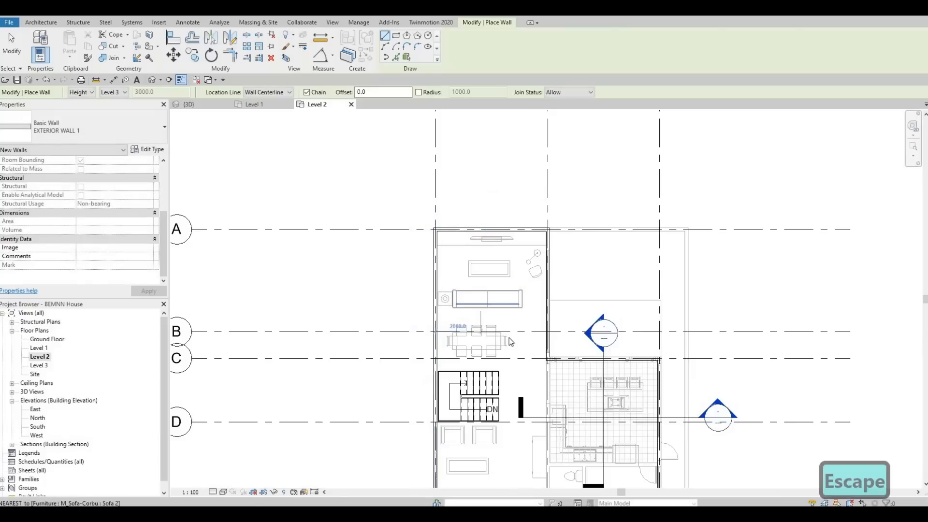
# Matching the INTERIOR WALL 1 wall on grid 2, draw a similar wall about 2855 mm long above the stairs from the grid 1 exterior wall
pyautogui.moveTo(616, 340); pyautogui.dragTo(608, 192, button='middle')
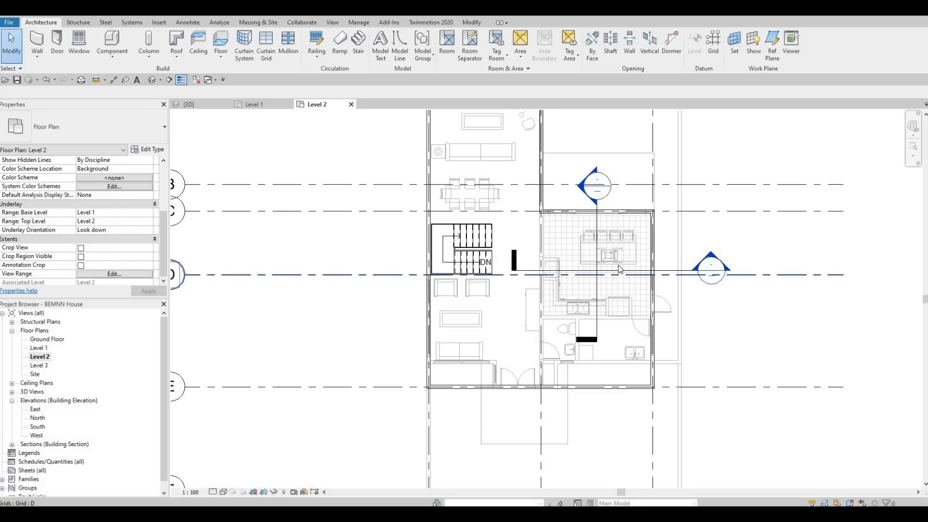
pyautogui.moveTo(620, 269); pyautogui.dragTo(615, 290, button='middle')
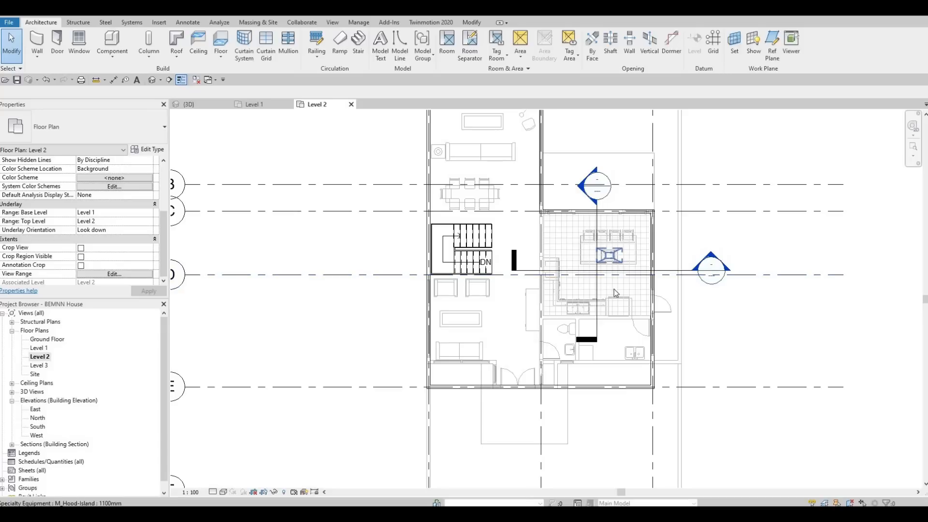
pyautogui.click(533, 252)
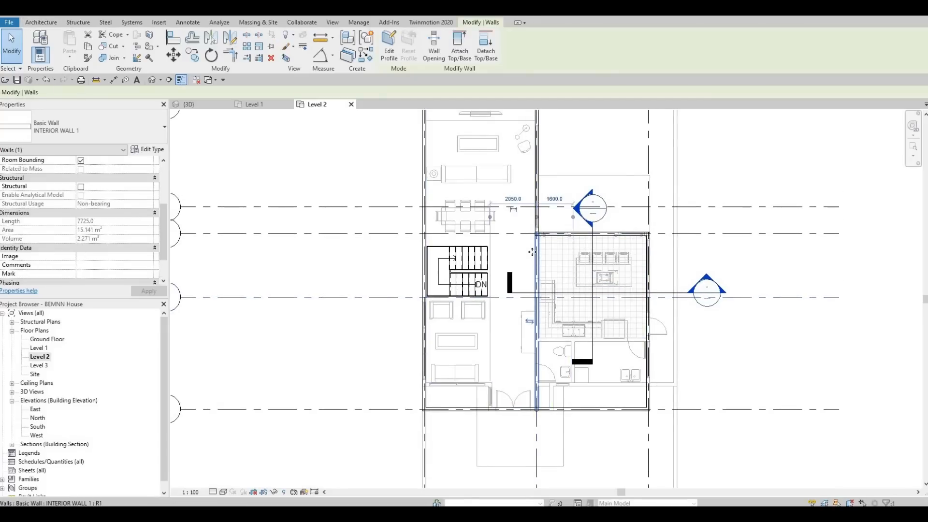
pyautogui.press('c')
pyautogui.press('s')
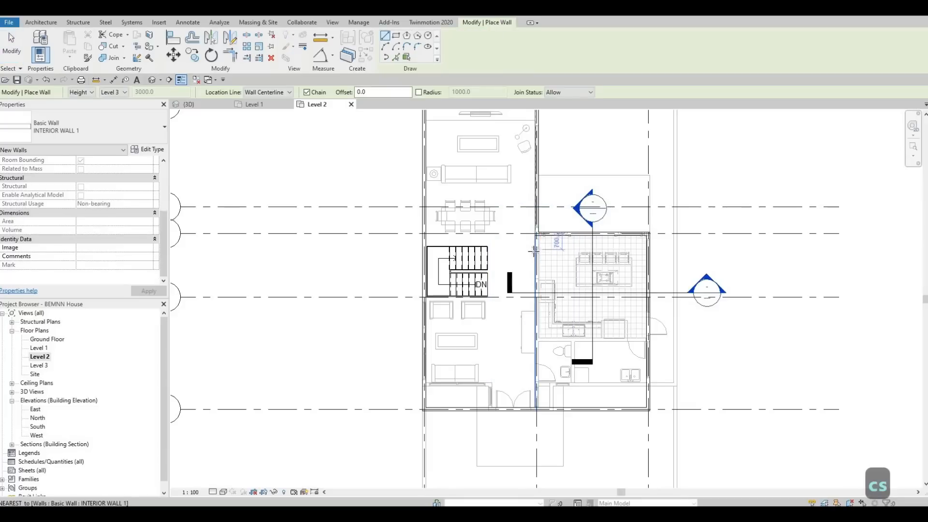
pyautogui.scroll(2, 417, 244)
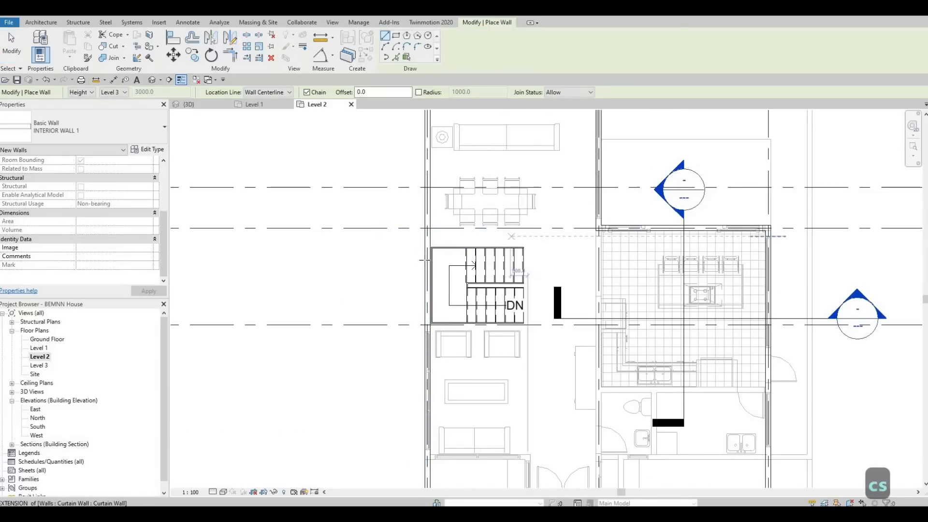
pyautogui.scroll(2, 492, 237)
pyautogui.scroll(3, 400, 250)
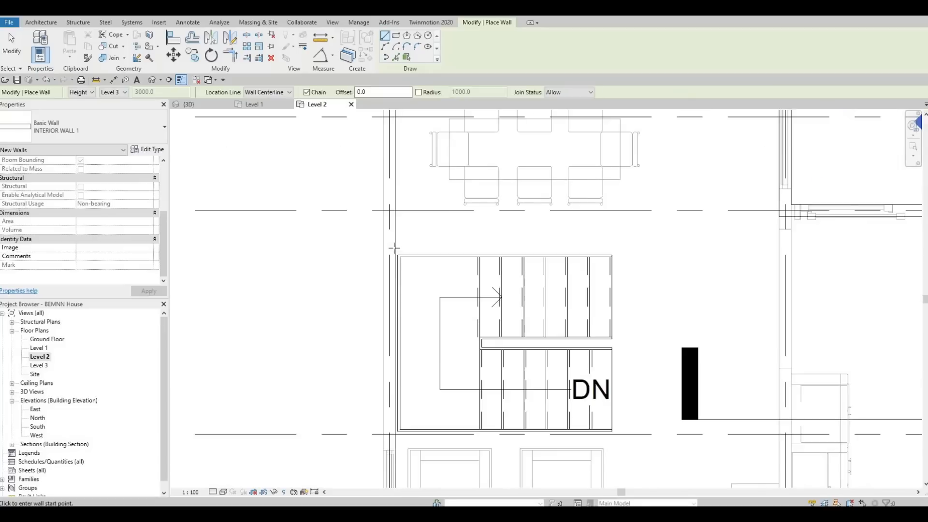
pyautogui.click(393, 248)
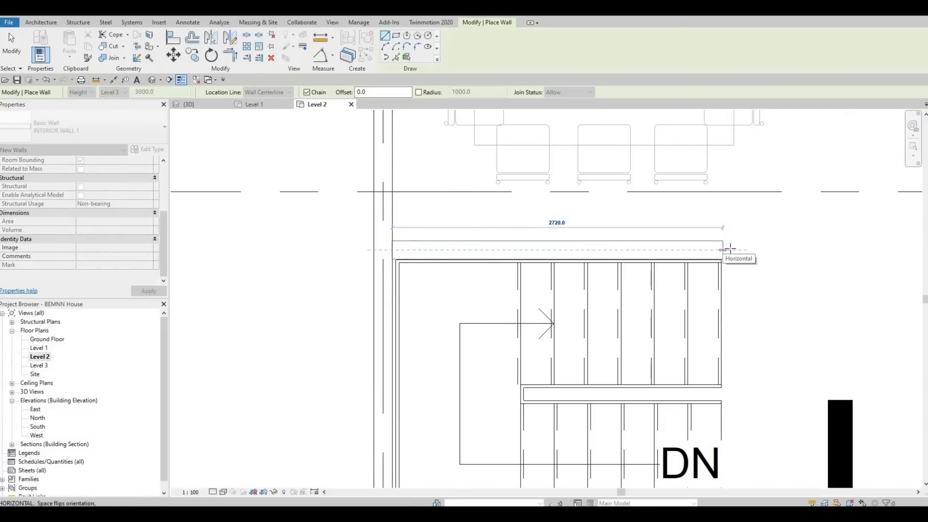
pyautogui.click(744, 207)
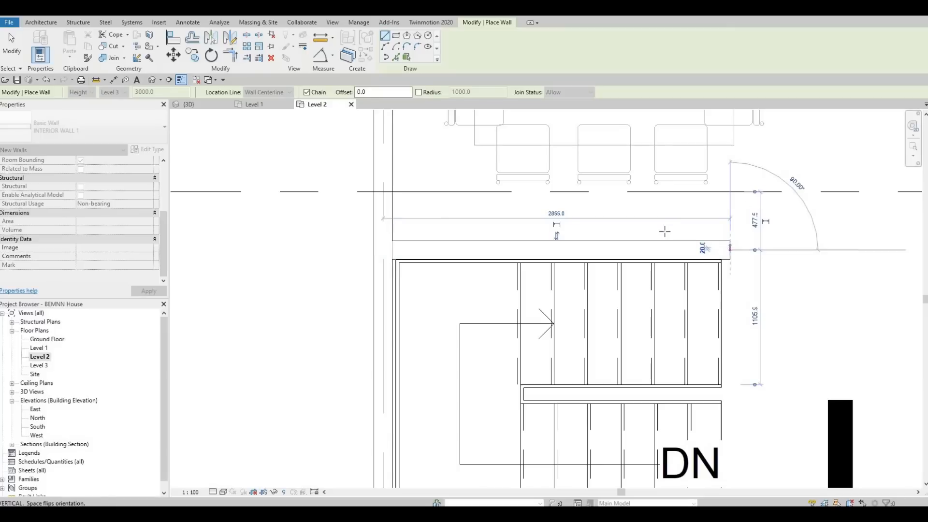
pyautogui.press('Escape')
# Draw an INTERIOR WALL 1 partition about 2900 mm long on grid B, starting from the grid 1 exterior wall
pyautogui.scroll(-2, 664, 231)
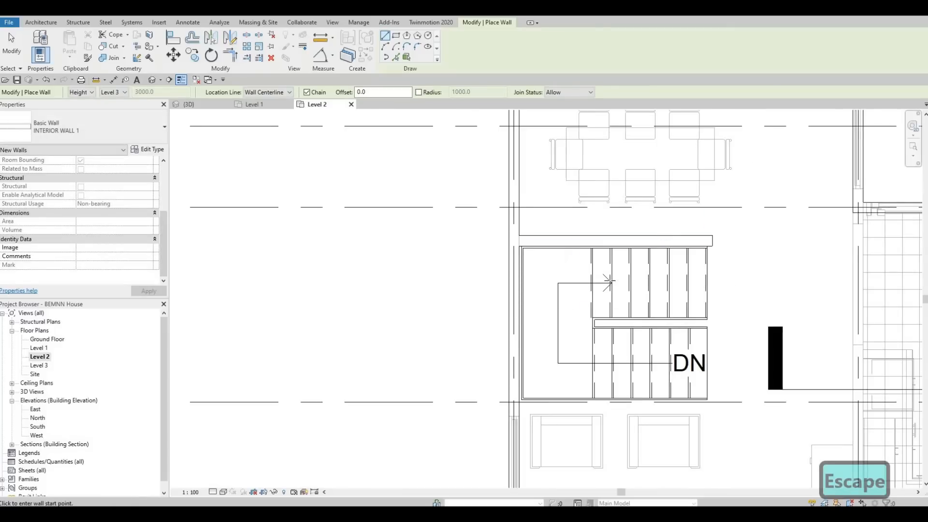
pyautogui.moveTo(623, 204); pyautogui.dragTo(518, 208, button='middle')
pyautogui.scroll(-1, 518, 208)
pyautogui.scroll(-1, 514, 217)
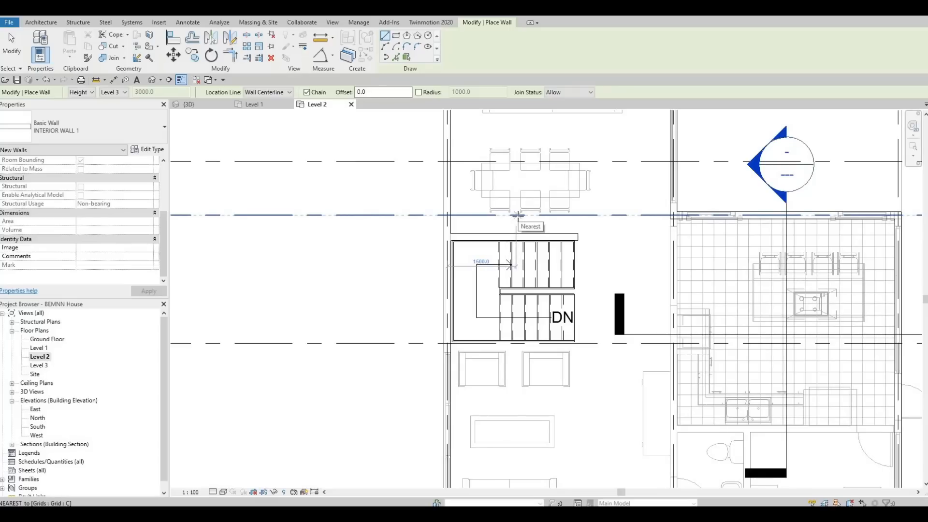
pyautogui.moveTo(486, 206); pyautogui.dragTo(465, 278, button='middle')
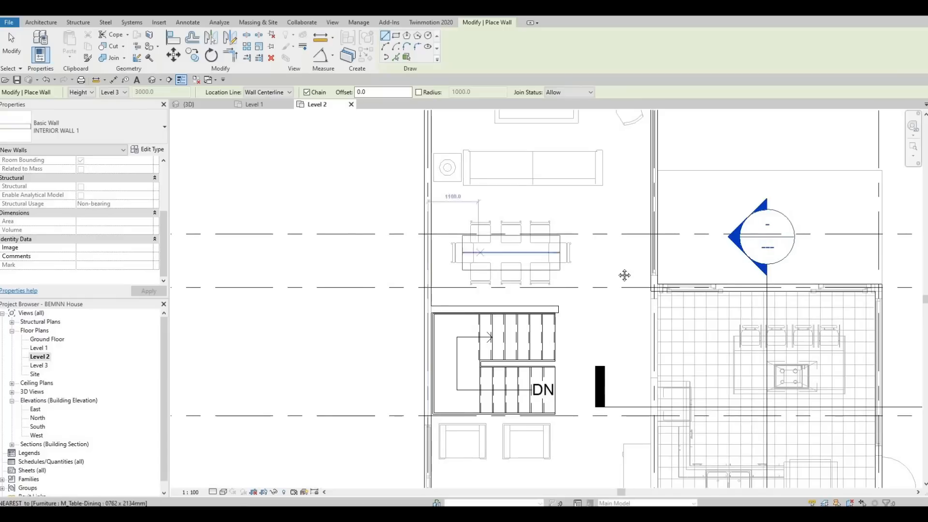
pyautogui.moveTo(686, 261); pyautogui.dragTo(873, 246, button='middle')
pyautogui.scroll(-1, 873, 246)
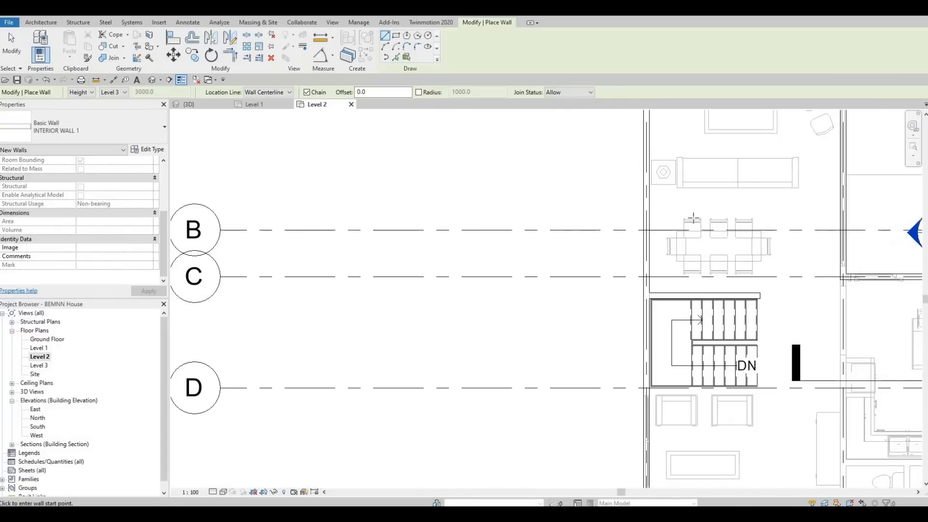
pyautogui.click(668, 229)
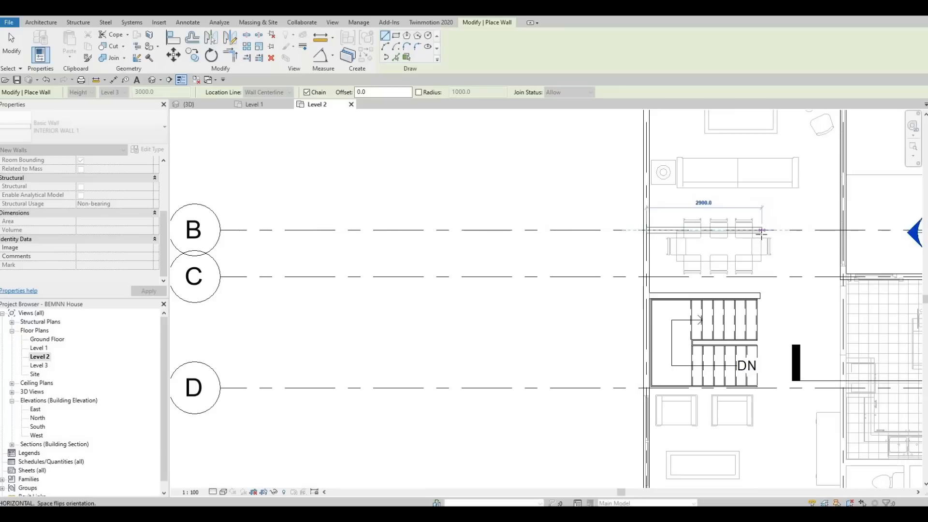
pyautogui.click(763, 284)
pyautogui.press('Escape')
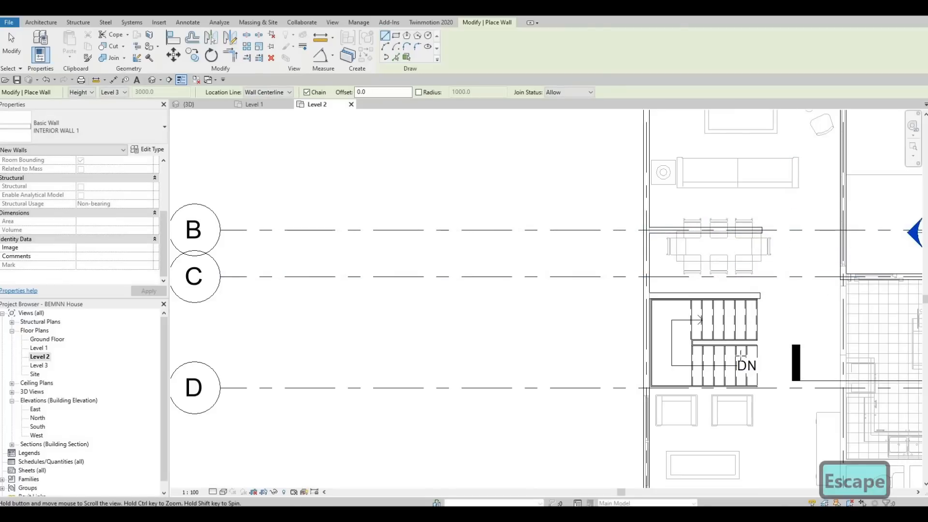
# Draw an interior wall about 3355 mm long just below the stairs near grid D, from the grid 1 exterior wall, and end the wall command
pyautogui.moveTo(770, 427); pyautogui.dragTo(745, 364, button='middle')
pyautogui.moveTo(718, 333); pyautogui.dragTo(708, 254, button='middle')
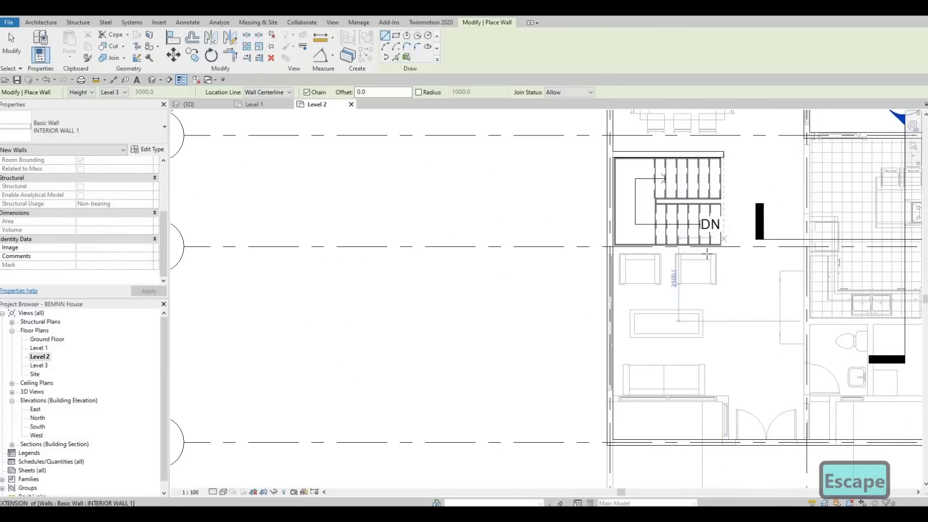
pyautogui.scroll(5, 595, 252)
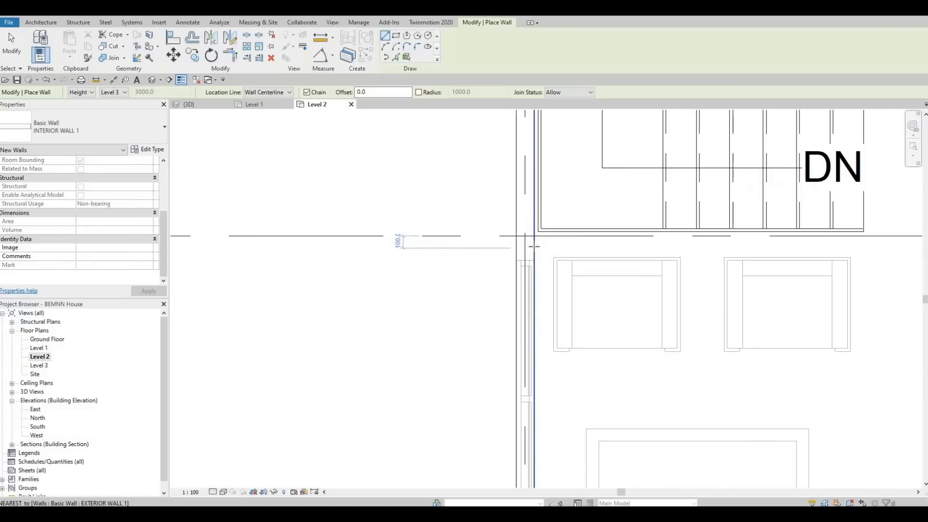
pyautogui.click(533, 247)
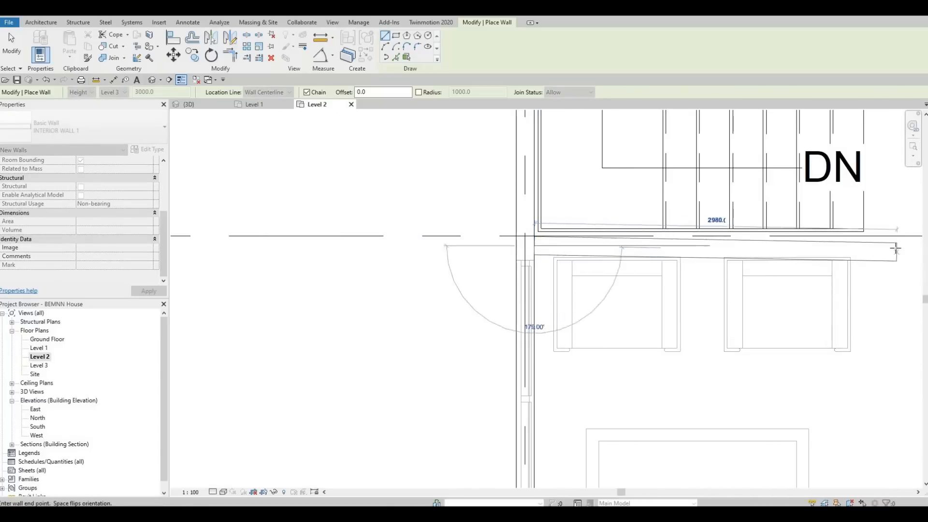
pyautogui.scroll(-3, 894, 246)
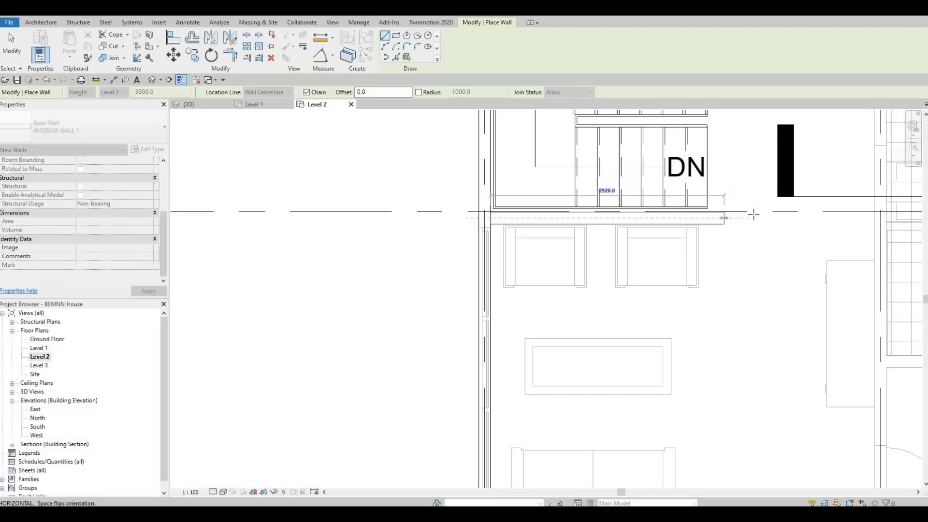
pyautogui.press('Escape')
pyautogui.press('Escape')
pyautogui.scroll(-4, 725, 271)
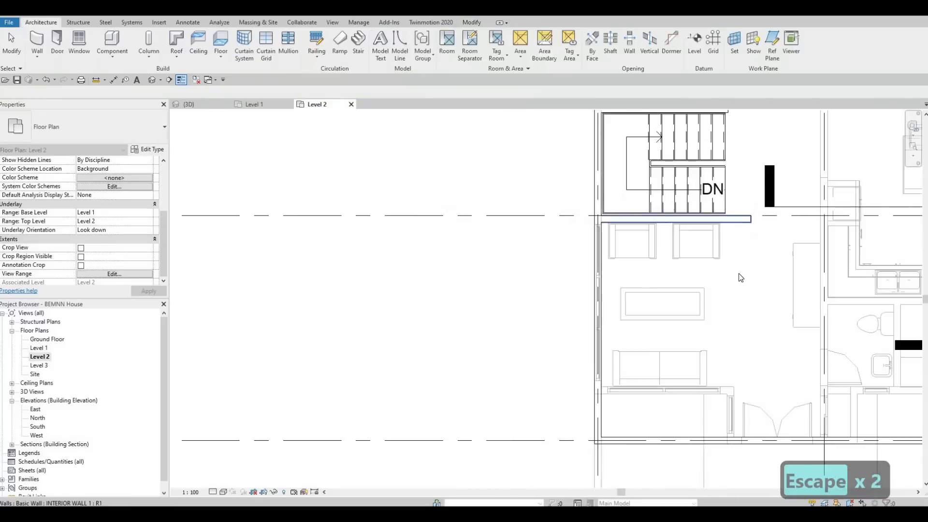
# Create a wall similar to the one below the stairs, running along grid 2 from grid C to the exterior wall on grid E
pyautogui.moveTo(694, 266); pyautogui.dragTo(662, 257, button='middle')
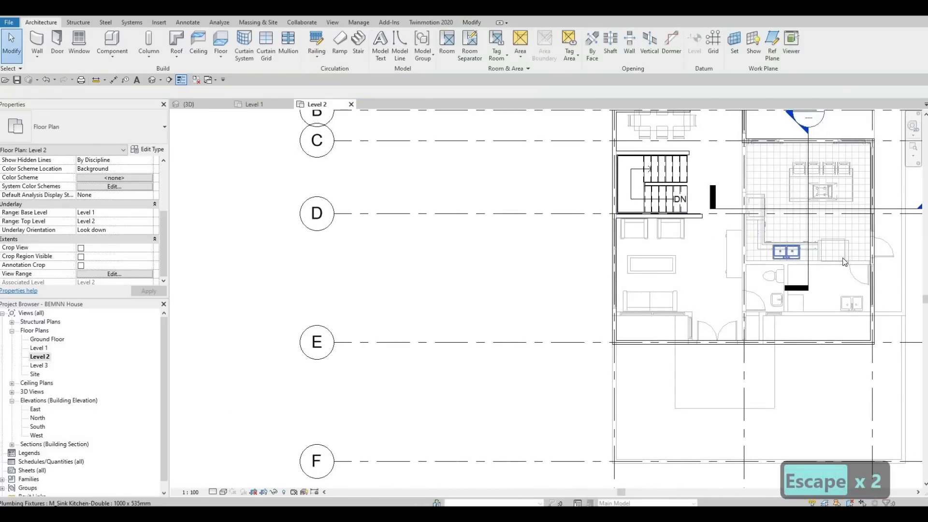
pyautogui.moveTo(837, 271); pyautogui.dragTo(824, 272, button='middle')
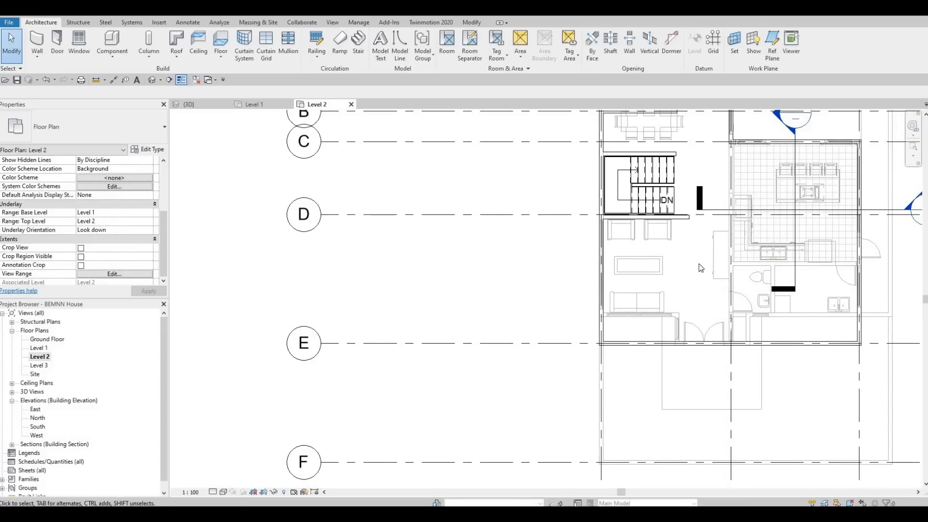
pyautogui.click(688, 220)
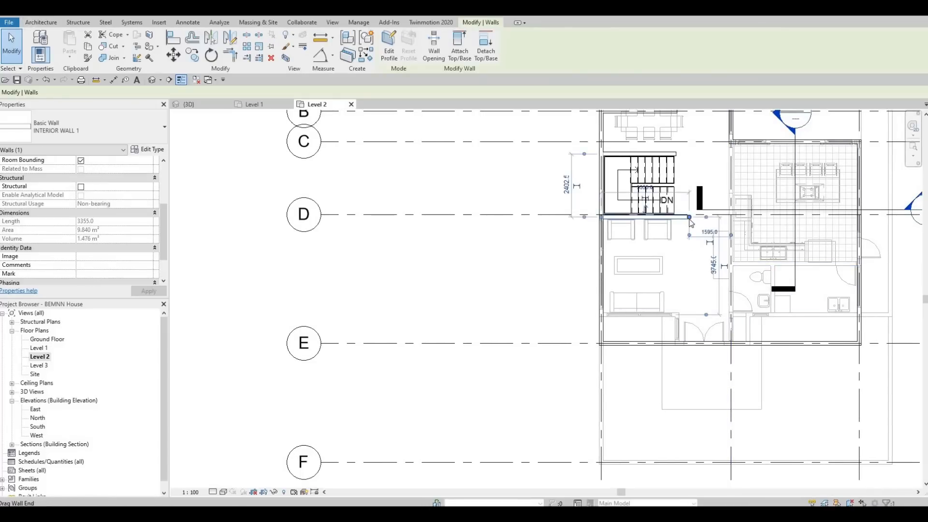
pyautogui.press('c')
pyautogui.press('s')
pyautogui.scroll(2, 717, 116)
pyautogui.scroll(5, 739, 170)
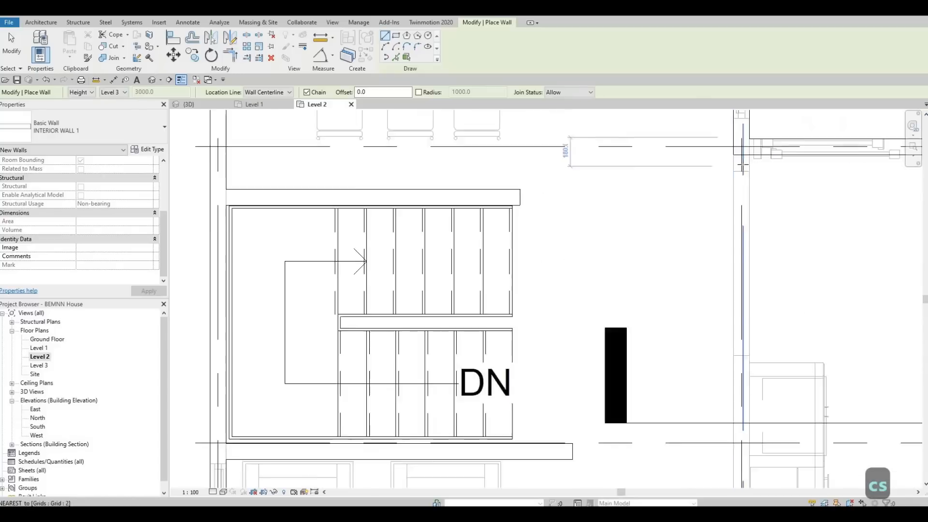
pyautogui.click(743, 149)
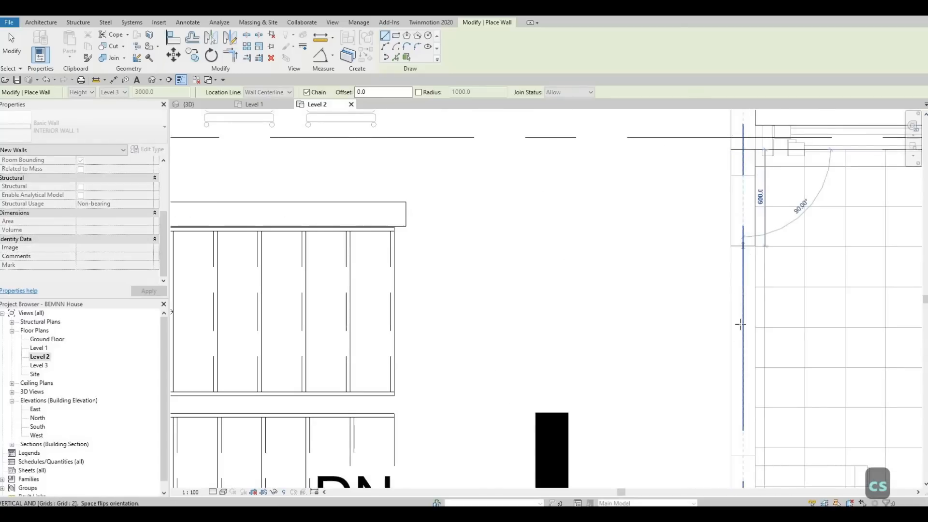
pyautogui.scroll(-3, 740, 293)
pyautogui.moveTo(738, 218); pyautogui.dragTo(738, 147, button='middle')
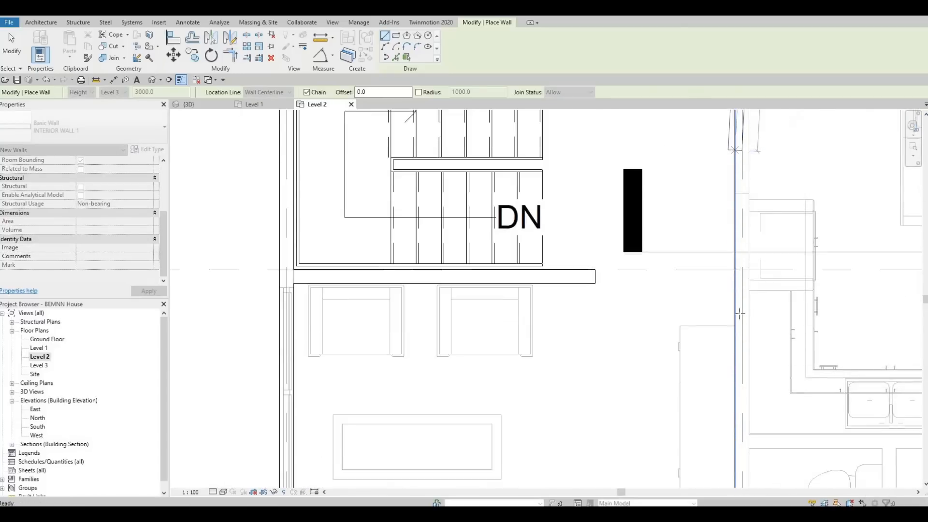
pyautogui.scroll(-2, 739, 312)
pyautogui.moveTo(739, 312); pyautogui.dragTo(740, 217, button='middle')
pyautogui.moveTo(740, 368); pyautogui.dragTo(741, 218, button='middle')
pyautogui.scroll(2, 741, 308)
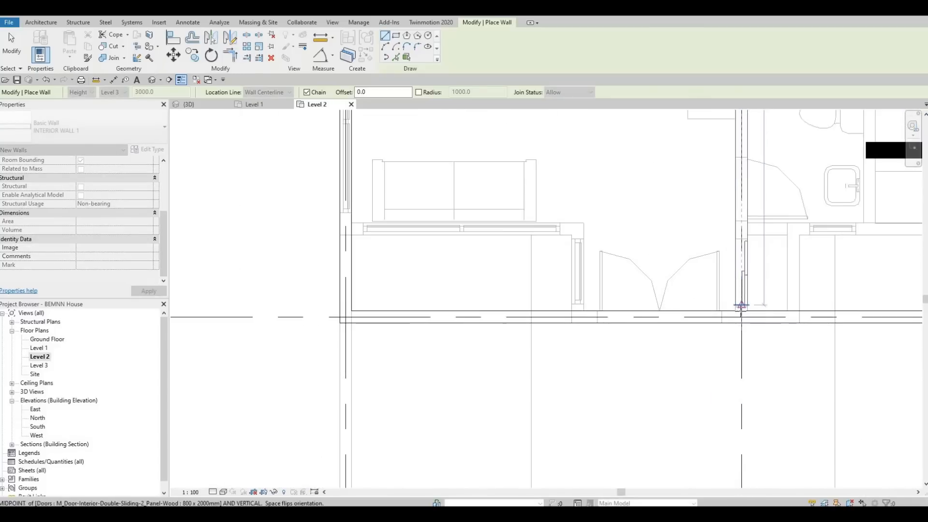
pyautogui.click(741, 311)
pyautogui.scroll(-4, 739, 300)
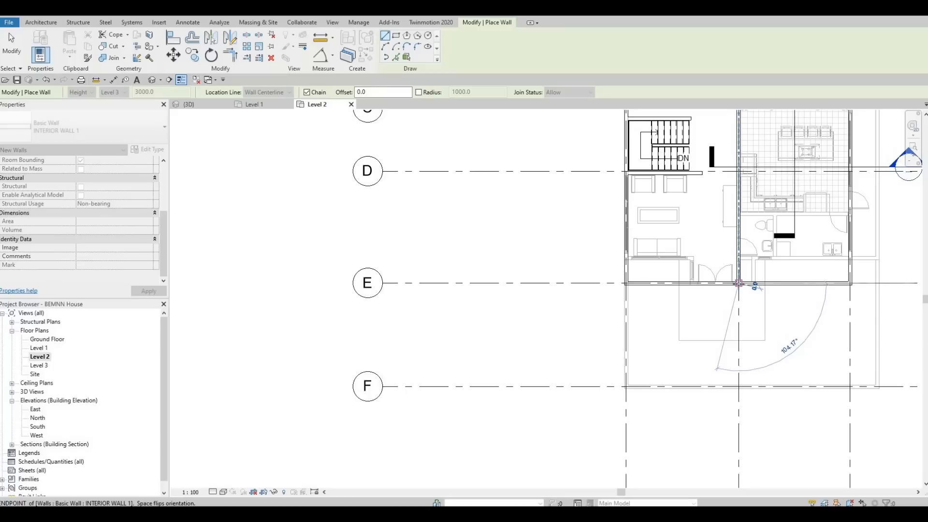
pyautogui.press('Escape')
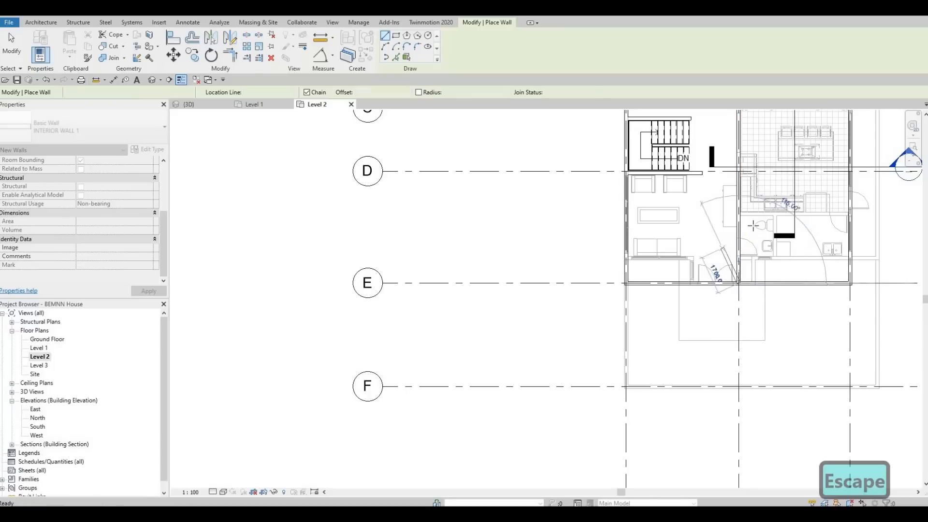
# Draw a horizontal interior wall about 4905 mm long just below grid D, from the grid 2 wall to the grid 3 exterior wall
pyautogui.moveTo(748, 228); pyautogui.dragTo(737, 240, button='middle')
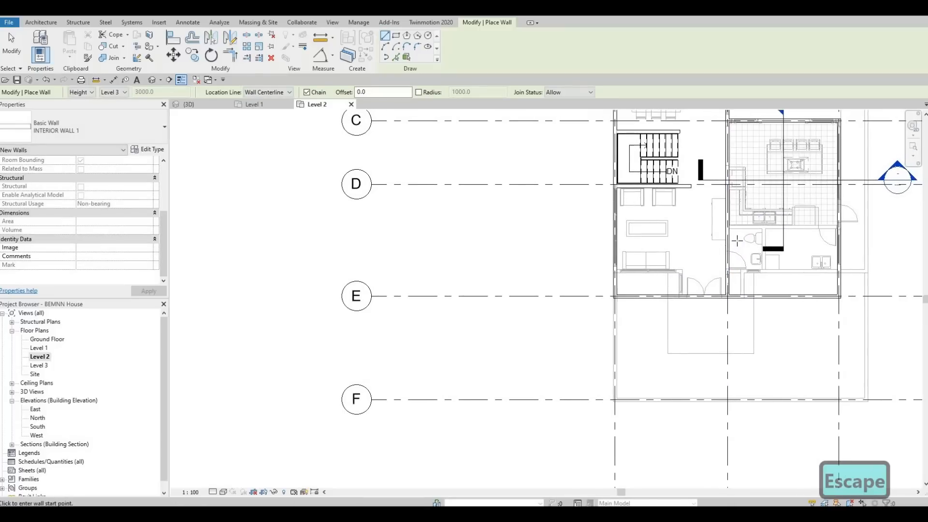
pyautogui.moveTo(725, 186); pyautogui.dragTo(650, 311, button='middle')
pyautogui.scroll(-1, 672, 215)
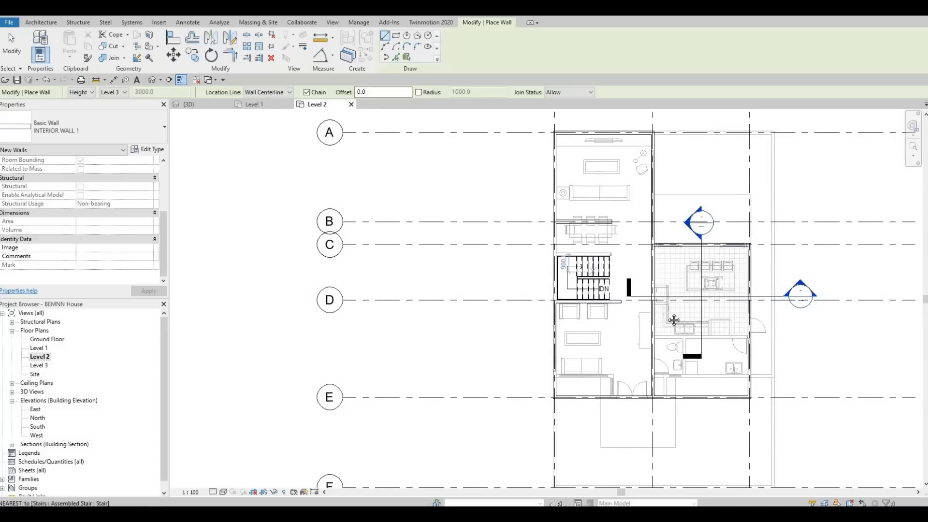
pyautogui.moveTo(626, 235); pyautogui.dragTo(583, 159, button='middle')
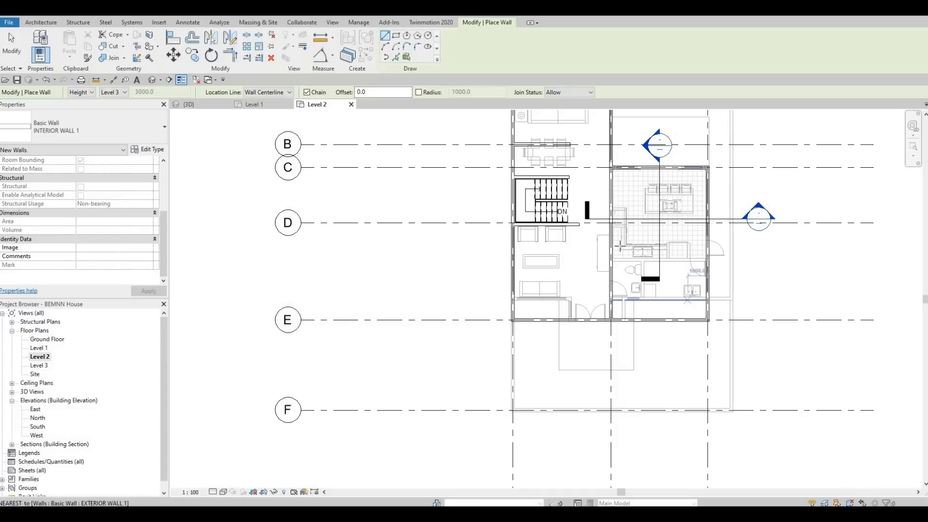
pyautogui.scroll(1, 617, 241)
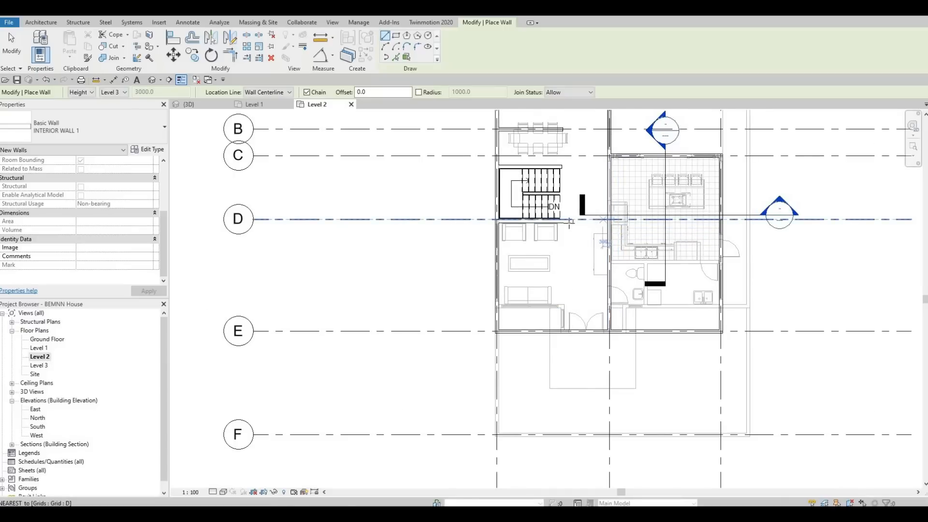
pyautogui.click(570, 222)
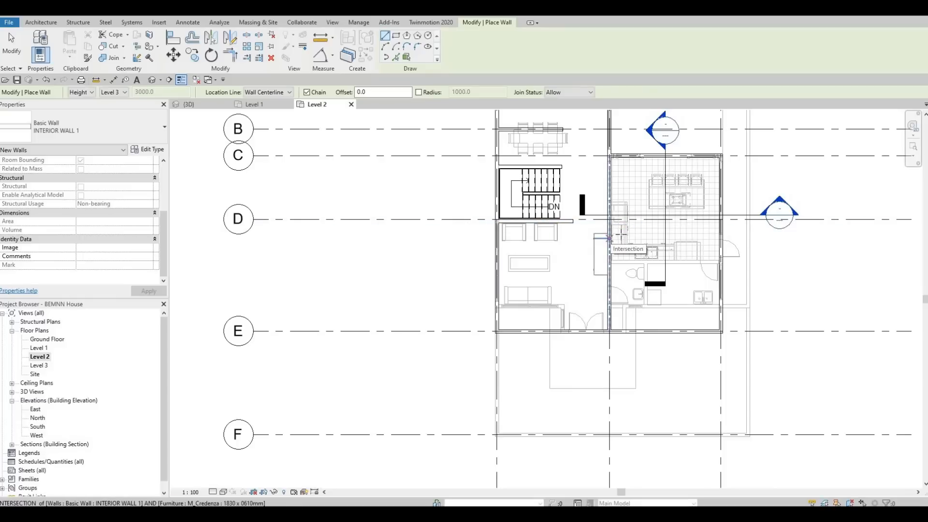
pyautogui.click(609, 238)
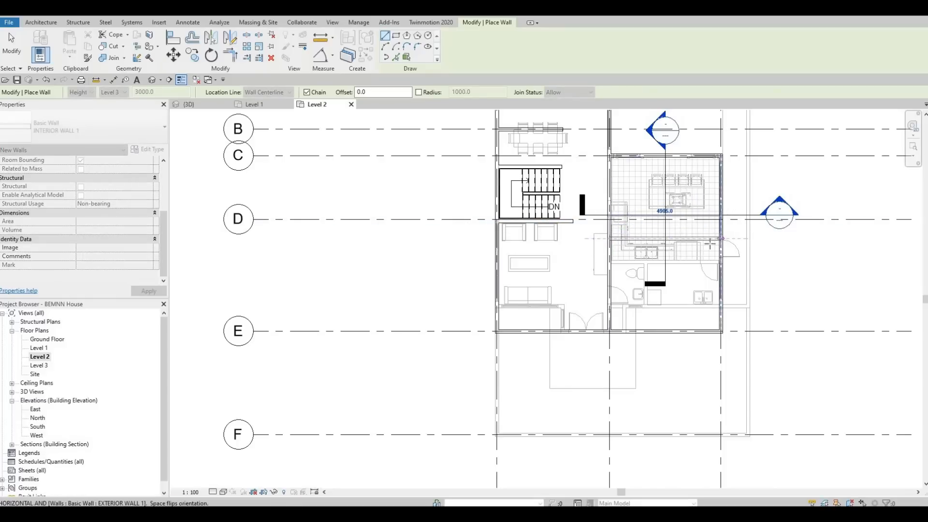
pyautogui.click(652, 244)
pyautogui.press('Escape')
pyautogui.press('Escape')
pyautogui.press('Escape')
# Set the distance between the new horizontal wall and the wall below the stairs to 760 mm, and deselect it
pyautogui.click(633, 240)
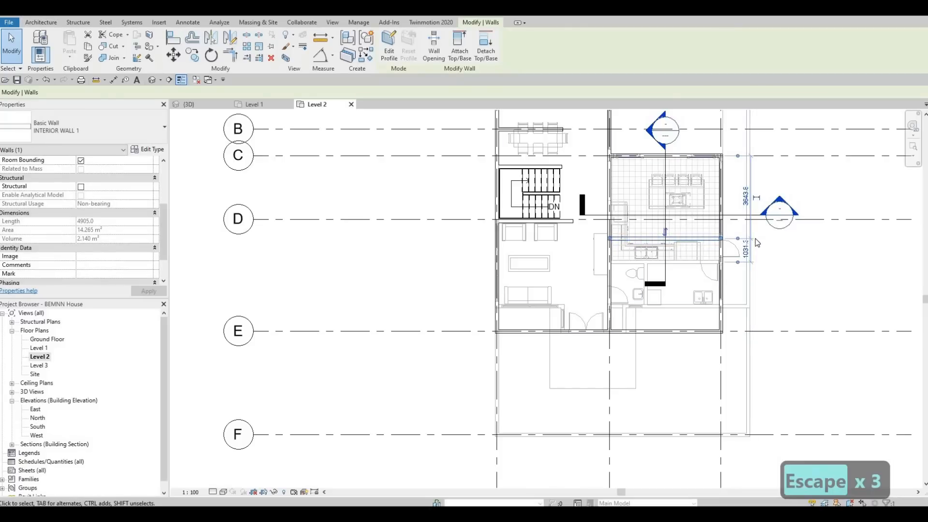
pyautogui.scroll(5, 736, 251)
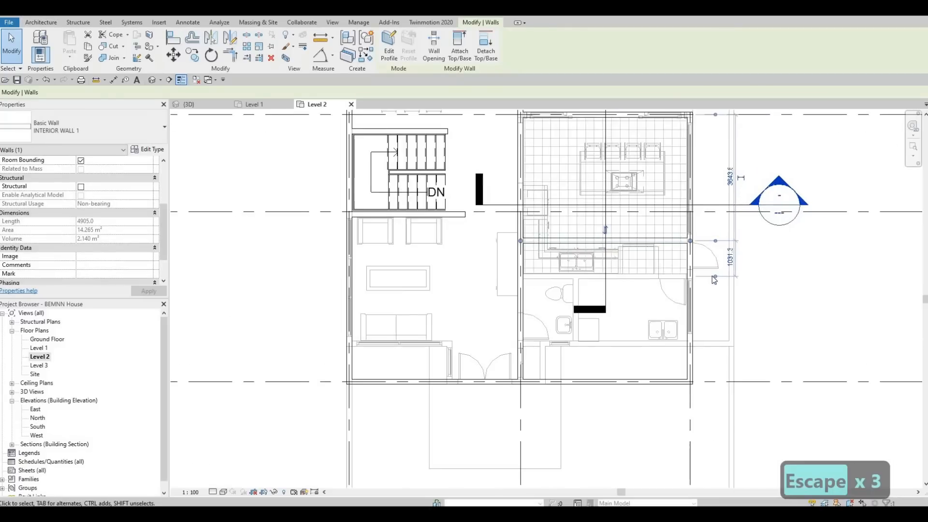
pyautogui.moveTo(726, 216)
pyautogui.mouseDown()
pyautogui.moveTo(729, 192)
pyautogui.moveTo(720, 200)
pyautogui.mouseUp()
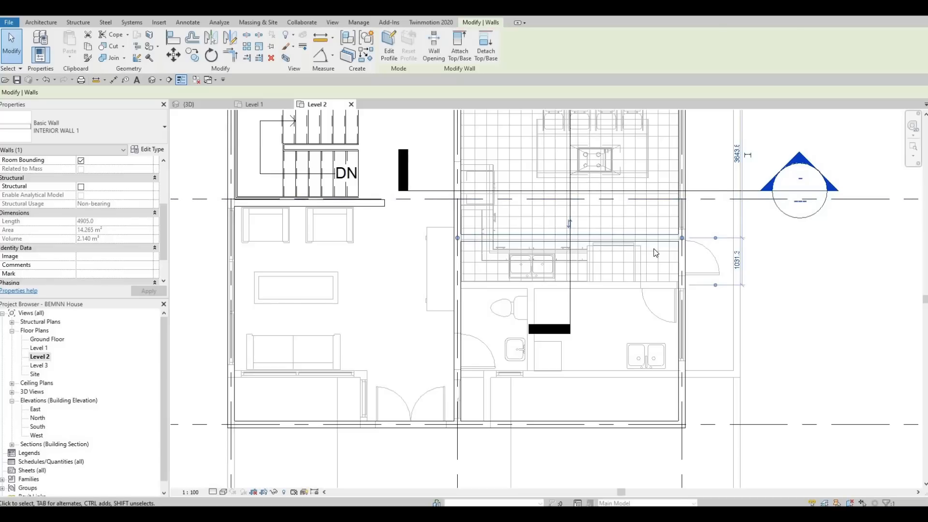
pyautogui.press('Escape')
pyautogui.scroll(3, 631, 236)
pyautogui.click(663, 231)
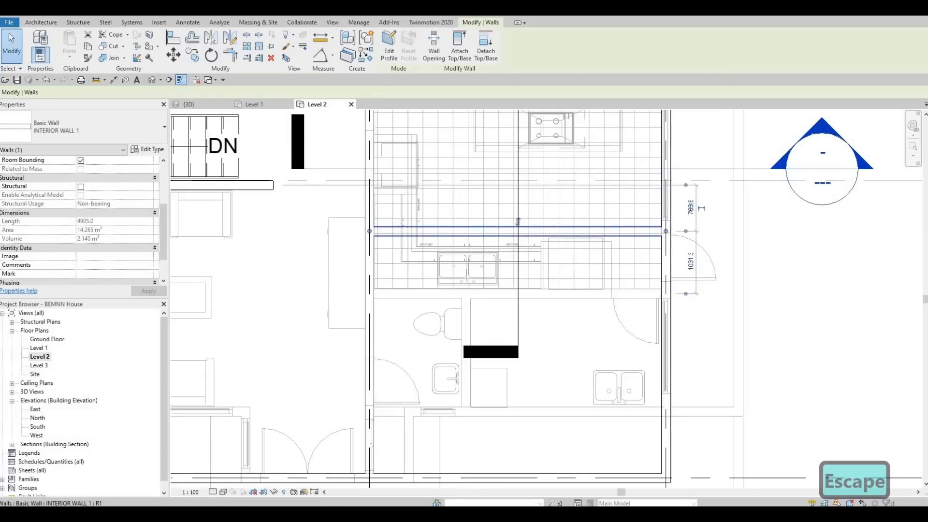
pyautogui.click(690, 208)
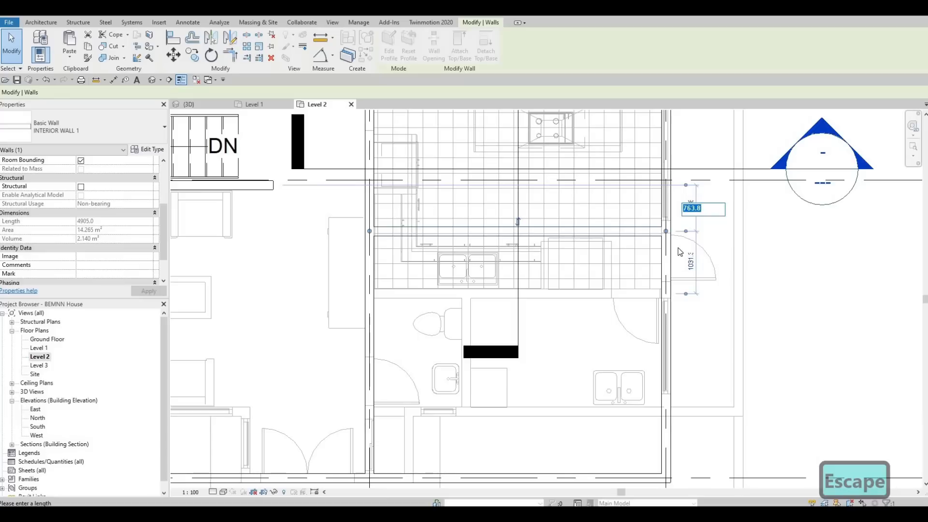
pyautogui.write('760')
pyautogui.press('Return')
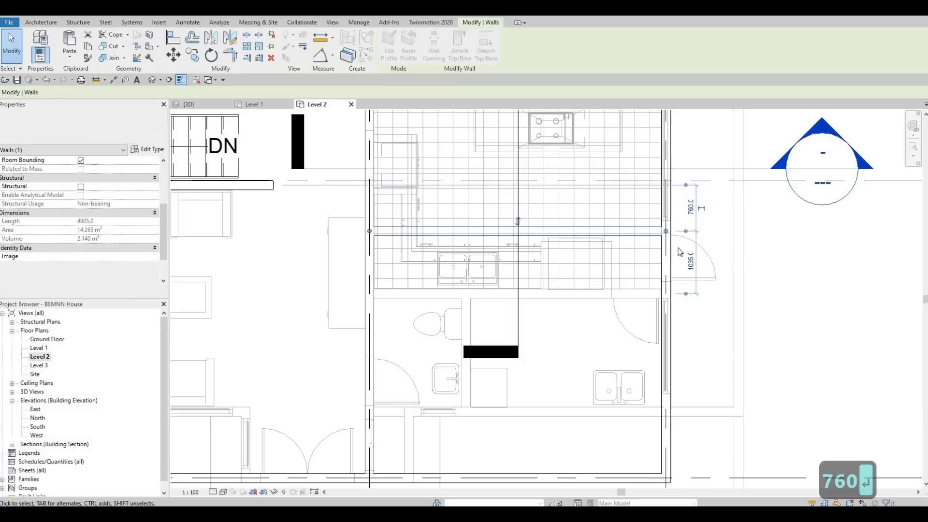
pyautogui.press('Escape')
pyautogui.press('Escape')
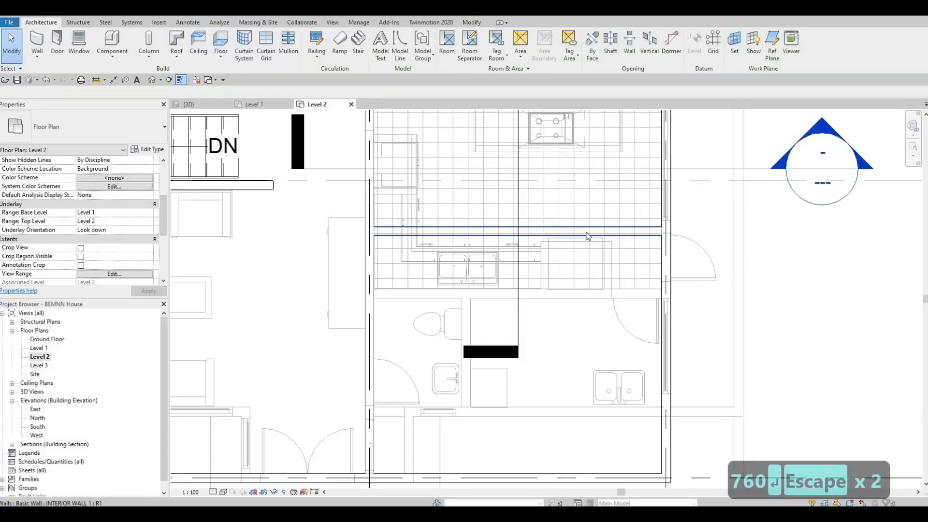
pyautogui.scroll(-2, 633, 231)
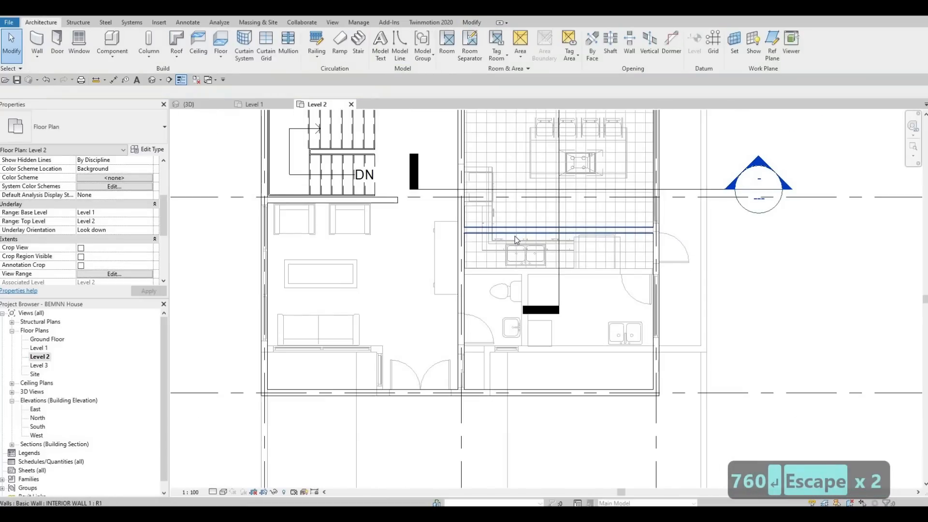
pyautogui.moveTo(537, 262); pyautogui.dragTo(546, 275, button='middle')
pyautogui.scroll(-1, 546, 275)
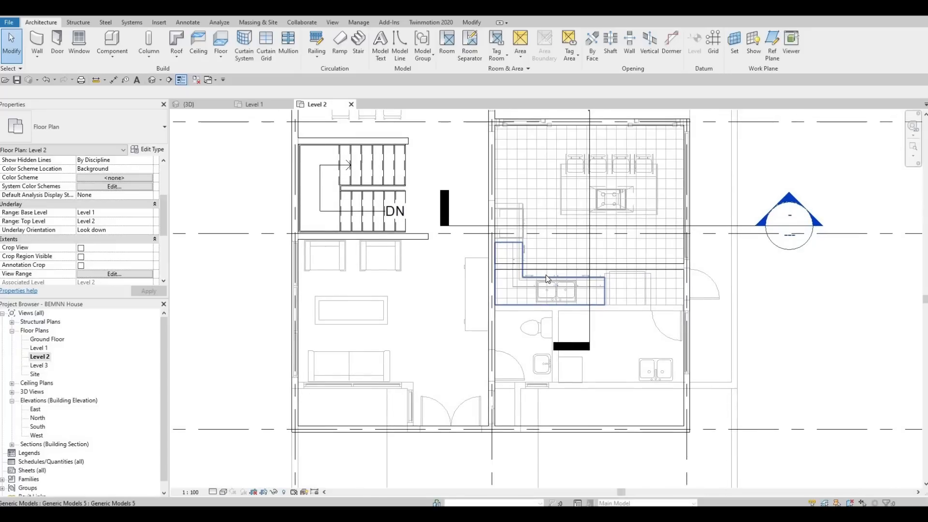
# Draw a vertical interior wall about 4845 mm long from the free end of the wall below the stairs to the grid E exterior wall
pyautogui.scroll(-1, 565, 351)
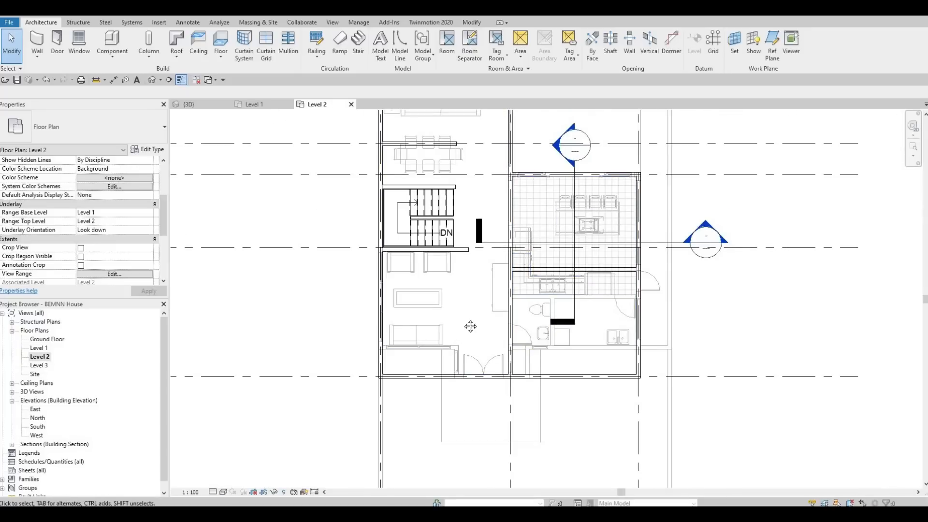
pyautogui.scroll(-1, 462, 252)
pyautogui.moveTo(455, 117); pyautogui.dragTo(472, 247, button='middle')
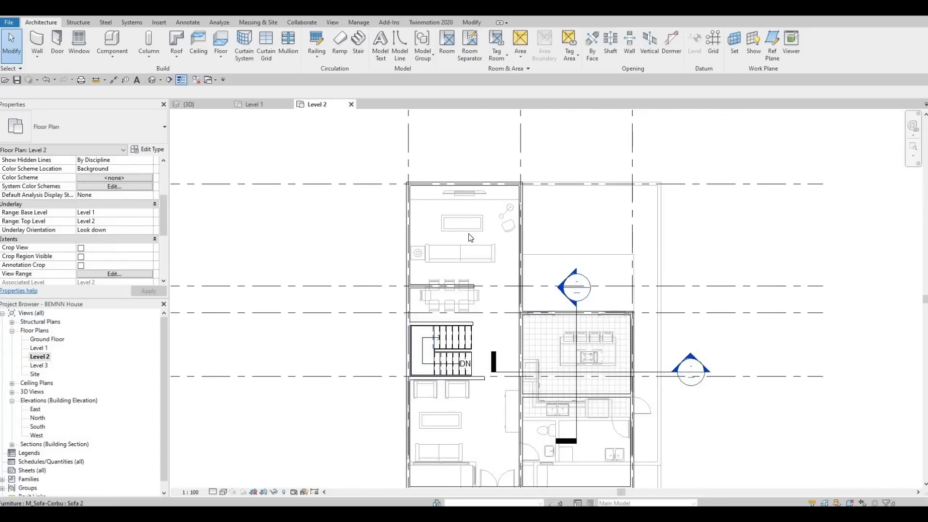
pyautogui.moveTo(492, 382); pyautogui.dragTo(522, 223, button='middle')
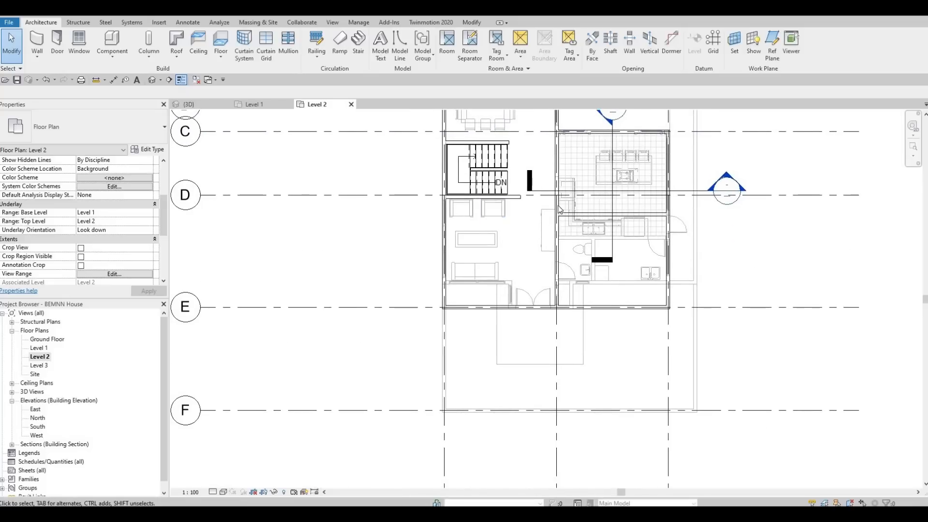
pyautogui.click(519, 197)
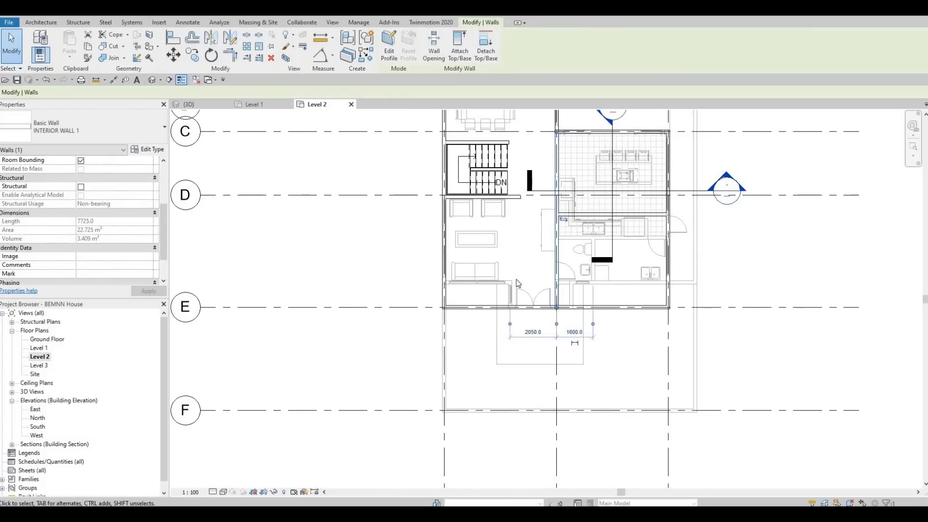
pyautogui.press('c')
pyautogui.press('s')
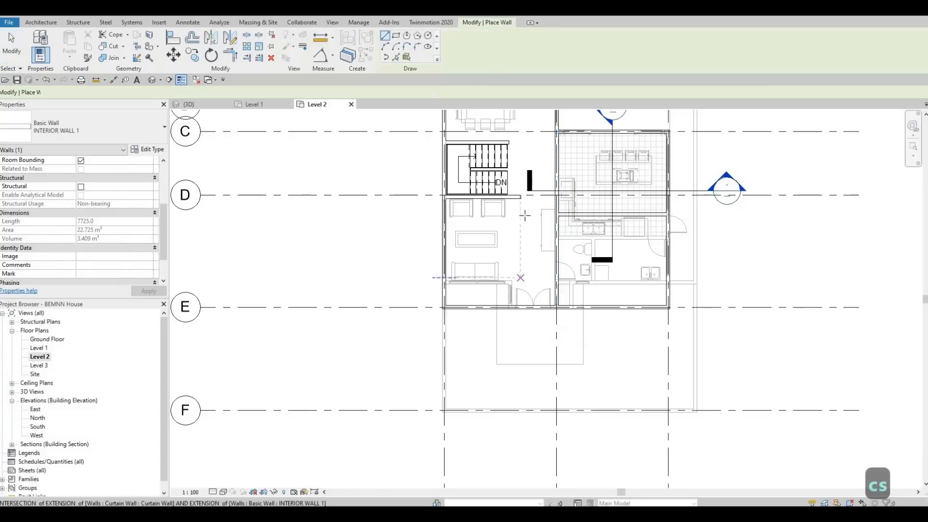
pyautogui.click(521, 197)
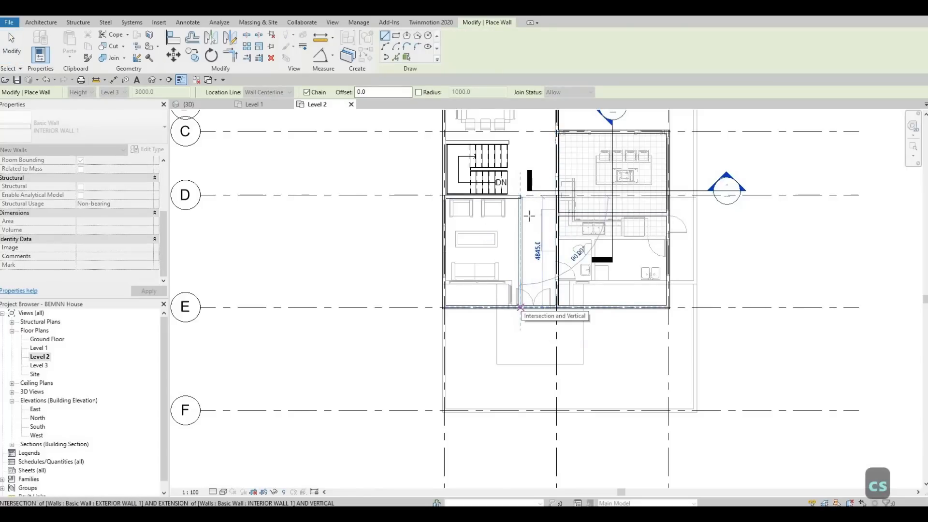
pyautogui.press('Escape')
pyautogui.press('Escape')
pyautogui.scroll(2, 530, 215)
pyautogui.press('Escape')
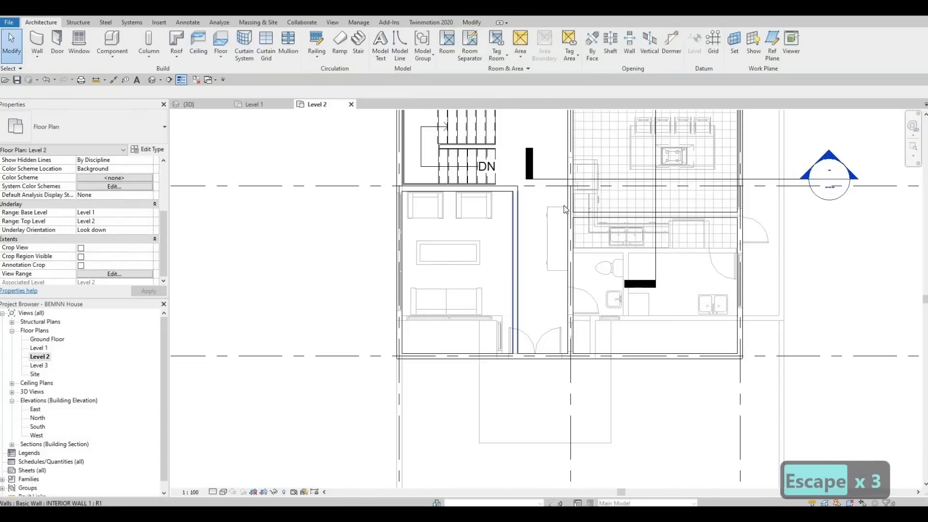
# Set the distance between the new vertical wall and the grid 2 wall to 1150 mm, and deselect it
pyautogui.click(517, 216)
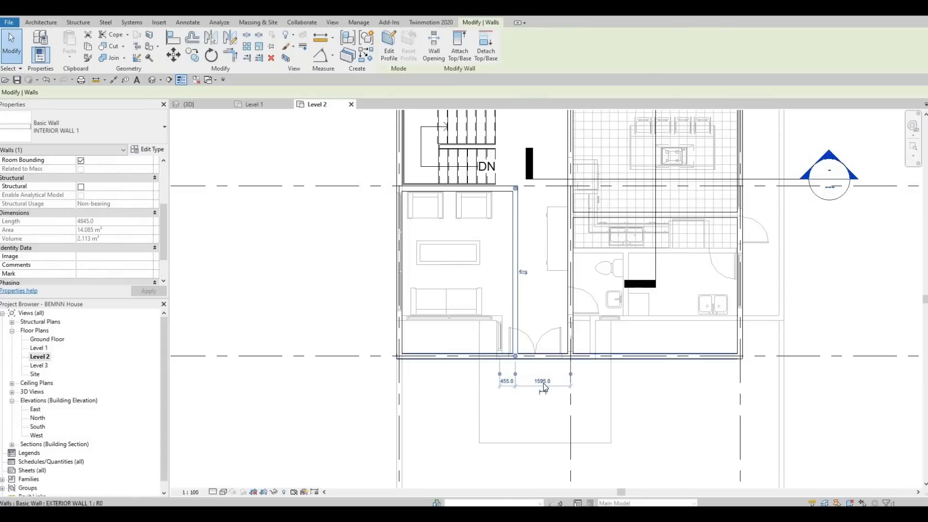
pyautogui.click(542, 382)
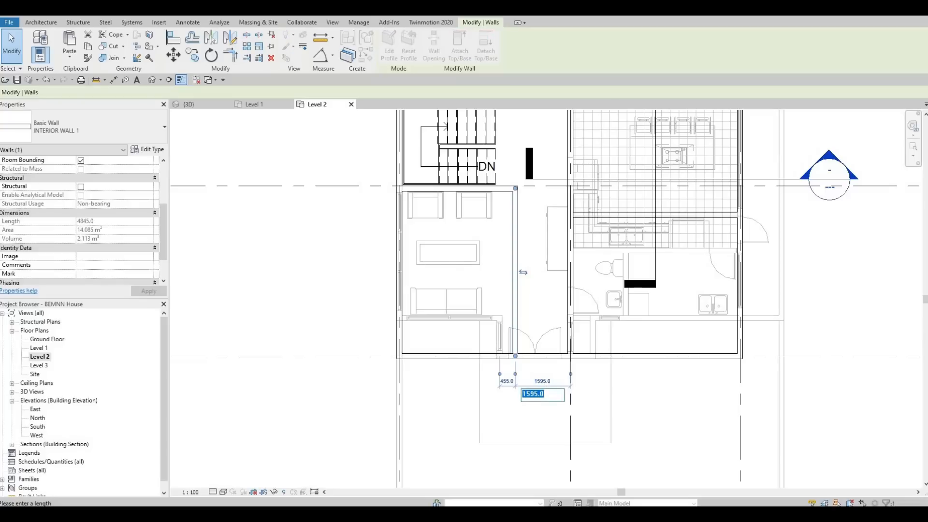
pyautogui.write('1150')
pyautogui.press('Return')
pyautogui.press('Escape')
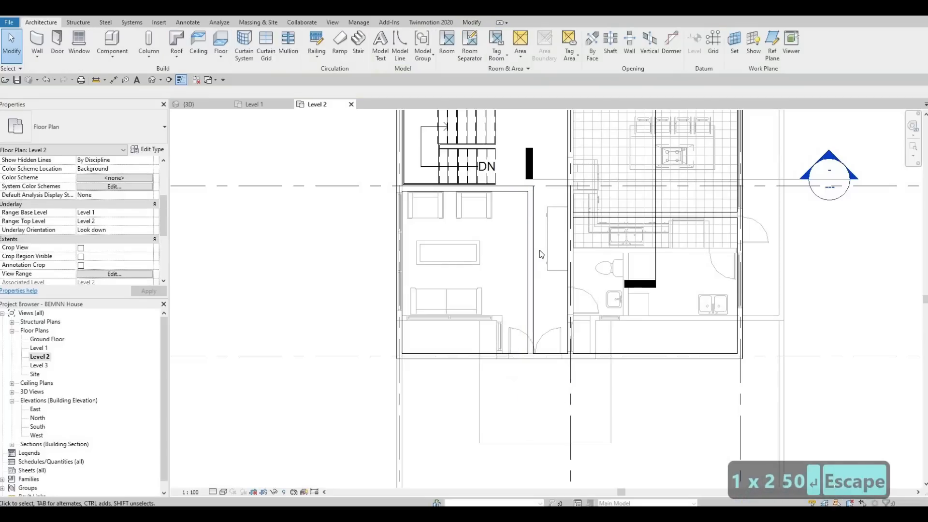
pyautogui.press('Escape')
pyautogui.press('Escape')
# Draw a horizontal interior wall about 1150 mm long below grid D, between the new vertical wall and the grid 2 wall
pyautogui.scroll(-1, 539, 294)
pyautogui.moveTo(539, 303)
pyautogui.mouseDown(button='middle')
pyautogui.moveTo(545, 311)
pyautogui.moveTo(536, 284)
pyautogui.mouseUp(button='middle')
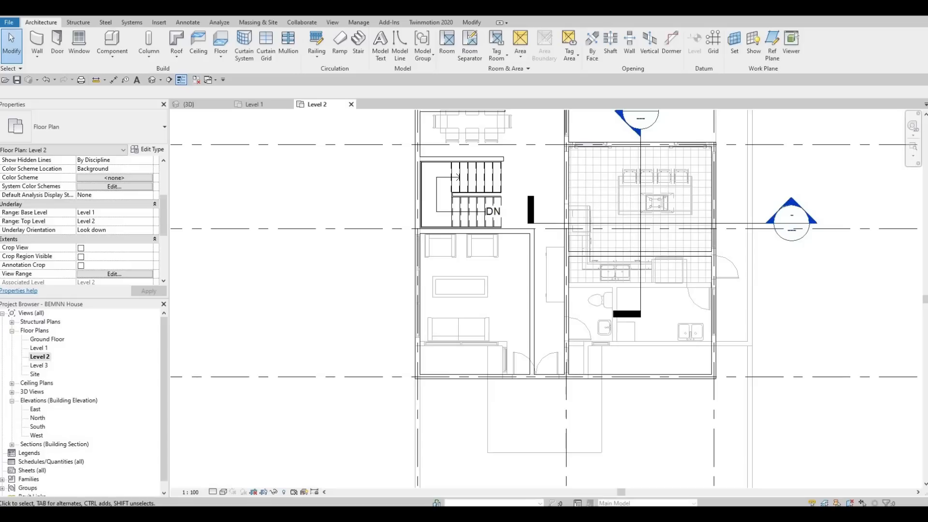
pyautogui.press('F1')
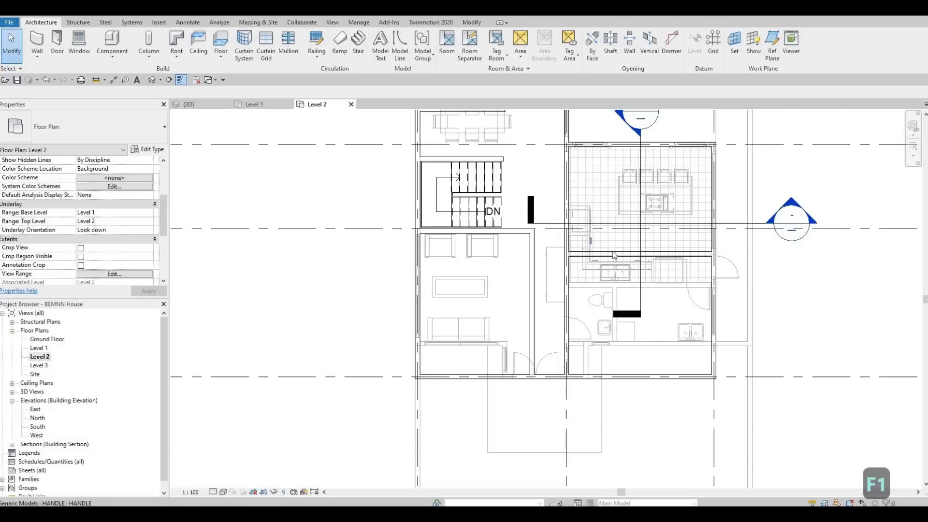
pyautogui.scroll(2, 594, 235)
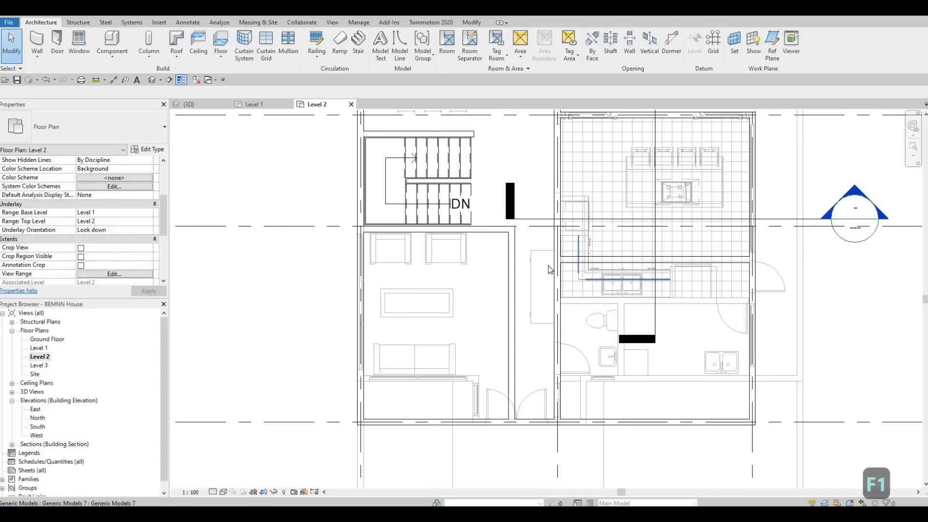
pyautogui.click(510, 299)
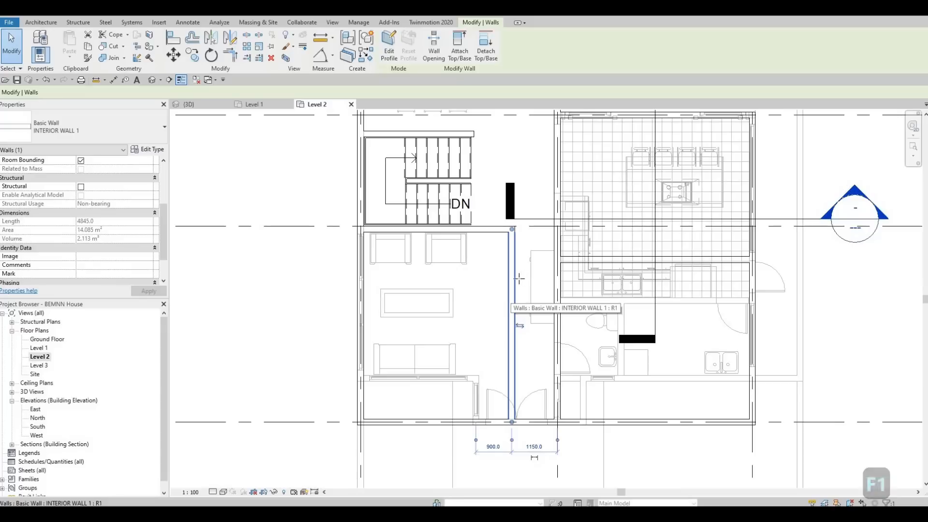
pyautogui.press('c')
pyautogui.press('s')
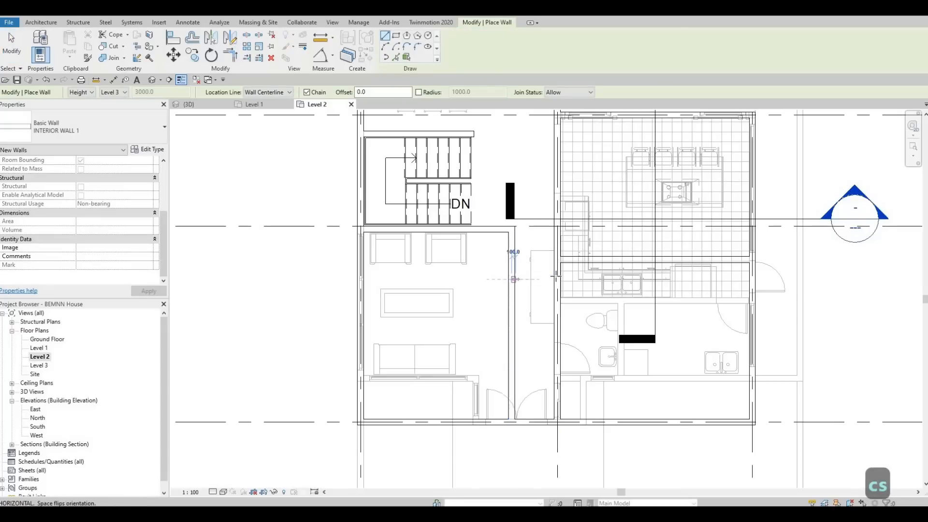
pyautogui.press('Escape')
pyautogui.press('Escape')
pyautogui.press('Escape')
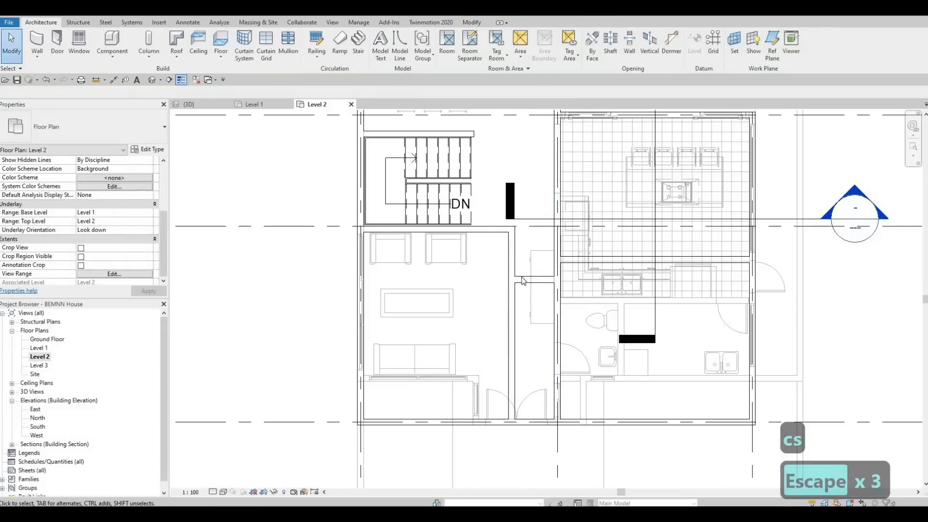
# Set the short horizontal wall's distance from the wall below the stairs to 1900 mm, and deselect it
pyautogui.click(531, 279)
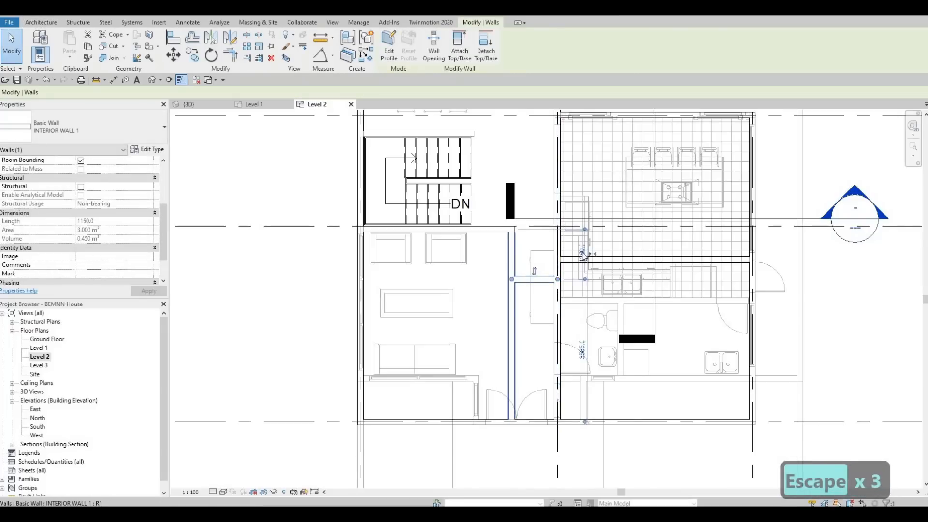
pyautogui.click(583, 253)
pyautogui.write('1900')
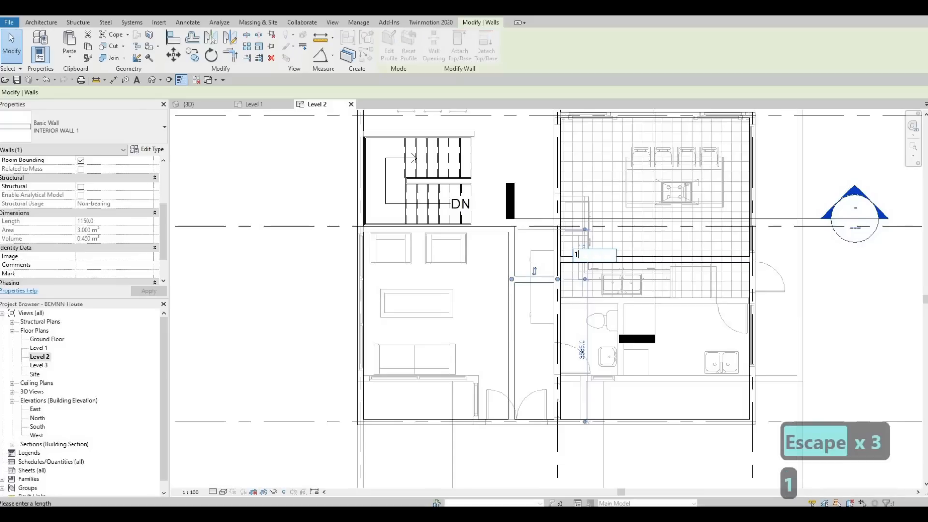
pyautogui.press('Return')
pyautogui.press('Escape')
pyautogui.press('Escape')
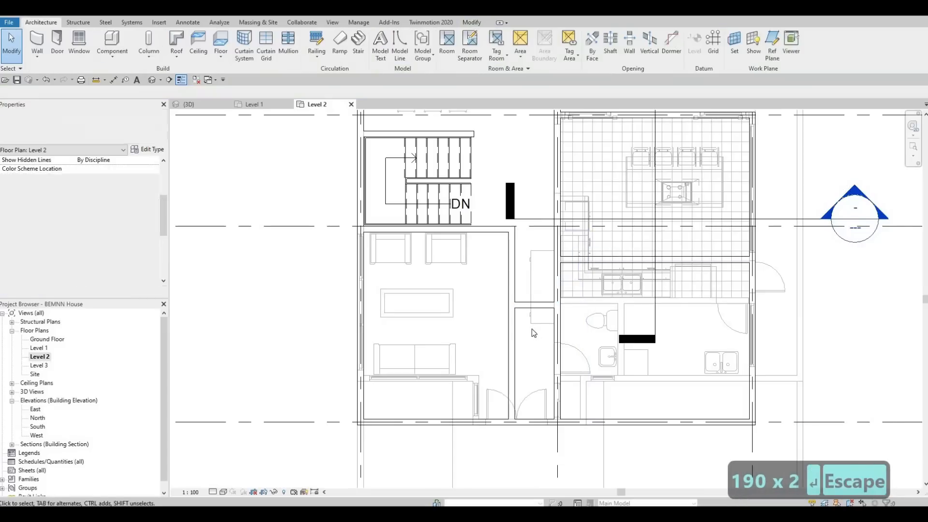
# Draw a vertical interior wall about 1648 mm long joining the free ends of the wall across the dining table and the wall above the stairs
pyautogui.moveTo(541, 310); pyautogui.dragTo(550, 274, button='middle')
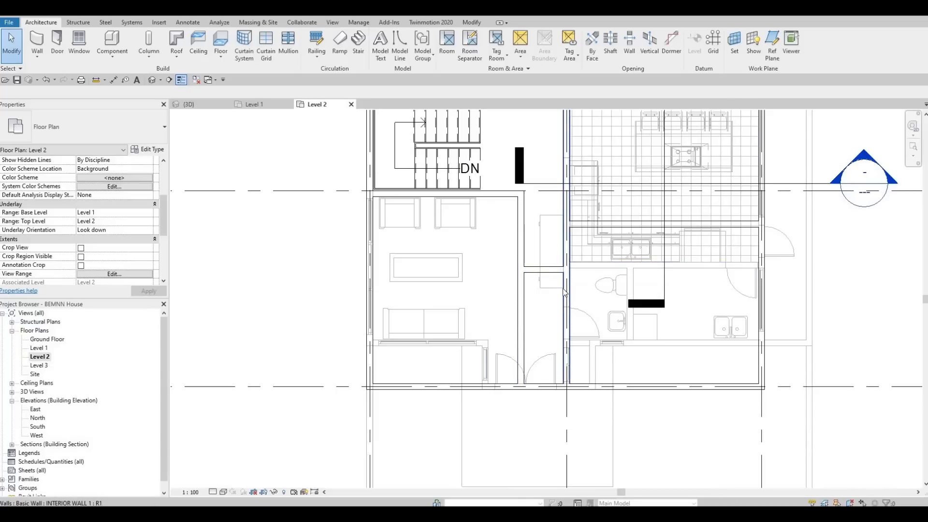
pyautogui.scroll(-2, 555, 327)
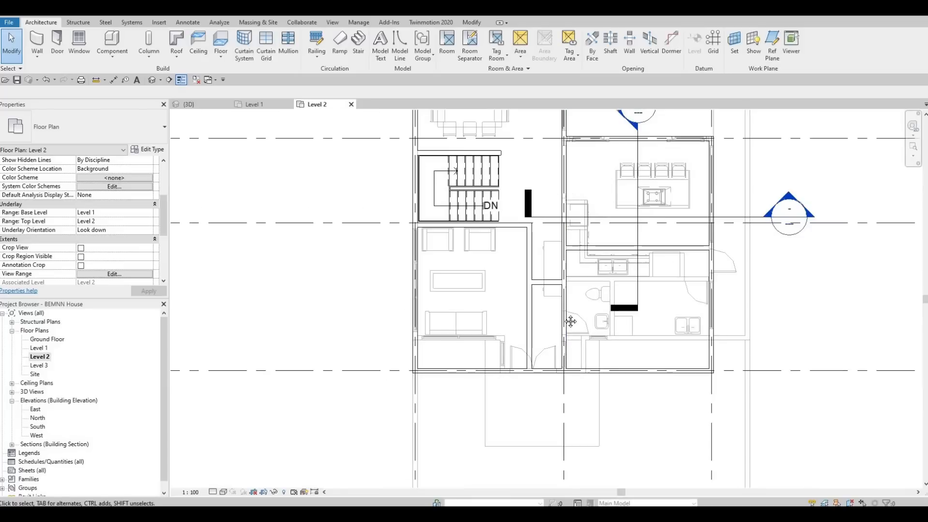
pyautogui.scroll(-1, 513, 309)
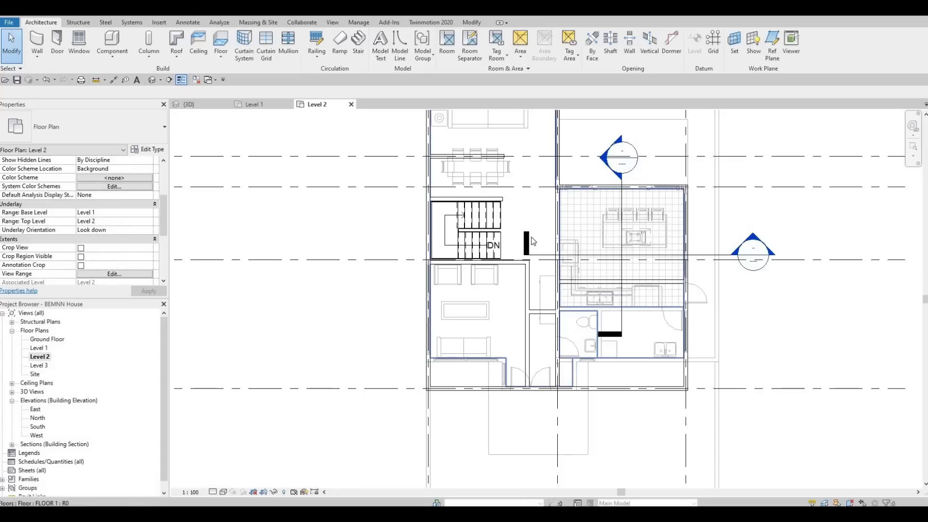
pyautogui.moveTo(472, 145); pyautogui.dragTo(469, 229, button='middle')
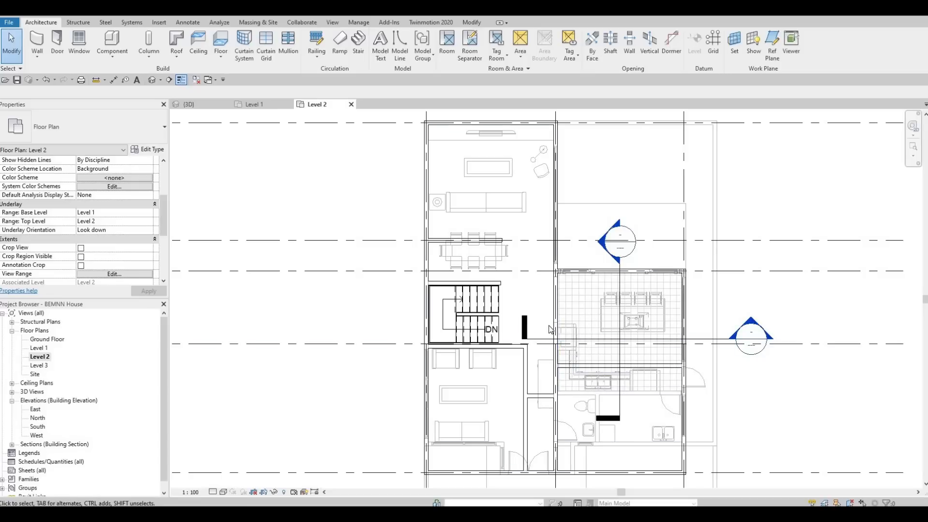
pyautogui.moveTo(541, 305); pyautogui.dragTo(541, 329, button='middle')
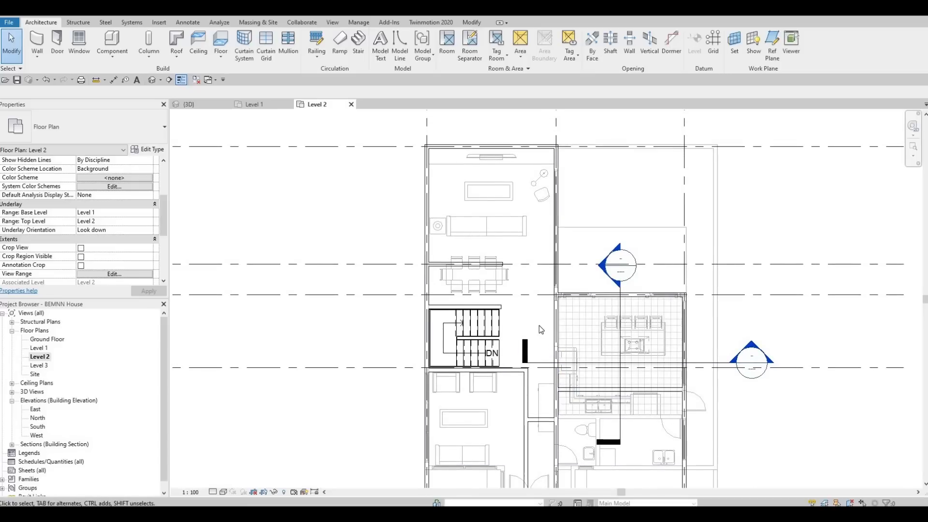
pyautogui.scroll(1, 530, 283)
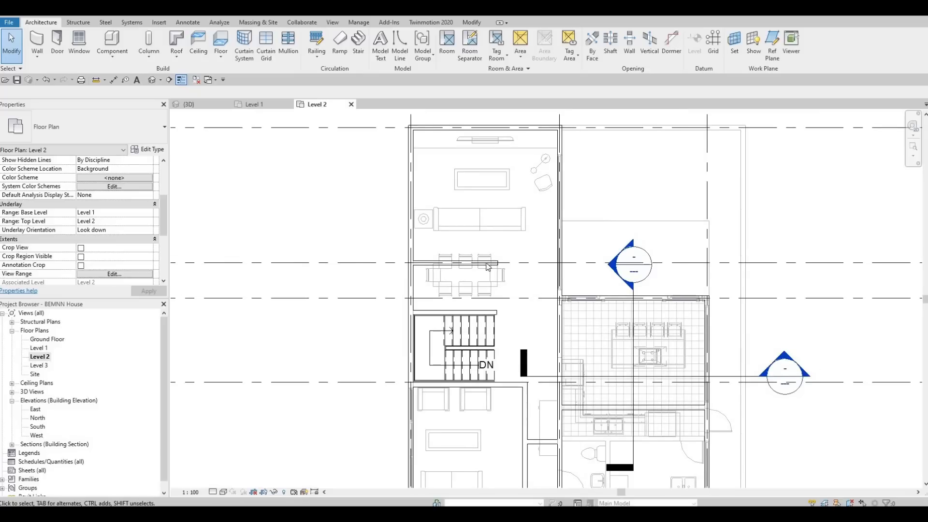
pyautogui.scroll(2, 488, 267)
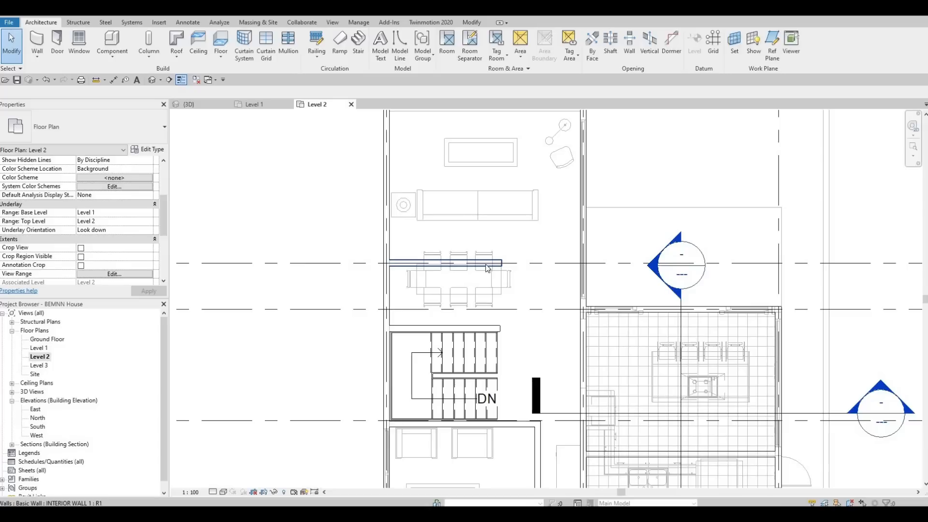
pyautogui.click(487, 267)
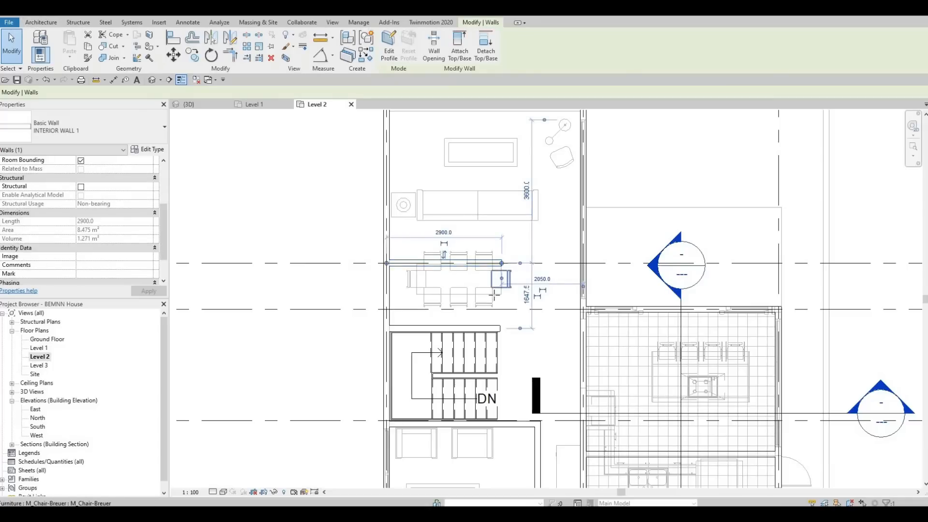
pyautogui.press('c')
pyautogui.press('s')
pyautogui.scroll(1, 494, 294)
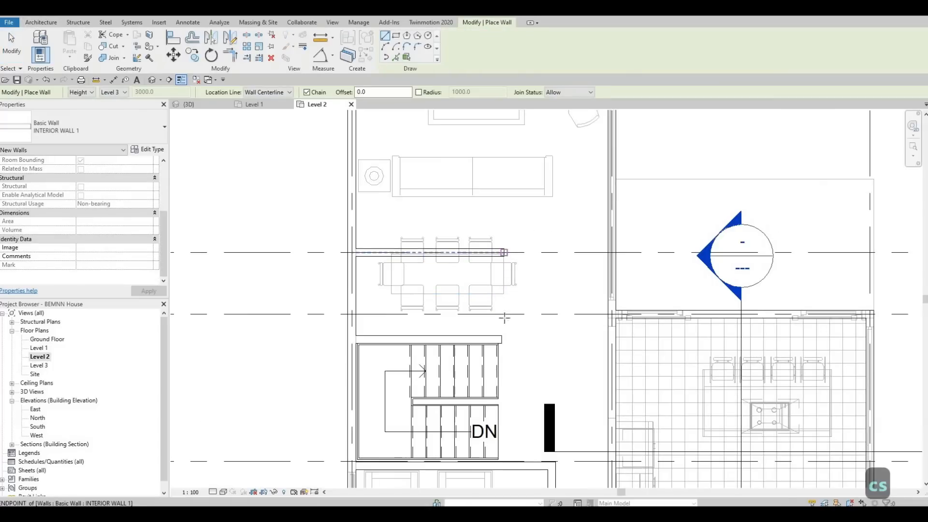
pyautogui.click(504, 252)
pyautogui.click(503, 303)
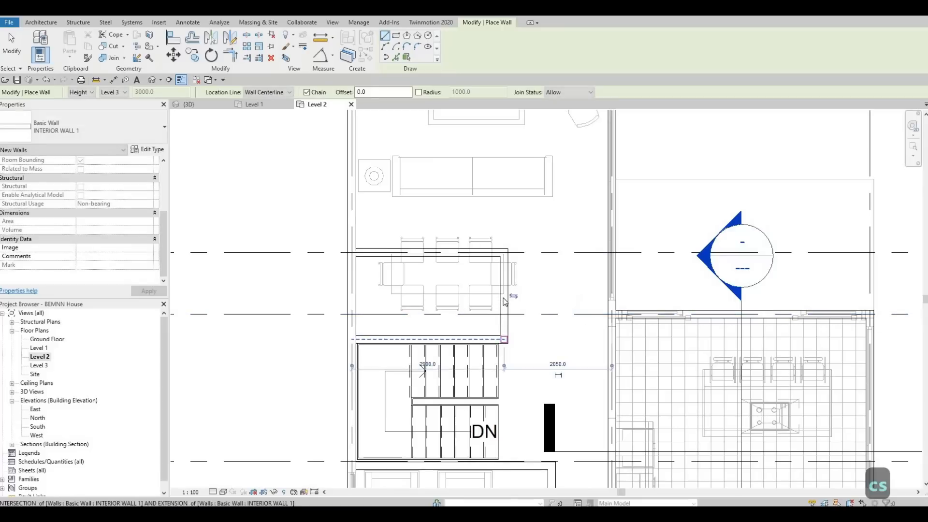
pyautogui.press('Escape')
pyautogui.press('Escape')
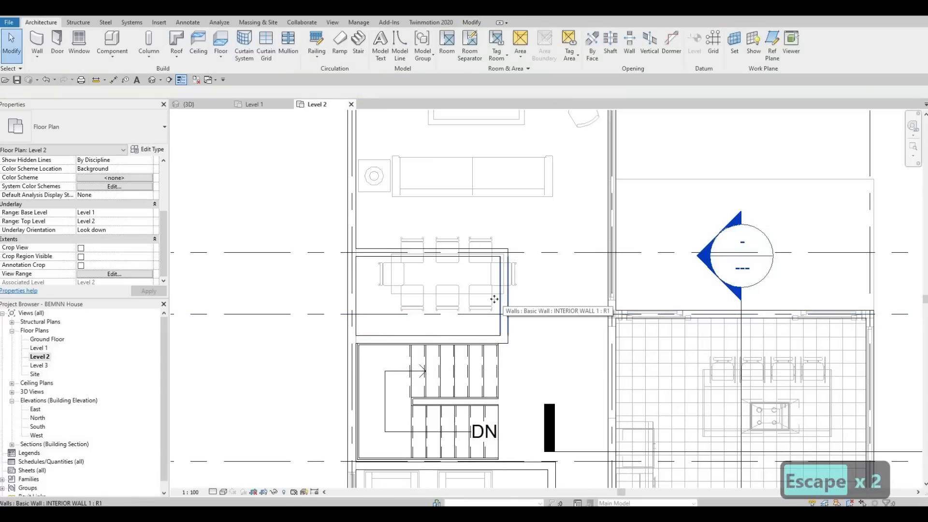
pyautogui.click(494, 300)
pyautogui.click(426, 364)
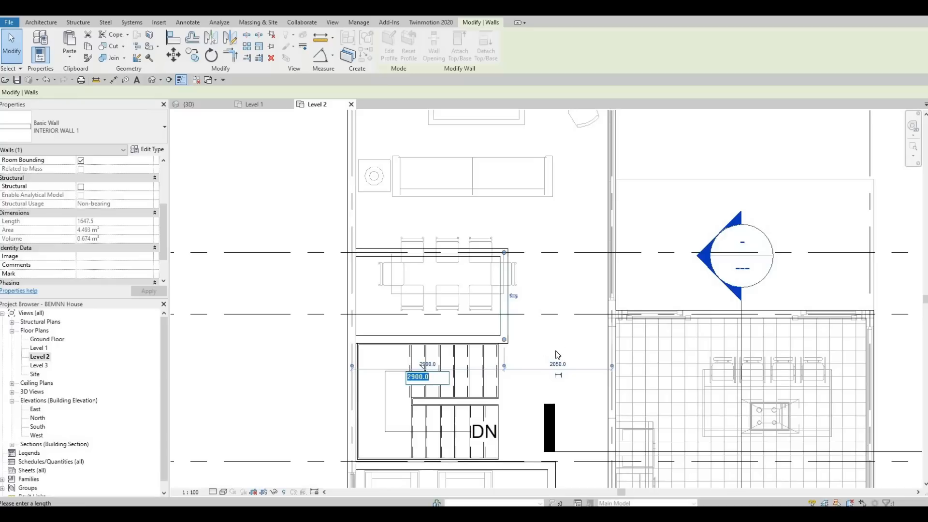
pyautogui.moveTo(510, 339); pyautogui.dragTo(509, 341, button='middle')
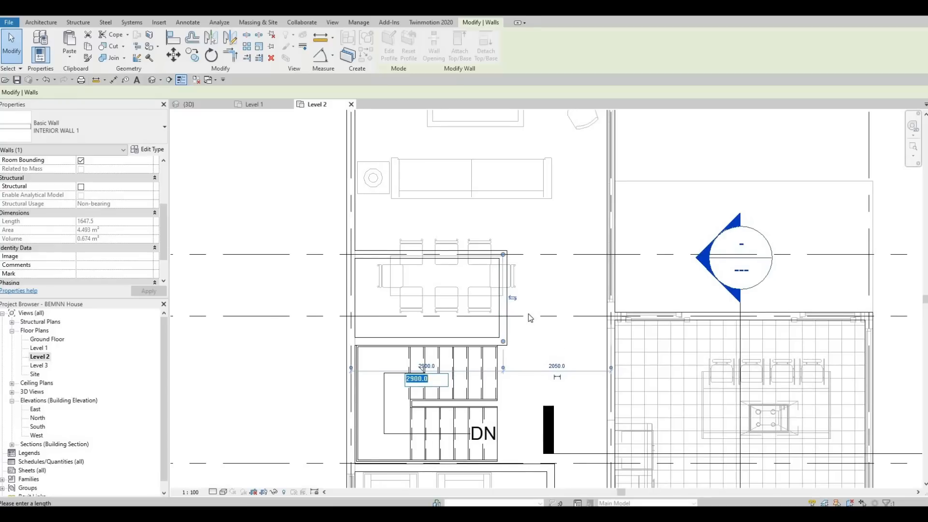
pyautogui.scroll(-1, 527, 324)
pyautogui.press('Escape')
pyautogui.press('Escape')
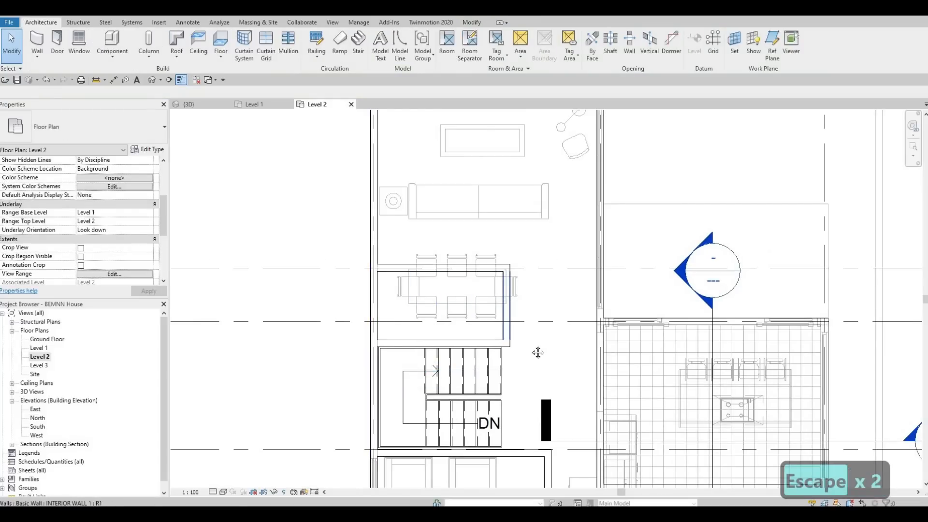
# Extend the free end of the interior wall above the stairs to the exterior wall on grid 2, and deselect it
pyautogui.moveTo(538, 353); pyautogui.dragTo(526, 281, button='middle')
pyautogui.press('Escape')
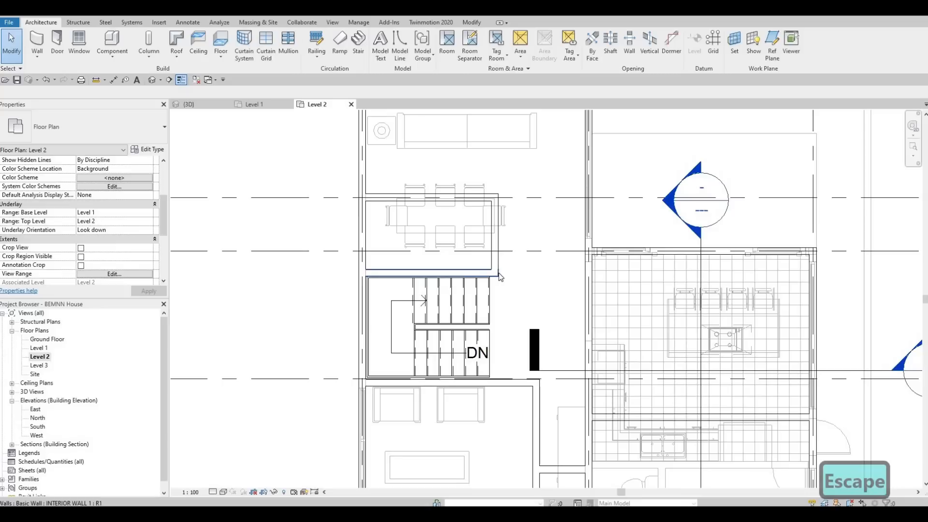
pyautogui.click(499, 276)
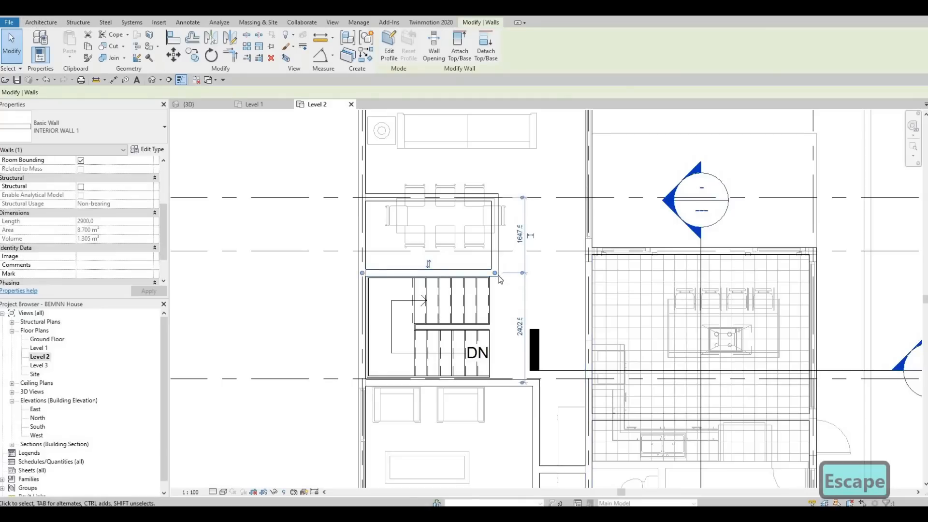
pyautogui.moveTo(542, 275); pyautogui.dragTo(589, 273)
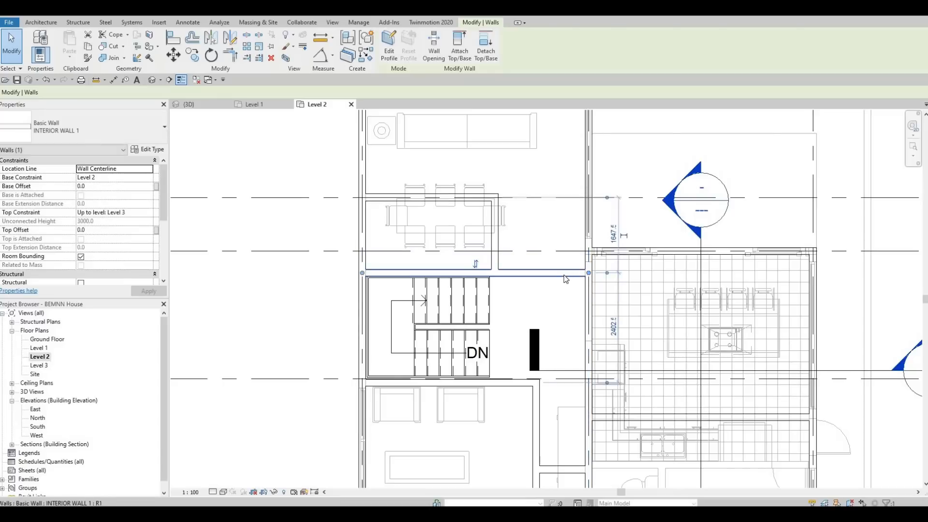
pyautogui.press('Escape')
pyautogui.press('Escape')
# Draw an exterior wall 1700 mm outward from the grid 2 wall and continue it about 2070 mm down to the kitchen's upper wall
pyautogui.scroll(-1, 533, 335)
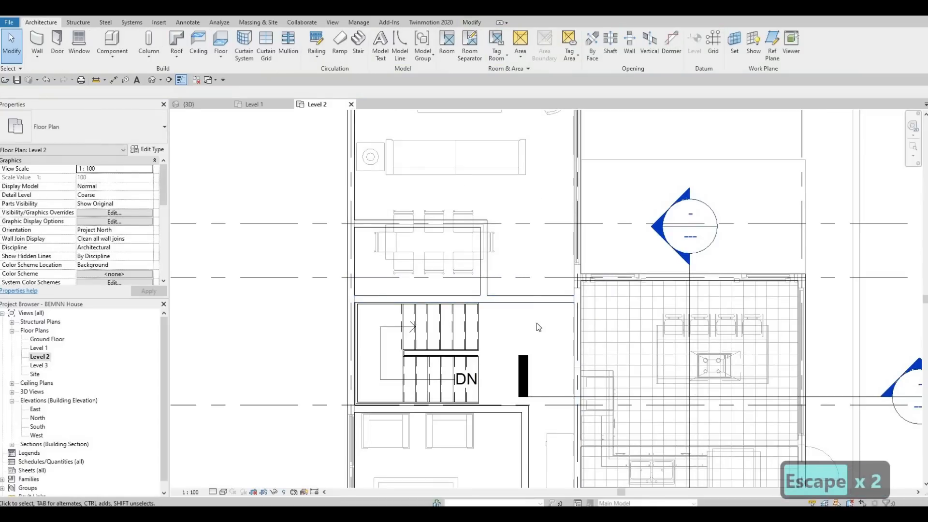
pyautogui.scroll(-1, 537, 323)
pyautogui.scroll(1, 509, 294)
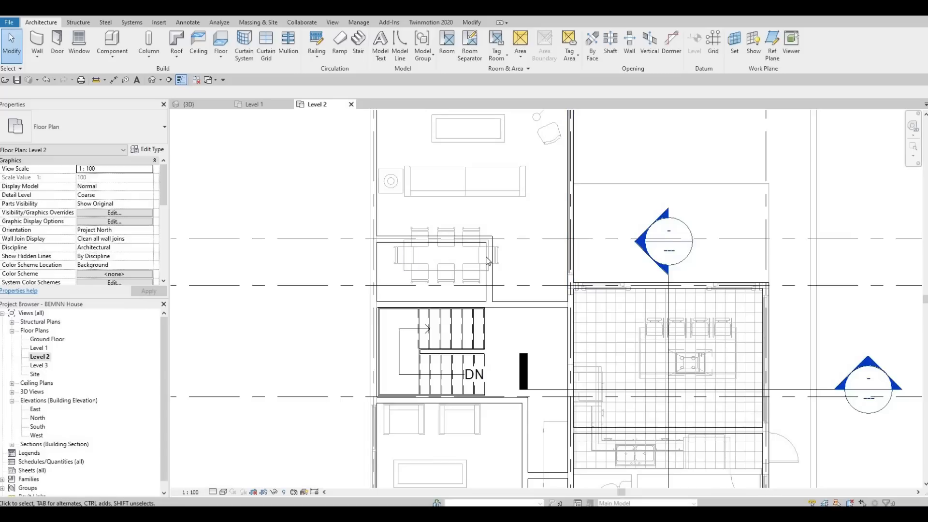
pyautogui.moveTo(492, 269); pyautogui.dragTo(504, 306, button='middle')
pyautogui.click(532, 290)
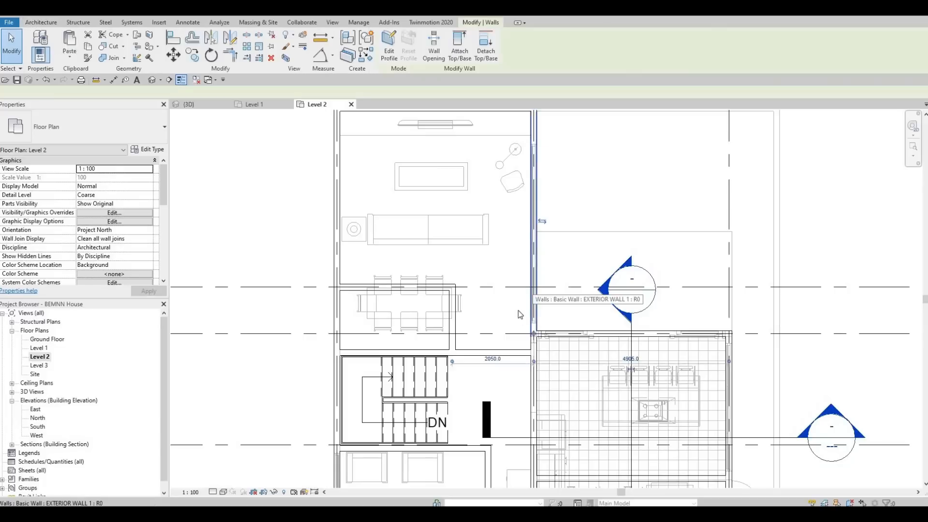
pyautogui.press('c')
pyautogui.press('s')
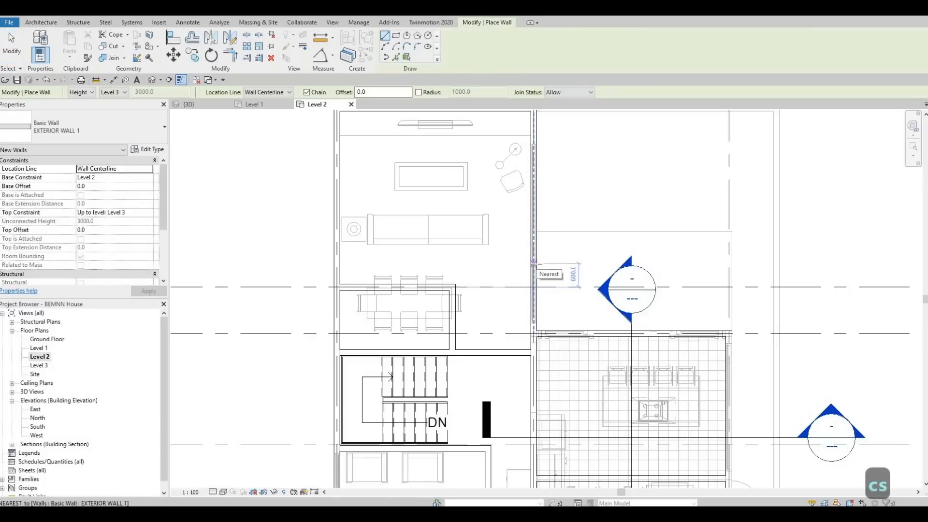
pyautogui.click(534, 252)
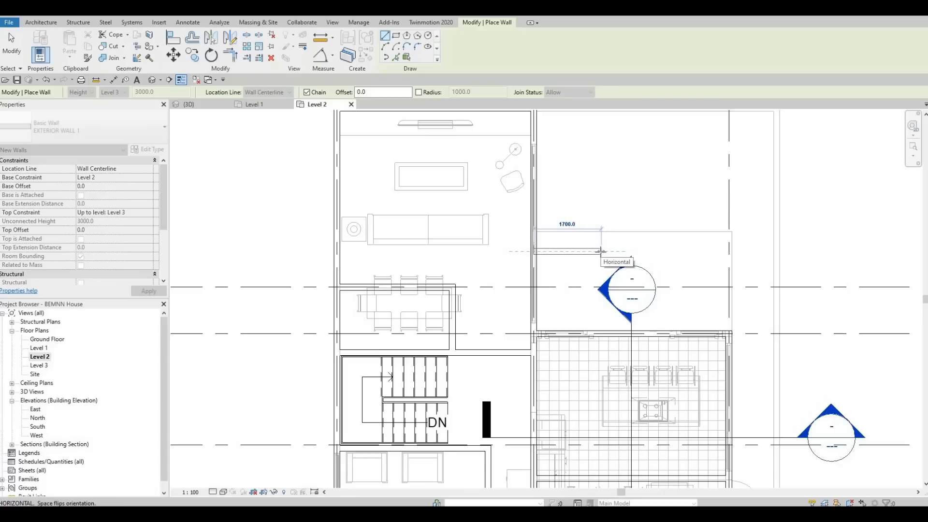
pyautogui.click(601, 251)
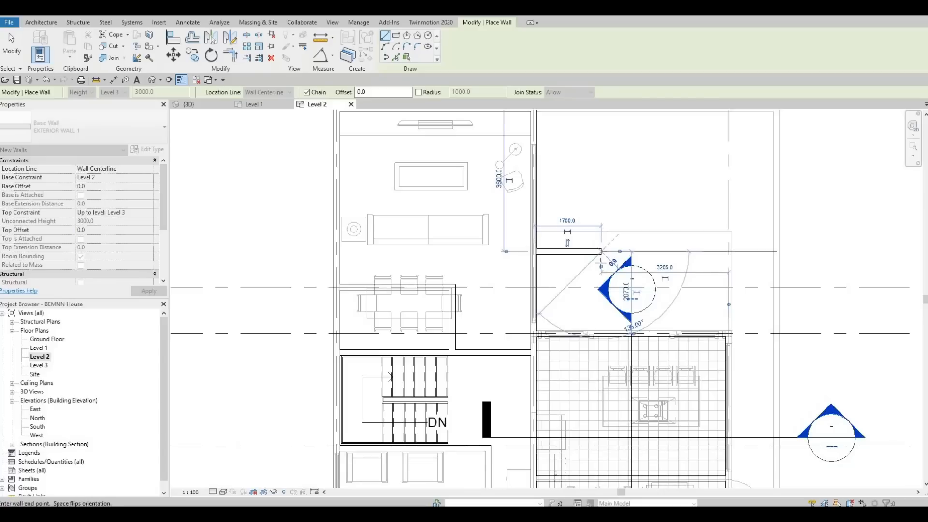
pyautogui.click(602, 334)
pyautogui.press('Escape')
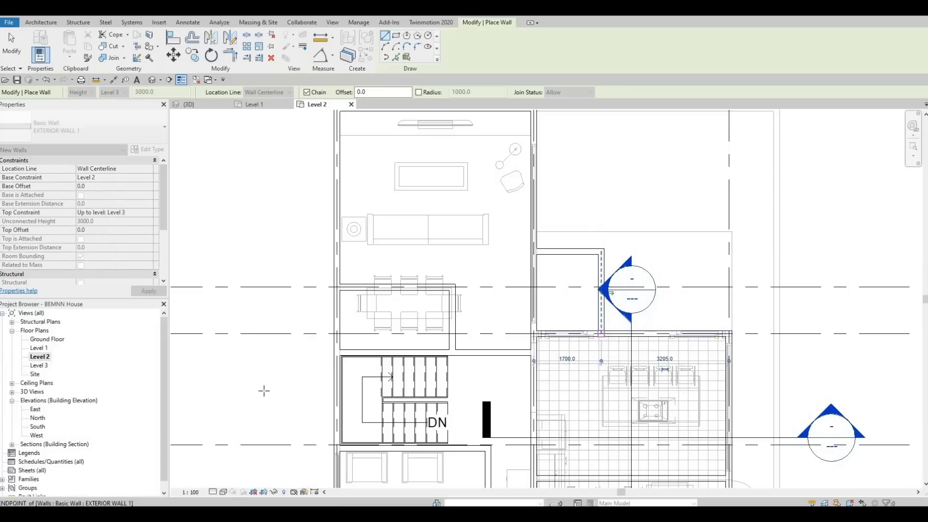
# Set the new horizontal exterior wall's distance from the kitchen's upper wall on grid C to 2500 mm, and deselect it
pyautogui.moveTo(561, 244); pyautogui.dragTo(543, 288, button='middle')
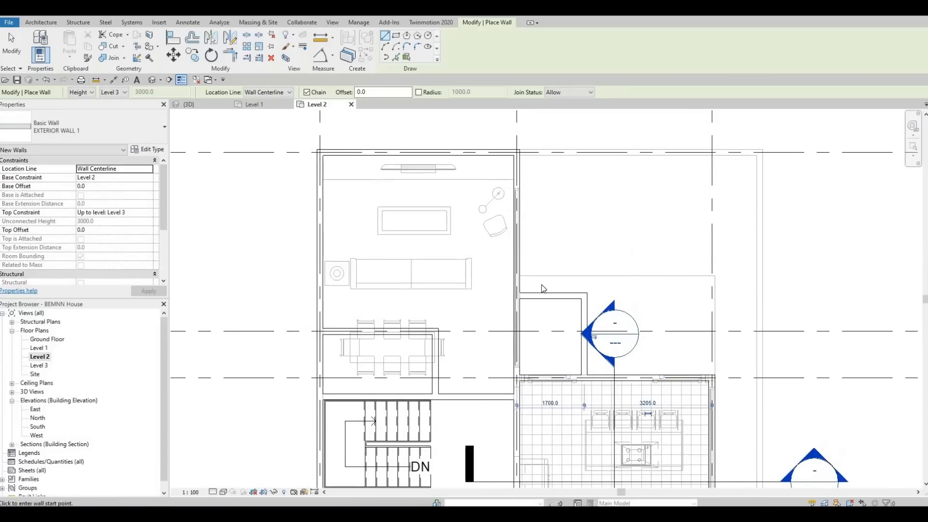
pyautogui.press('Escape')
pyautogui.press('Escape')
pyautogui.click(544, 293)
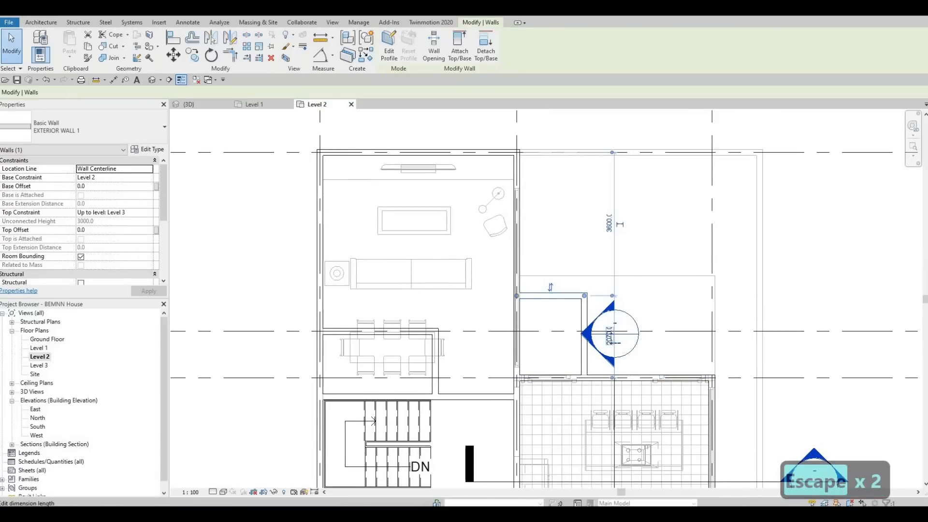
pyautogui.click(614, 378)
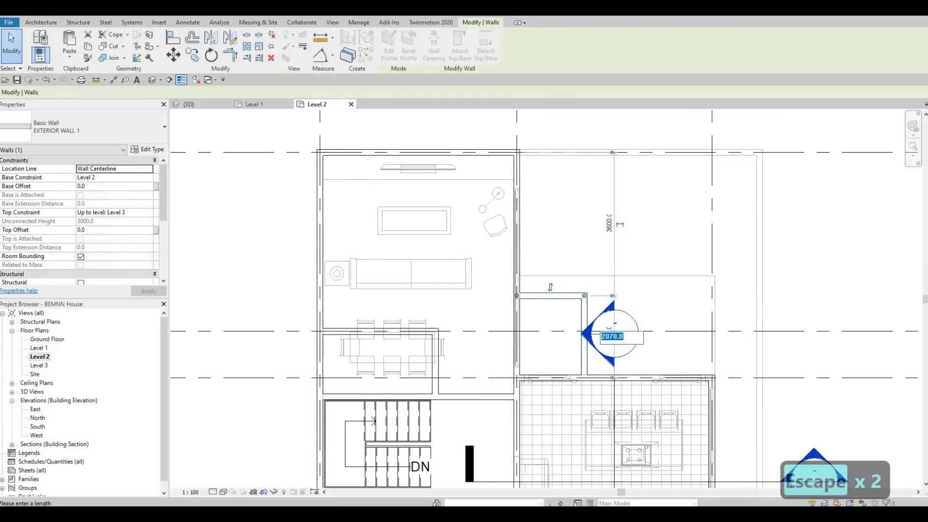
pyautogui.write('2500')
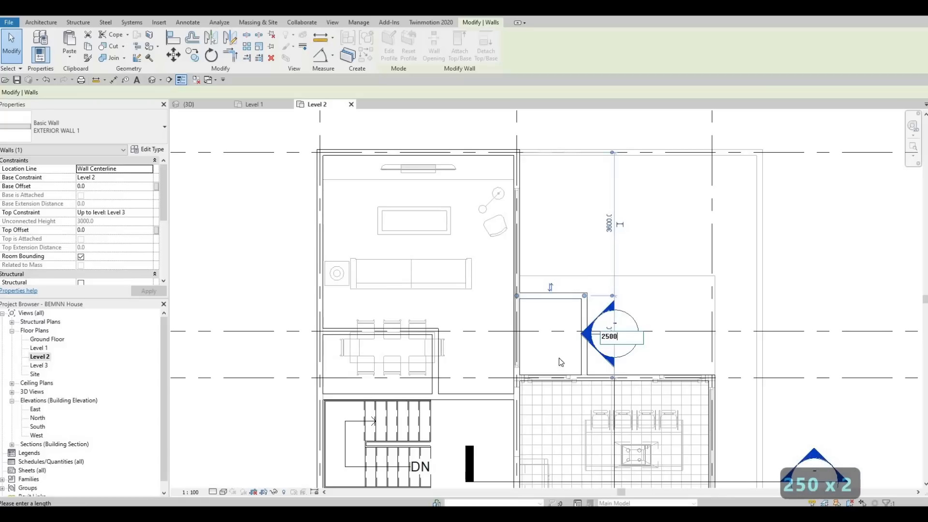
pyautogui.press('Return')
pyautogui.press('Escape')
pyautogui.press('Escape')
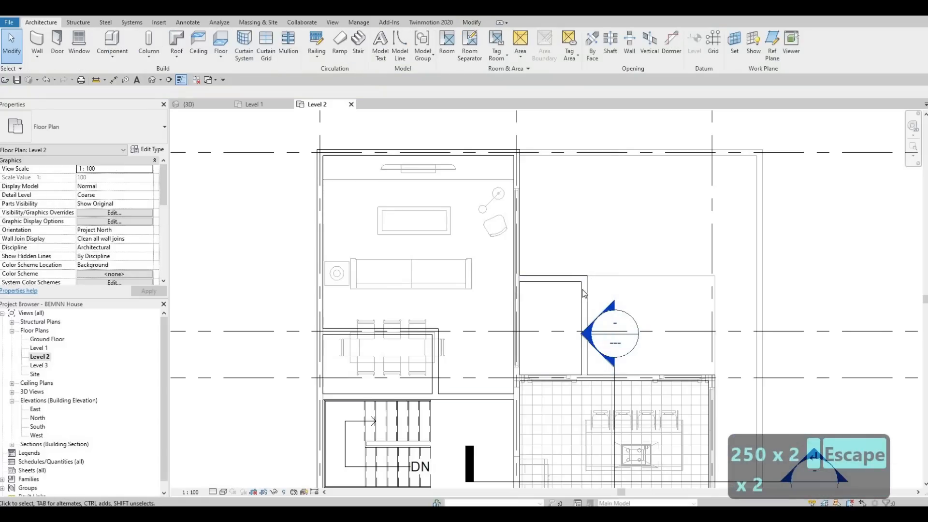
# Shorten the vertical exterior wall on grid 2 so its lower end meets the new horizontal exterior wall, and deselect it
pyautogui.click(584, 295)
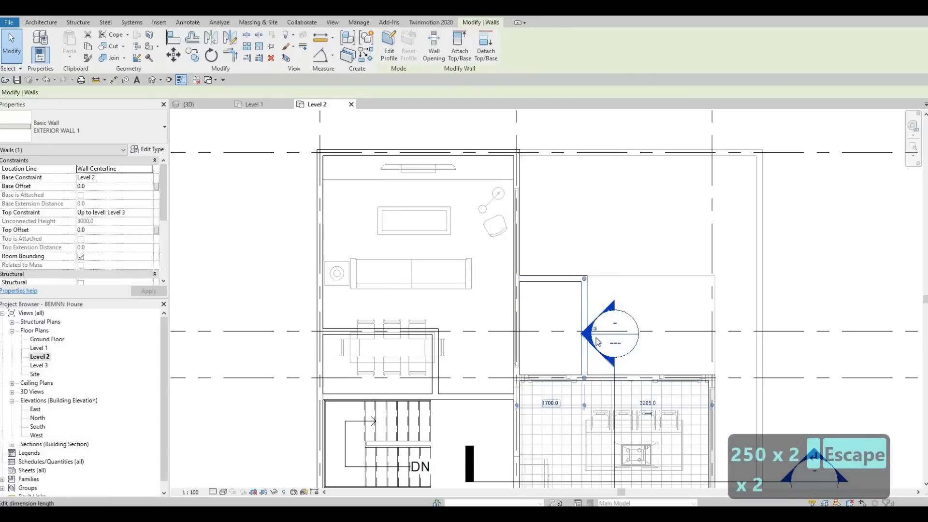
pyautogui.click(555, 277)
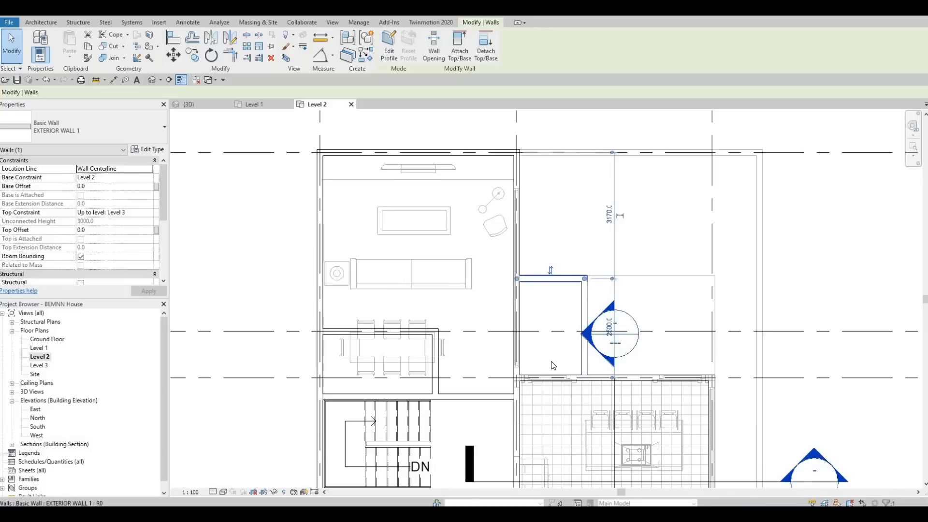
pyautogui.moveTo(537, 396); pyautogui.dragTo(493, 270, button='middle')
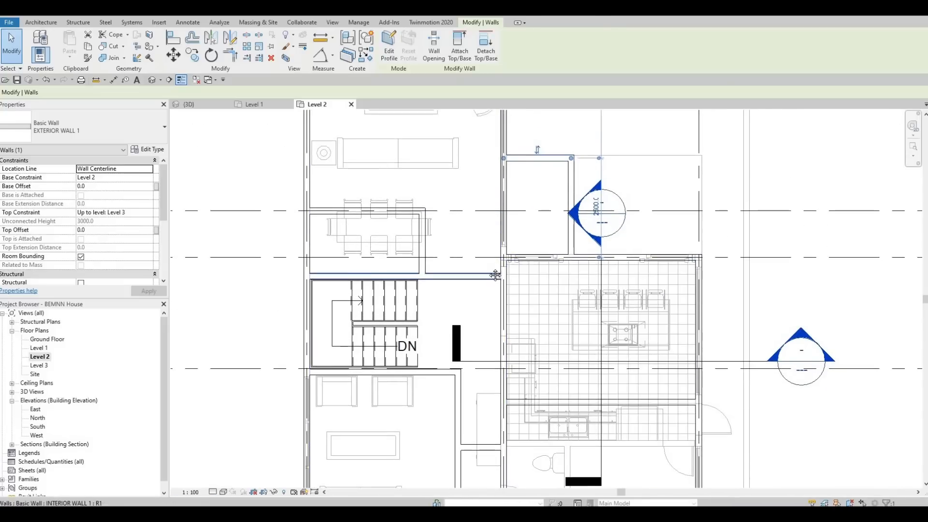
pyautogui.click(504, 226)
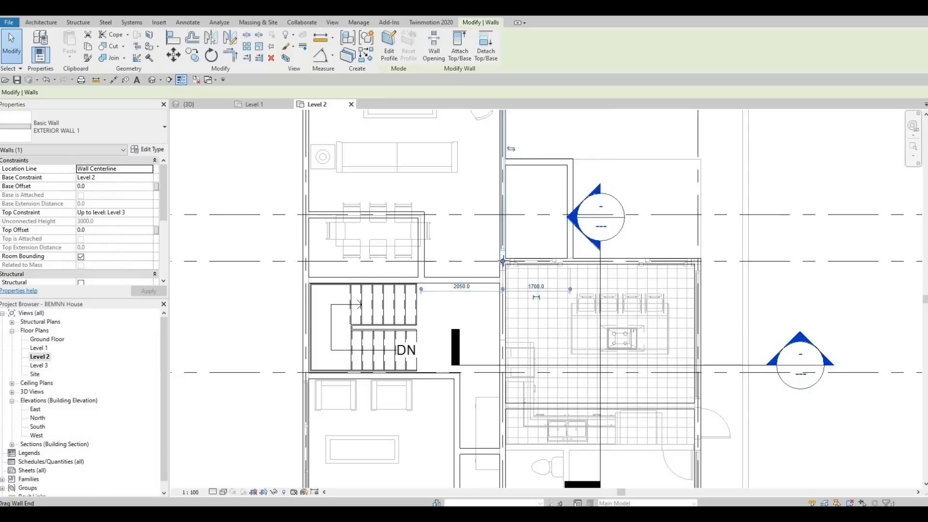
pyautogui.moveTo(507, 171); pyautogui.dragTo(502, 163)
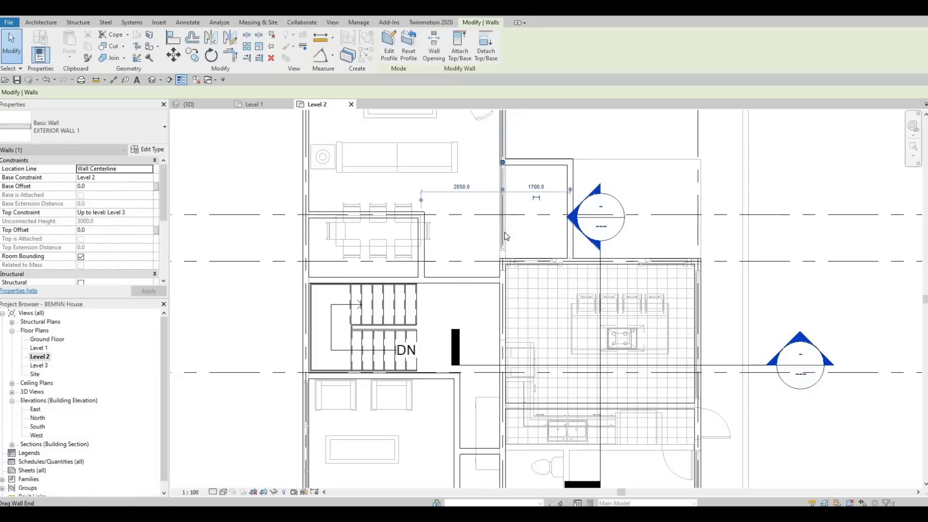
pyautogui.press('Escape')
# Draw a vertical interior wall about 2978 mm long up from the wall above the stairs, about 1100 mm from the wall crossing the dining table's end
pyautogui.moveTo(507, 167); pyautogui.dragTo(507, 198, button='middle')
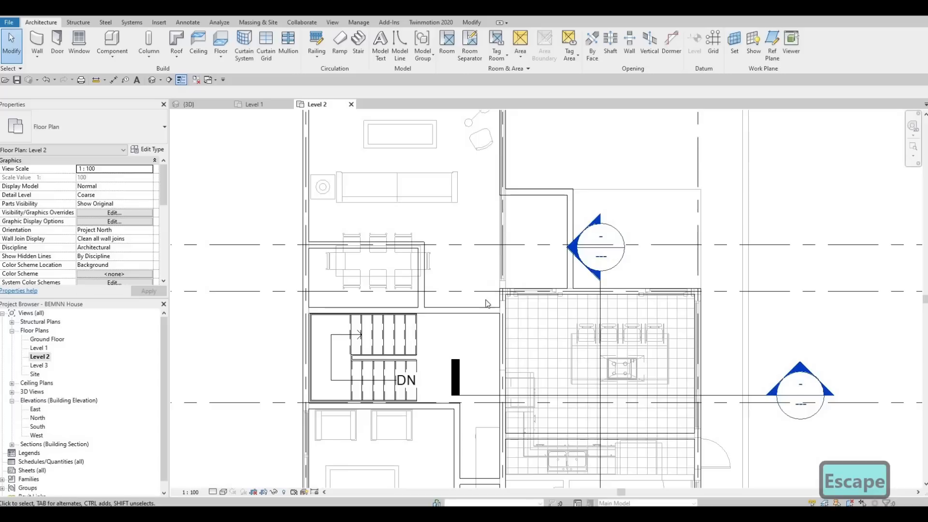
pyautogui.click(420, 281)
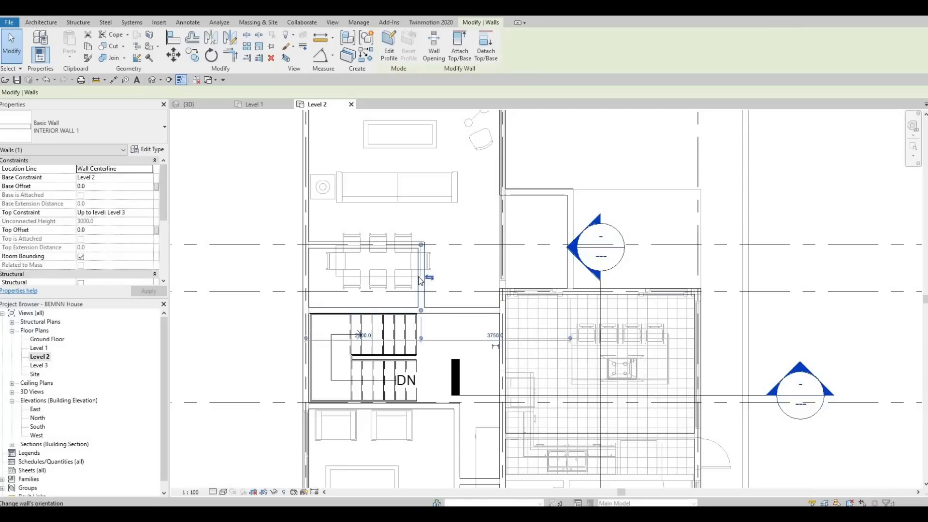
pyautogui.press('c')
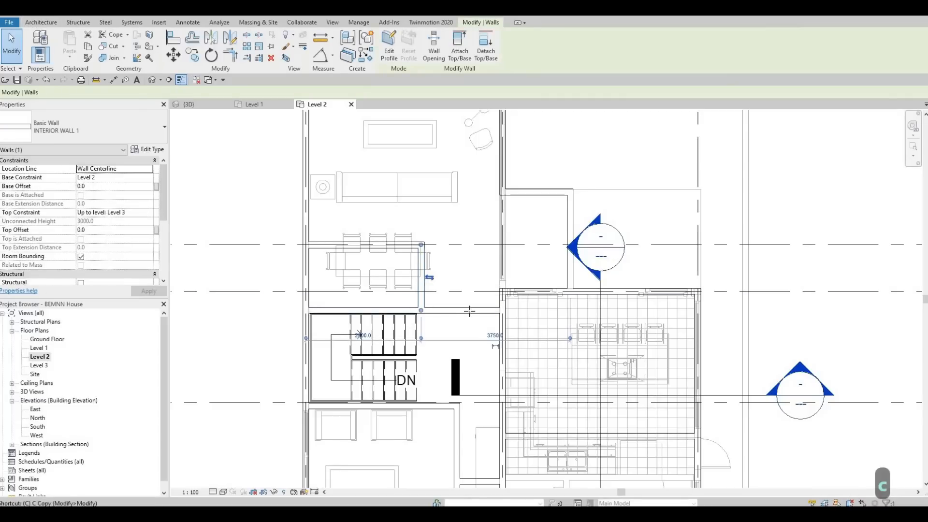
pyautogui.press('s')
pyautogui.click(465, 310)
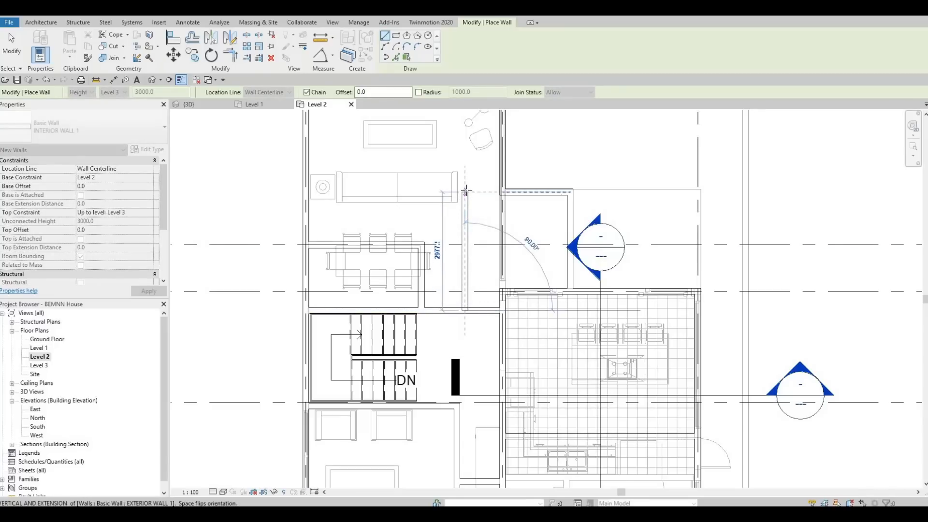
pyautogui.click(466, 191)
pyautogui.press('Escape')
pyautogui.press('Escape')
pyautogui.press('Escape')
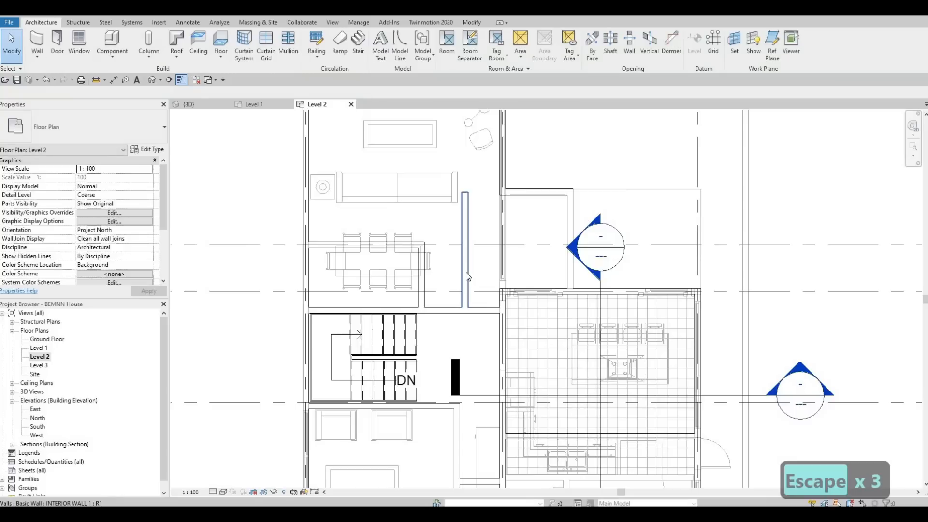
pyautogui.click(466, 276)
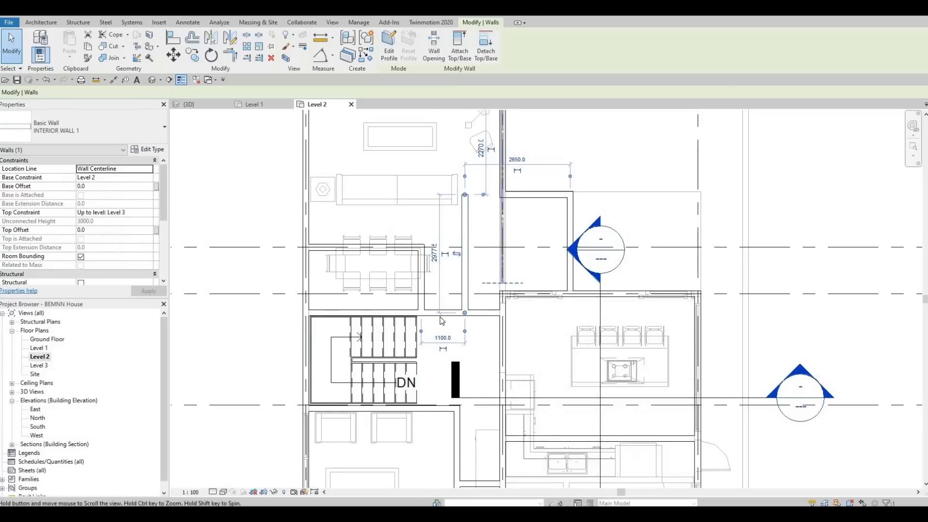
pyautogui.moveTo(440, 317); pyautogui.dragTo(438, 335, button='middle')
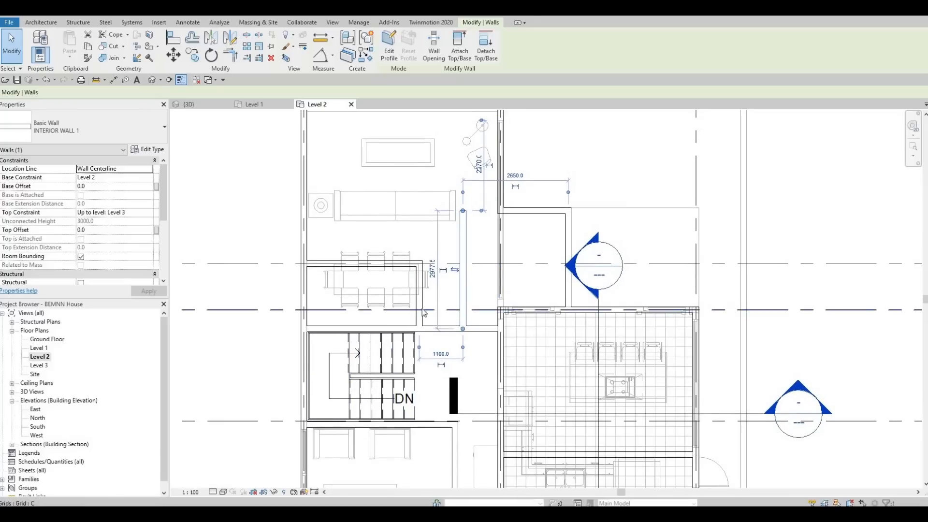
pyautogui.press('Escape')
pyautogui.press('Escape')
pyautogui.press('Escape')
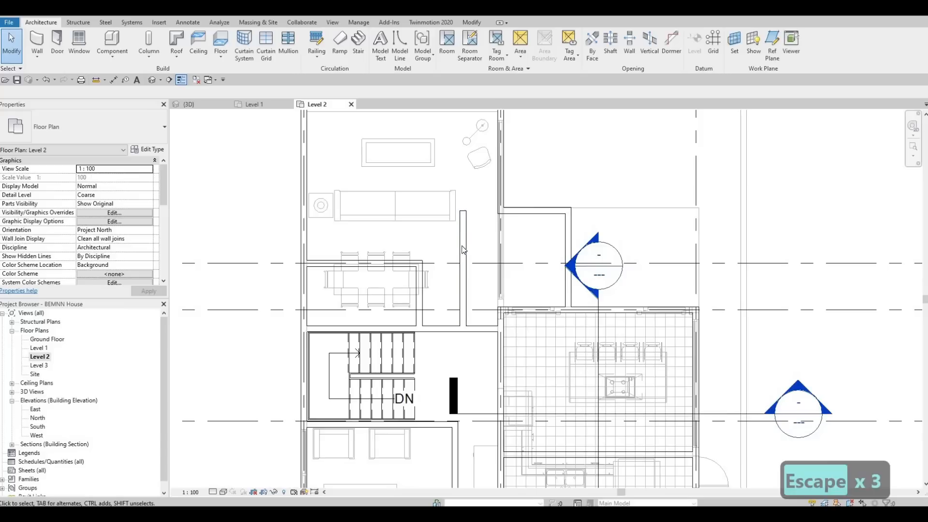
# Draw a horizontal interior wall from the new vertical wall's upper end to the grid 2 wall, in line with the horizontal exterior wall
pyautogui.click(463, 225)
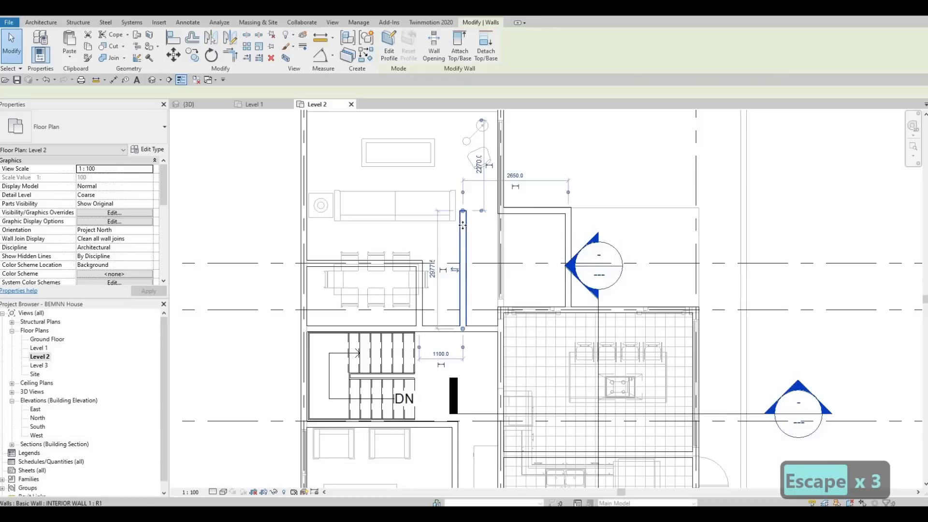
pyautogui.press('c')
pyautogui.press('s')
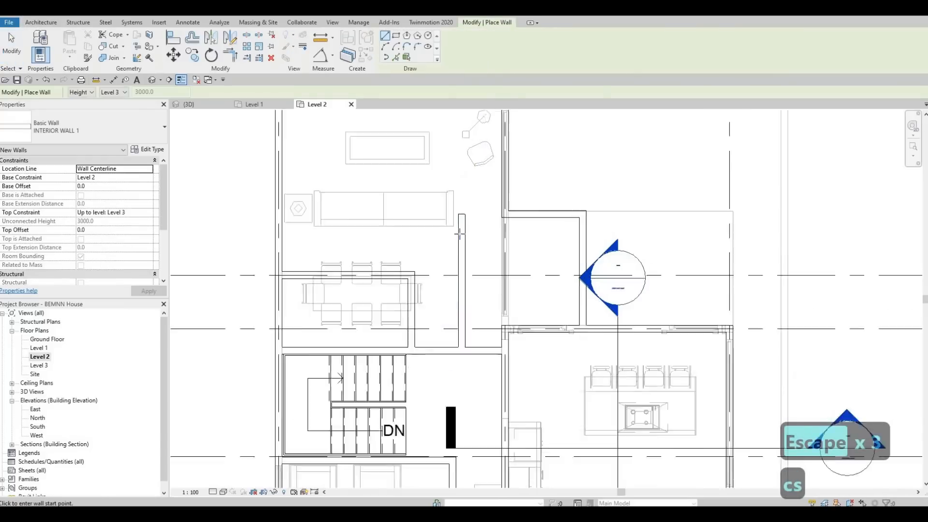
pyautogui.scroll(3, 483, 227)
pyautogui.click(456, 236)
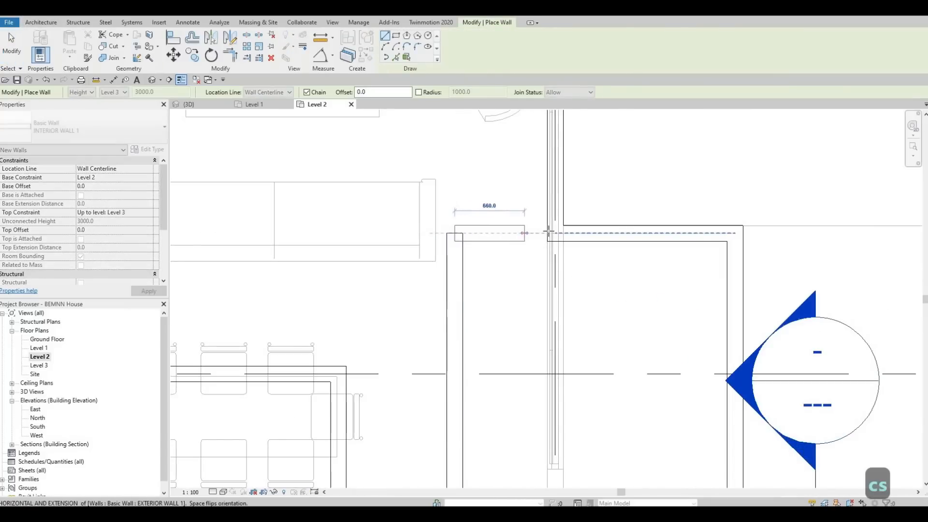
pyautogui.click(555, 233)
pyautogui.press('Escape')
pyautogui.press('Escape')
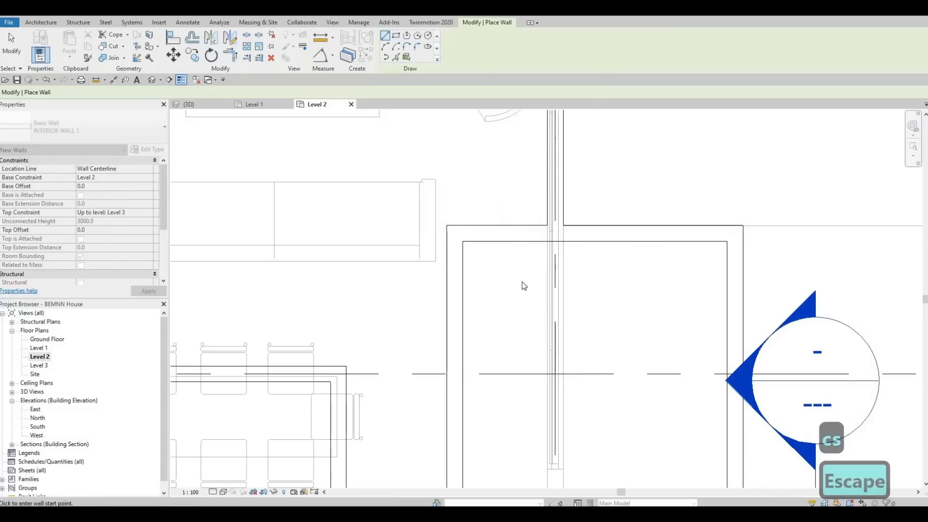
pyautogui.scroll(-3, 529, 267)
pyautogui.moveTo(521, 293); pyautogui.dragTo(522, 279, button='middle')
pyautogui.scroll(2, 514, 286)
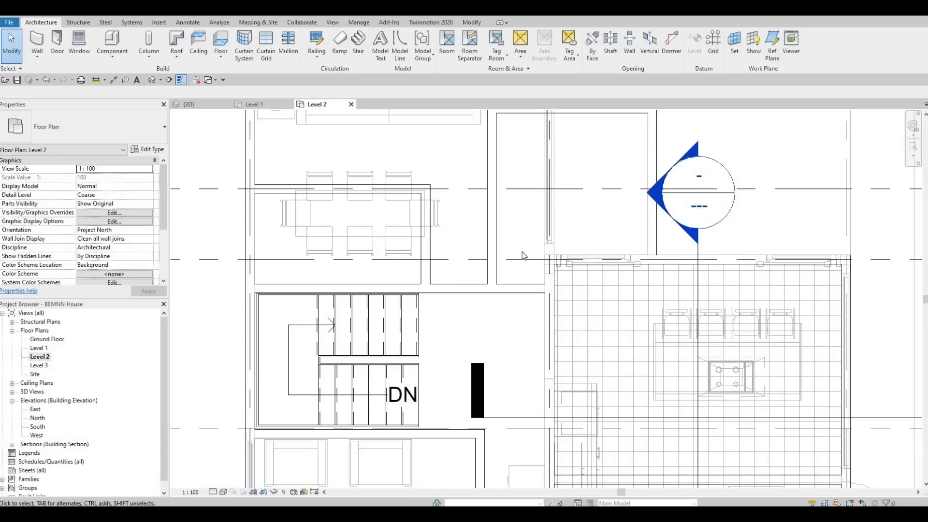
pyautogui.moveTo(523, 328); pyautogui.dragTo(523, 340, button='middle')
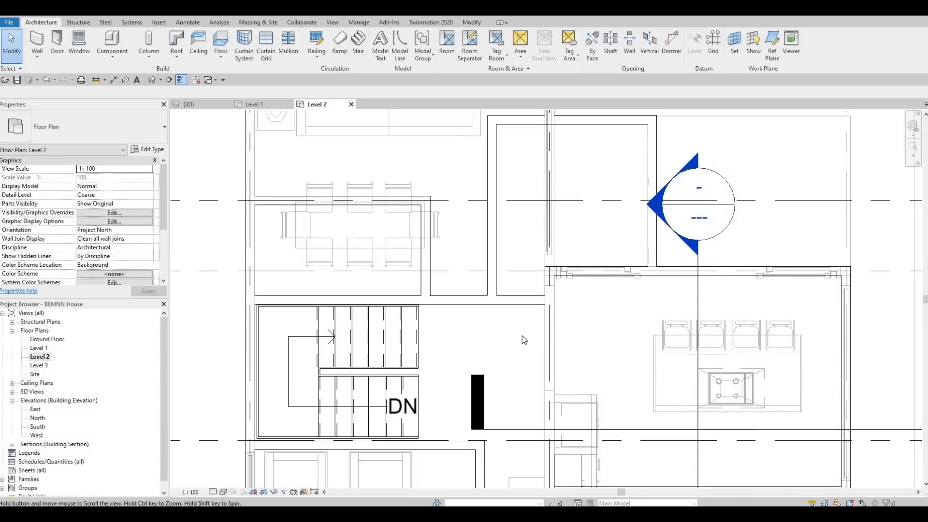
pyautogui.scroll(-3, 535, 323)
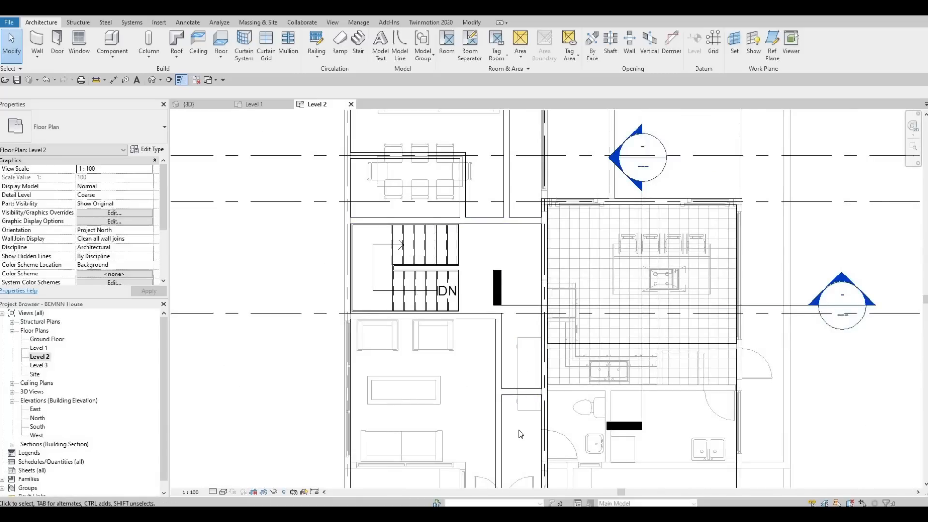
# Shorten the vertical interior wall on grid 2 so its lower end meets the short horizontal partition below the kitchen, and deselect it
pyautogui.moveTo(543, 420); pyautogui.dragTo(530, 223, button='middle')
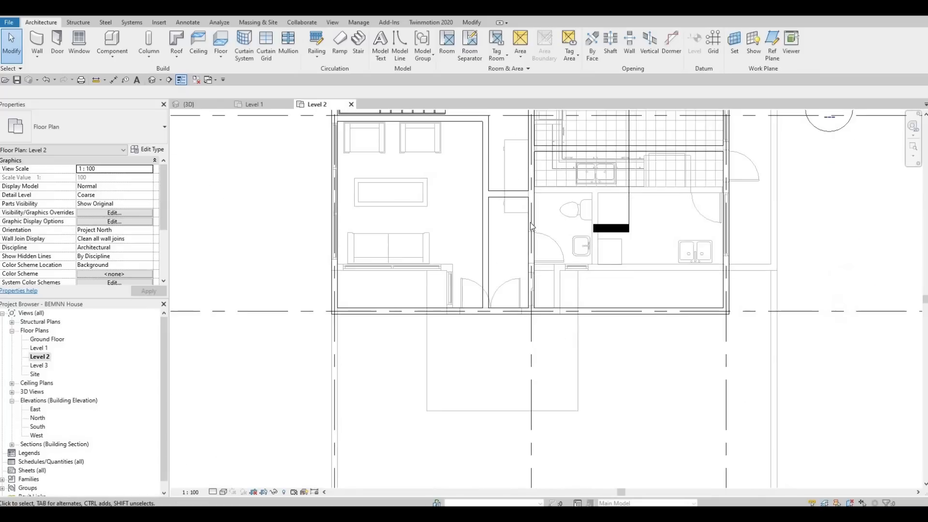
pyautogui.click(533, 309)
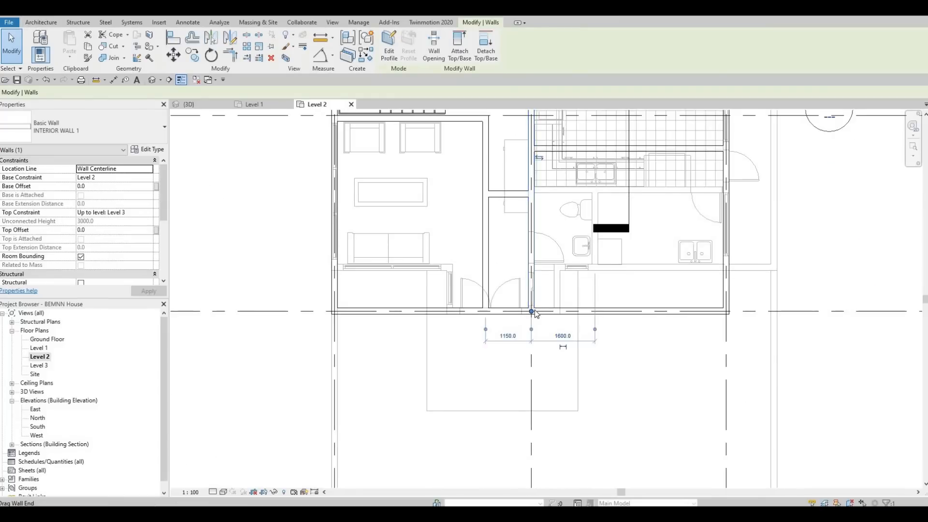
pyautogui.moveTo(535, 190); pyautogui.dragTo(534, 194)
pyautogui.press('Escape')
pyautogui.press('Escape')
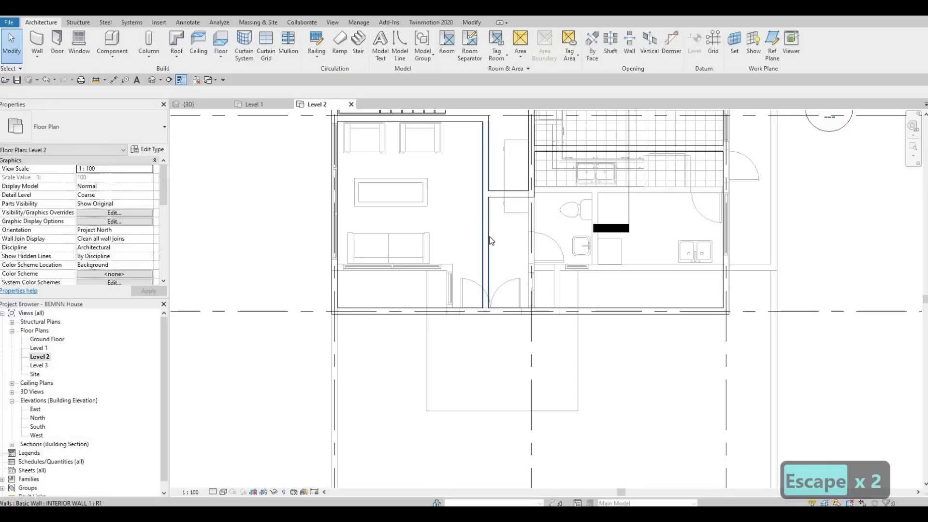
# Draw a matching vertical interior wall about 2400 mm long up from the lowest exterior wall, about 1600 mm from the existing vertical partition
pyautogui.click(486, 237)
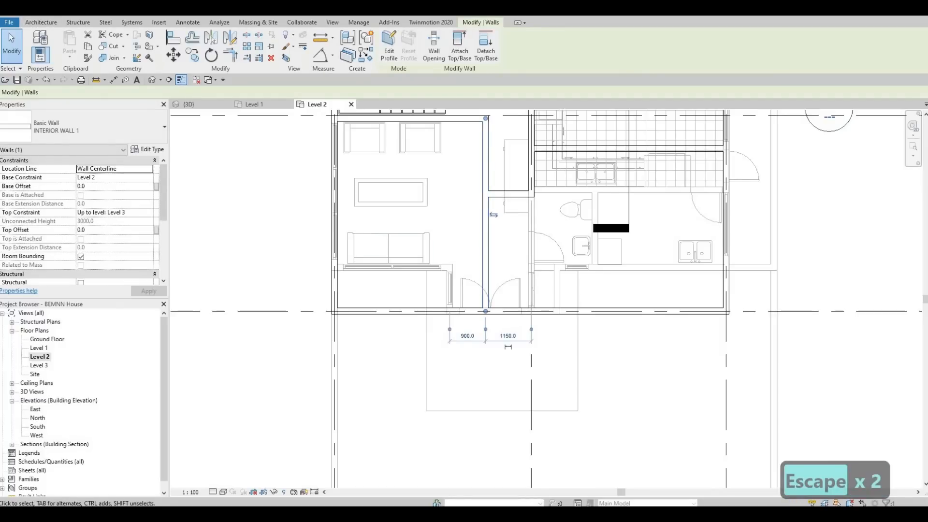
pyautogui.press('c')
pyautogui.press('s')
pyautogui.scroll(1, 357, 304)
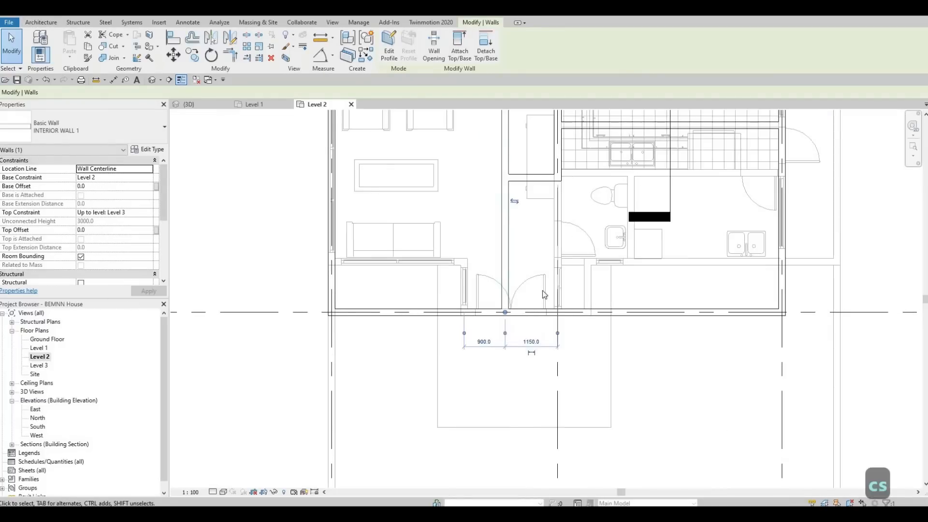
pyautogui.click(510, 262)
pyautogui.click(508, 262)
pyautogui.press('c')
pyautogui.press('s')
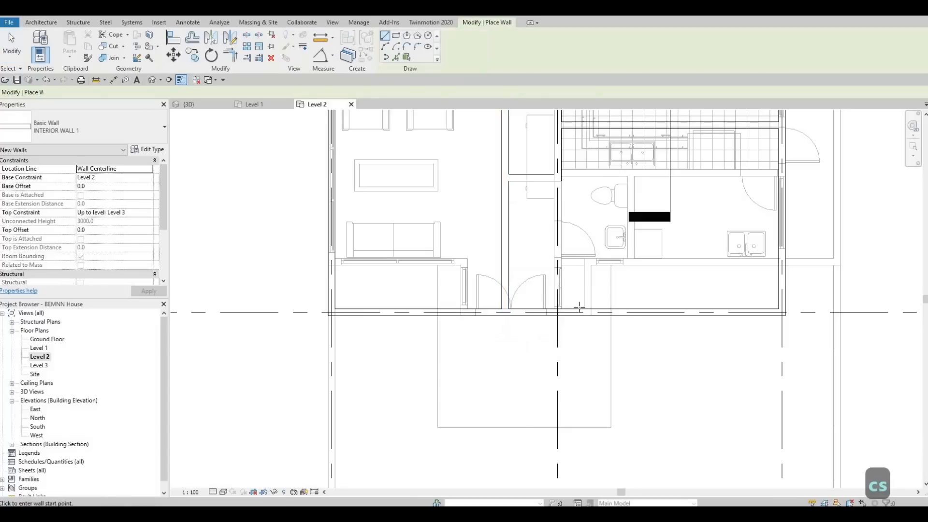
pyautogui.click(579, 309)
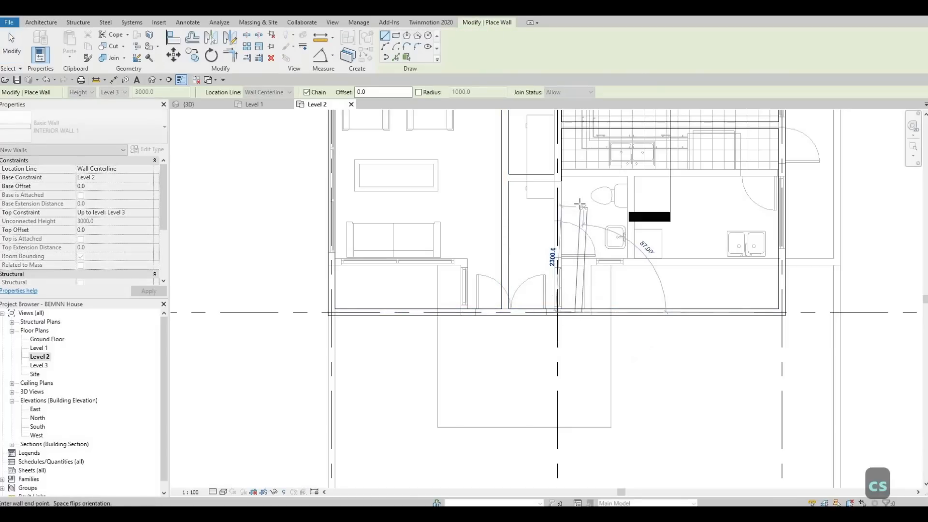
pyautogui.click(579, 232)
pyautogui.press('Escape')
pyautogui.press('Escape')
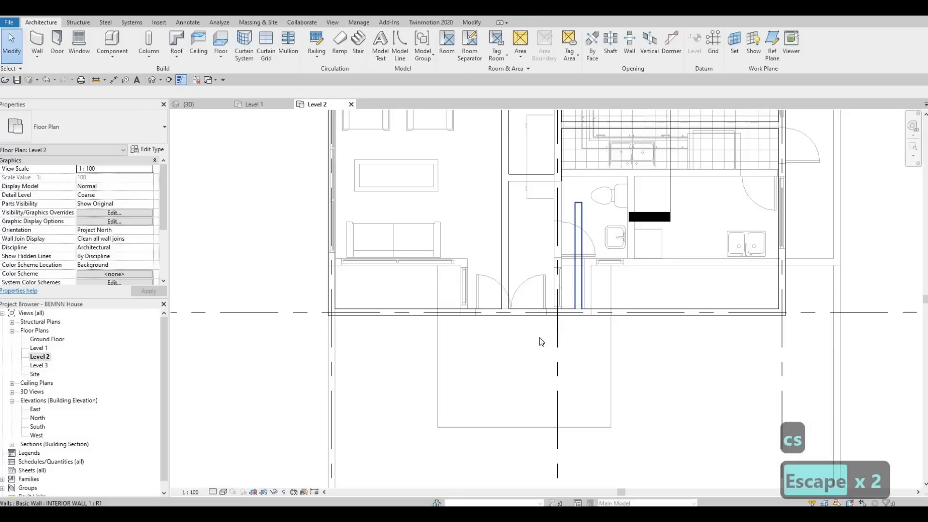
# Set the new vertical wall's distance from the neighbouring vertical partition to 1700 mm, and deselect it
pyautogui.click(539, 337)
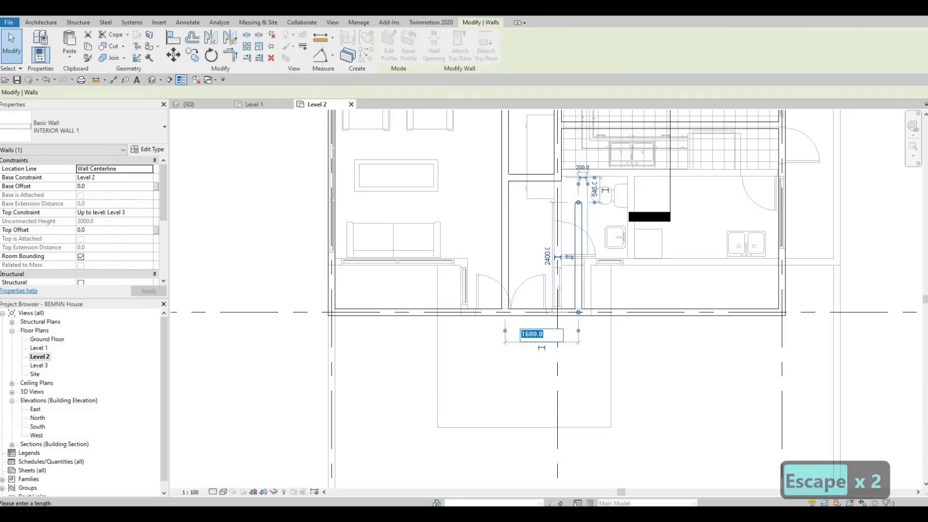
pyautogui.write('1700')
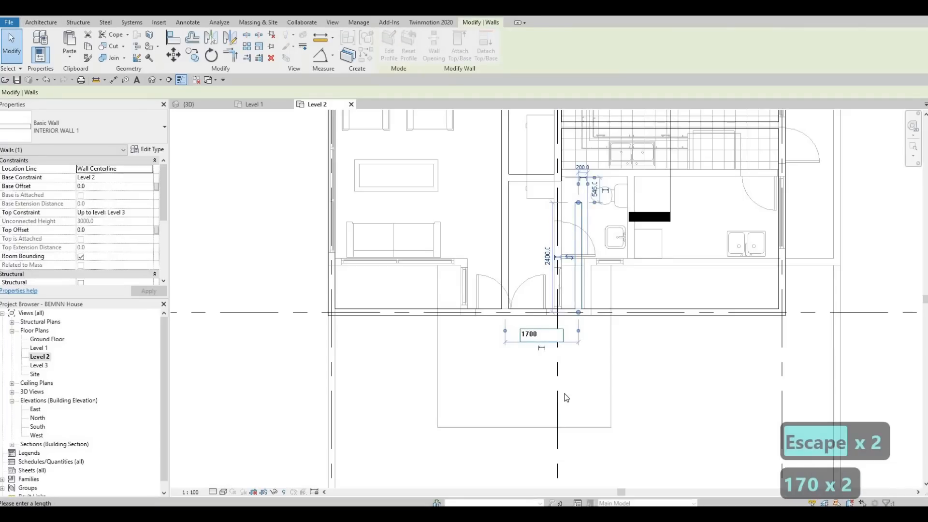
pyautogui.press('Return')
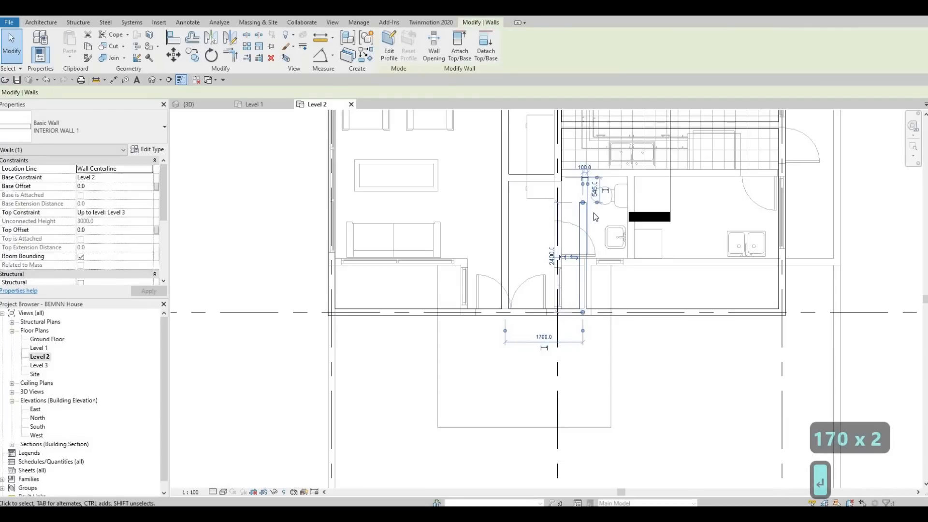
pyautogui.press('Escape')
pyautogui.press('Escape')
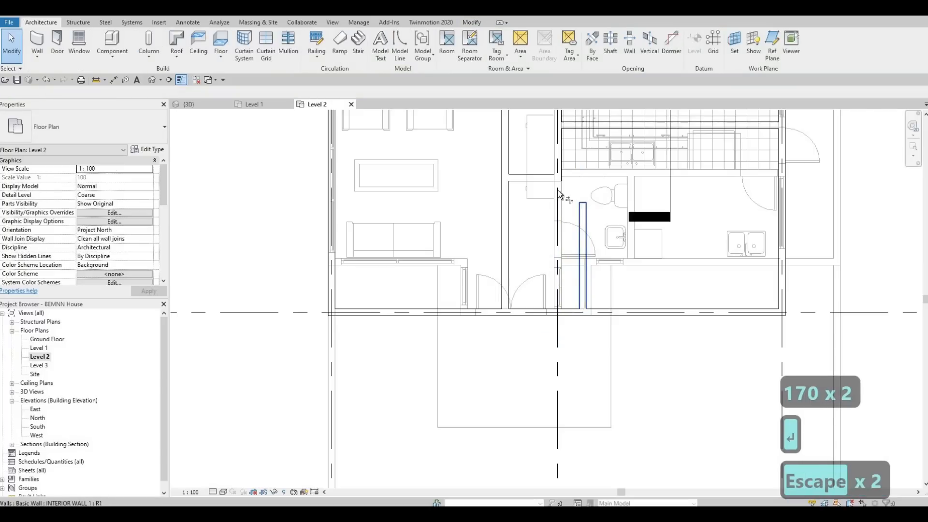
# Trim the short horizontal partition and the new vertical wall together into a corner to enclose the small room
pyautogui.press('t')
pyautogui.press('r')
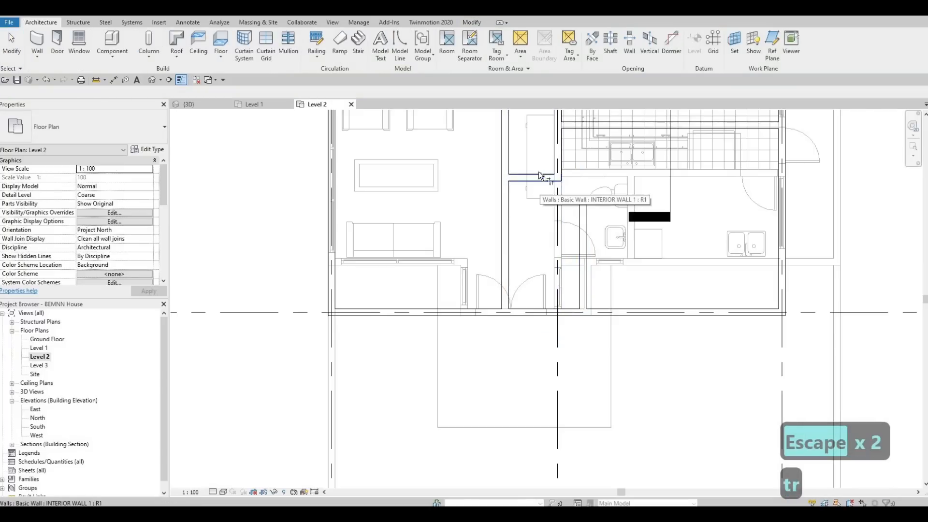
pyautogui.click(537, 183)
pyautogui.click(583, 232)
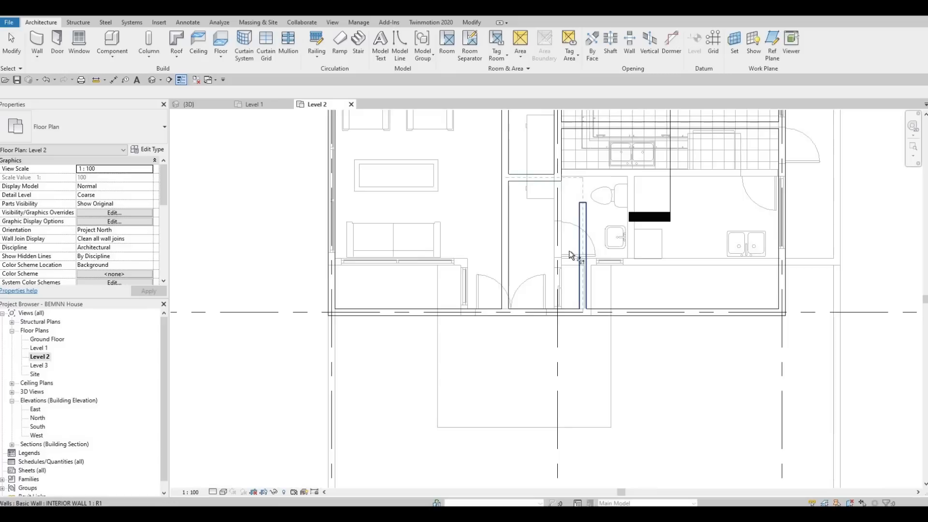
pyautogui.press('Escape')
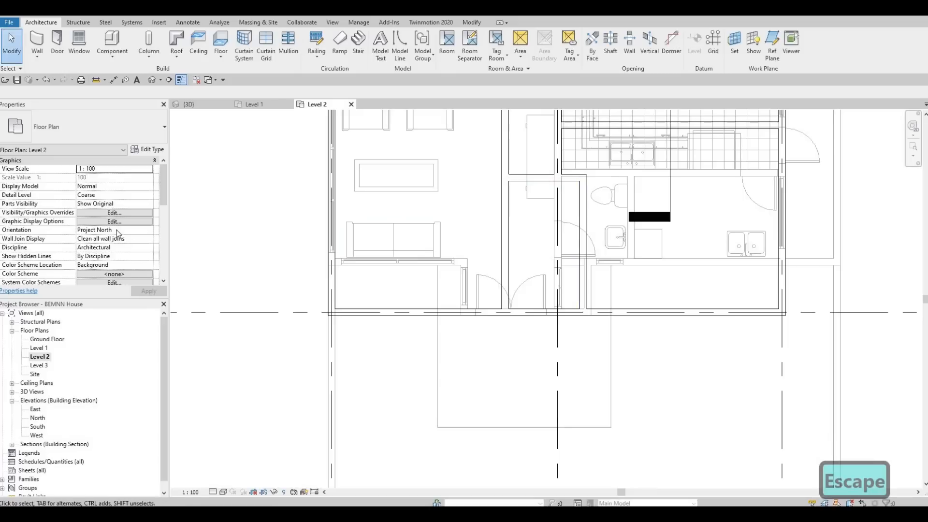
# Set the Level 2 floor plan's underlay base level to None
pyautogui.scroll(-3, 117, 237)
pyautogui.click(139, 240)
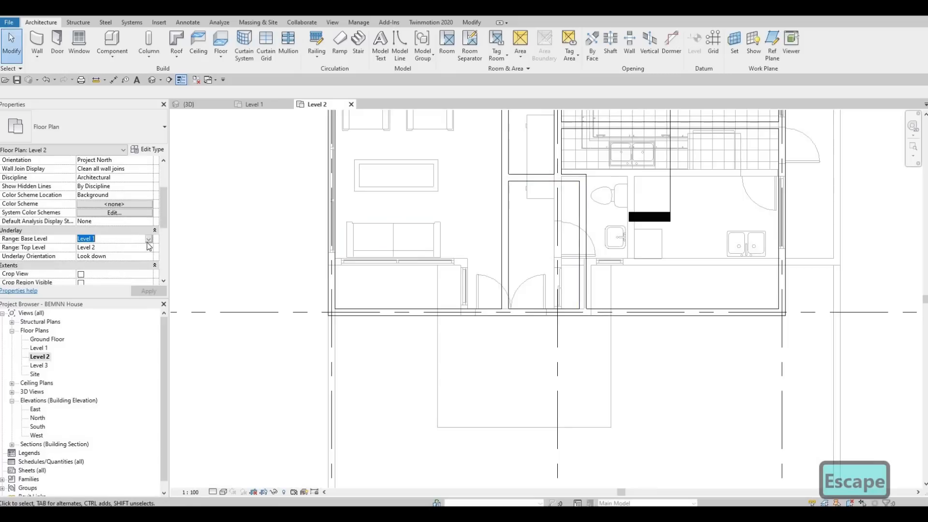
pyautogui.click(149, 239)
pyautogui.click(85, 247)
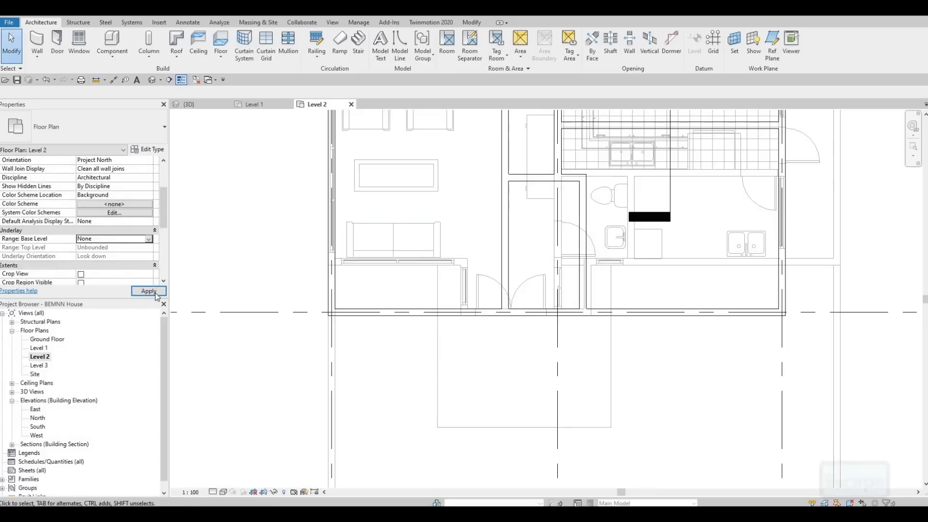
pyautogui.scroll(-2, 483, 280)
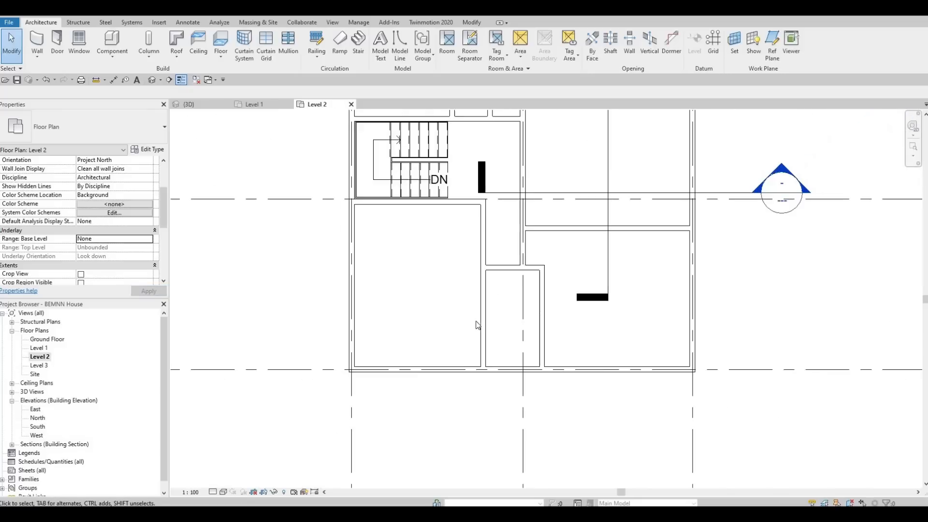
pyautogui.press('Escape')
# Examine the Level 2 wall layout from the lower rooms past the stairs to the uppermost room
pyautogui.scroll(-1, 467, 376)
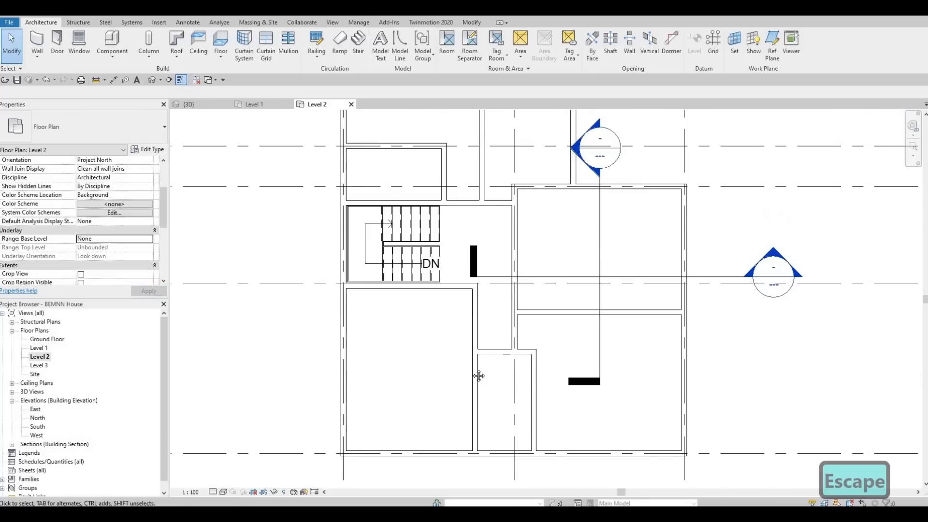
pyautogui.scroll(1, 527, 327)
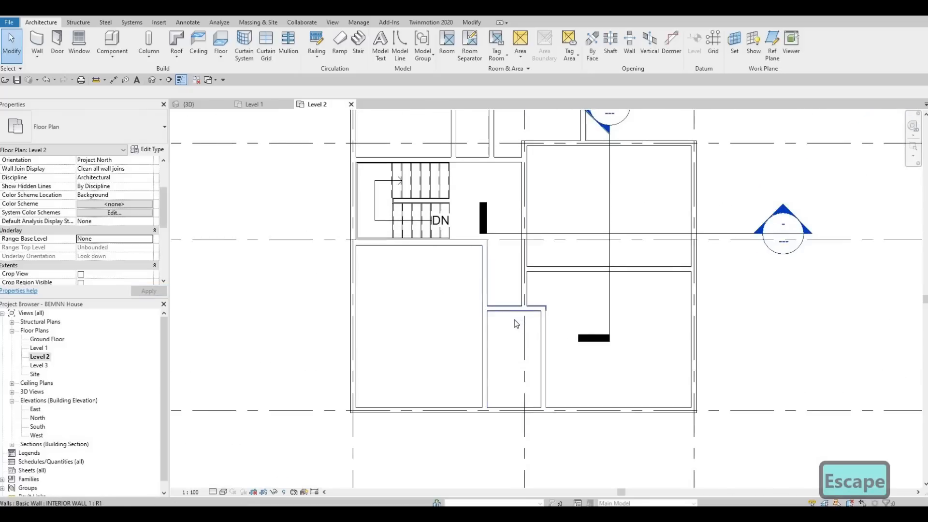
pyautogui.moveTo(517, 240); pyautogui.dragTo(518, 255, button='middle')
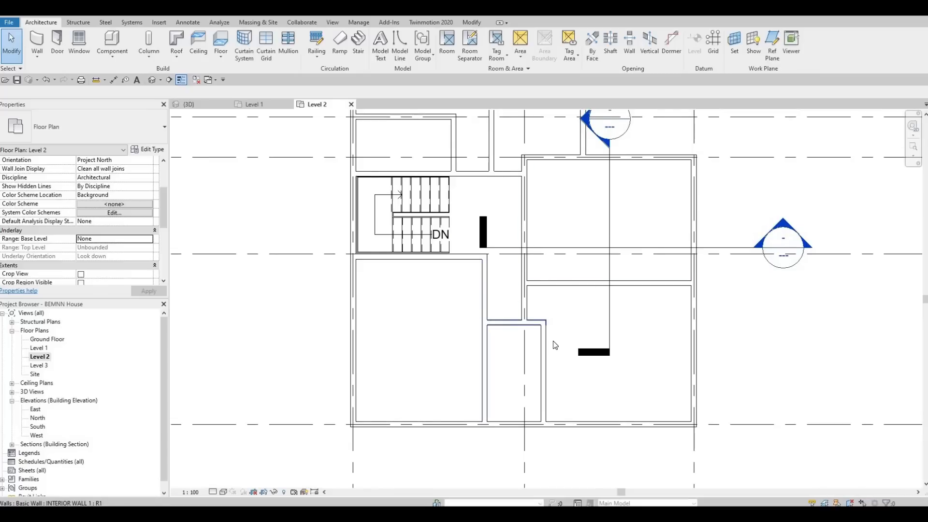
pyautogui.moveTo(578, 281); pyautogui.dragTo(578, 356, button='middle')
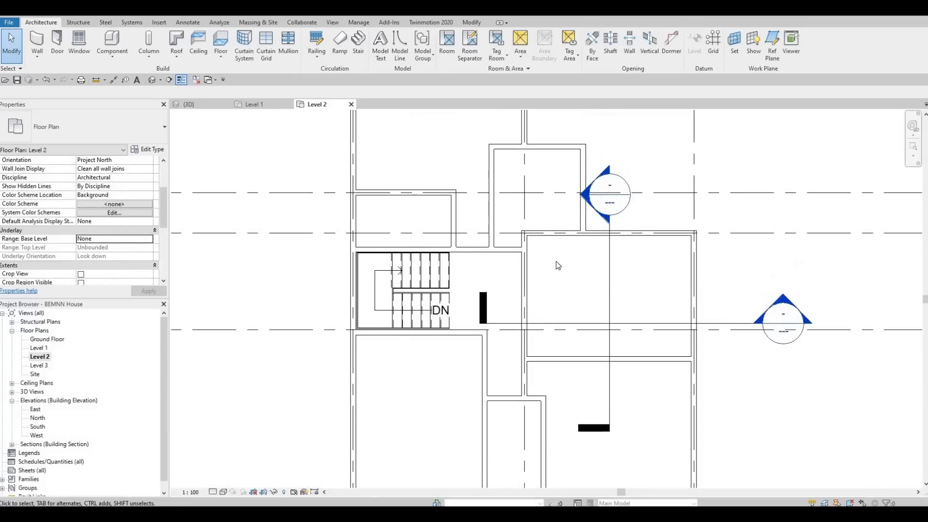
pyautogui.moveTo(556, 189); pyautogui.dragTo(554, 258, button='middle')
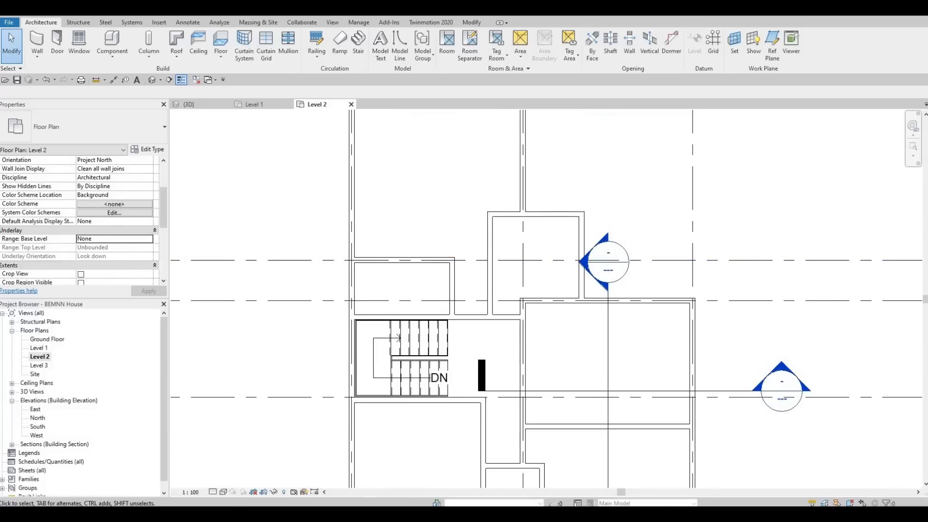
pyautogui.scroll(-1, 429, 287)
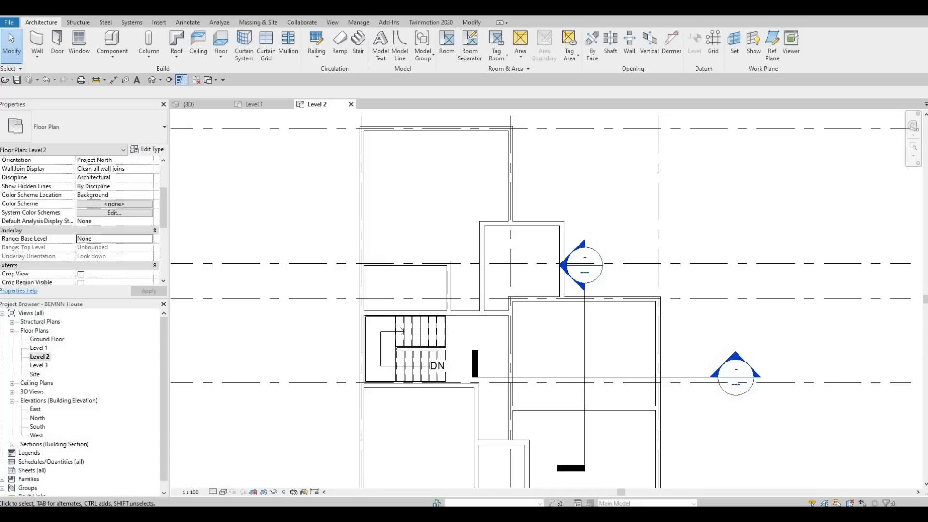
pyautogui.scroll(1, 406, 186)
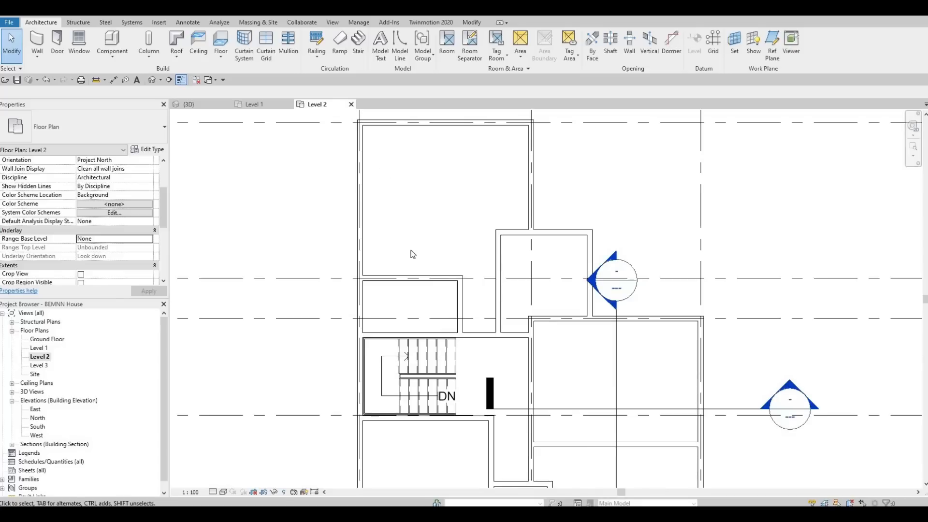
pyautogui.press('Escape')
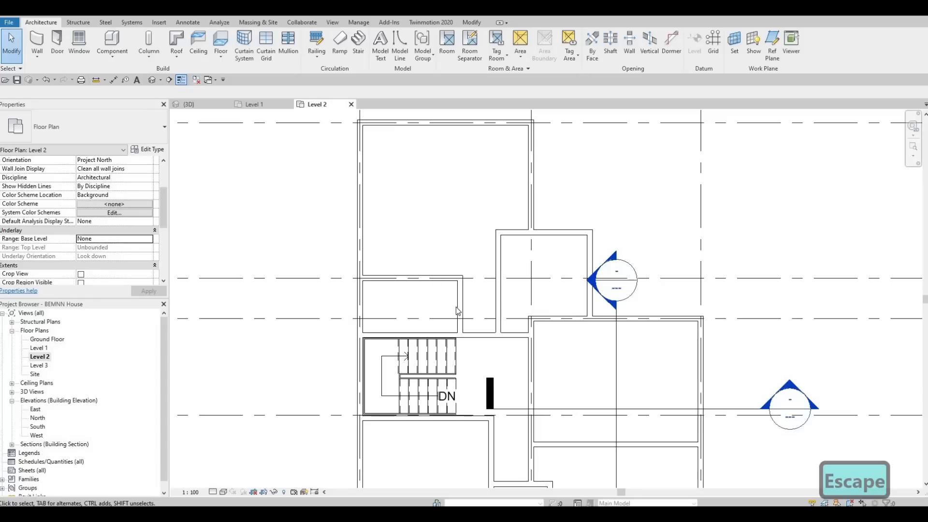
# Extend the vertical interior wall above the stairs to about 2977 mm, level with the projecting room's upper wall, and deselect it
pyautogui.click(461, 288)
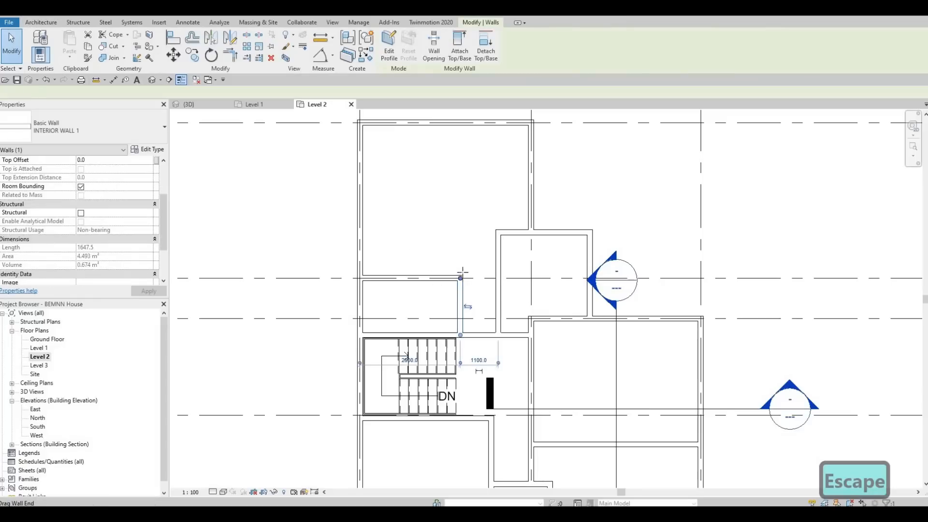
pyautogui.moveTo(463, 237); pyautogui.dragTo(460, 233)
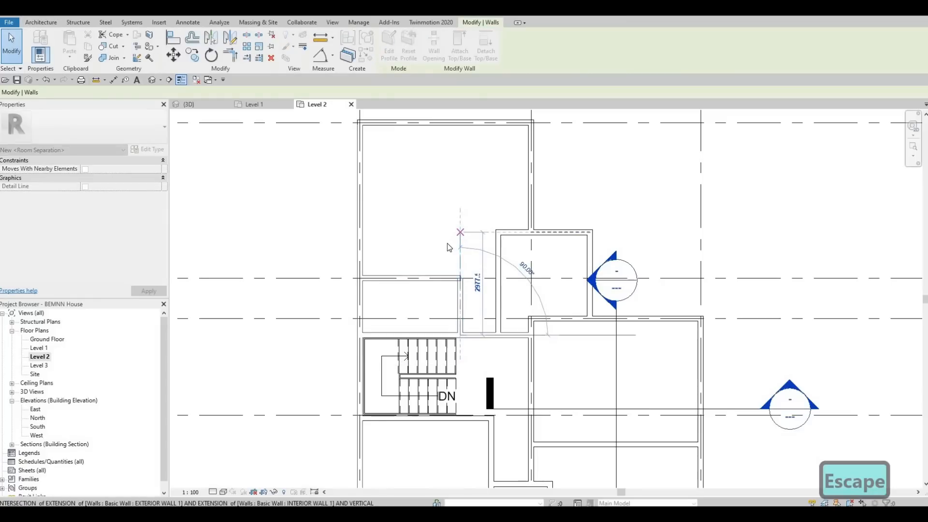
pyautogui.press('Escape')
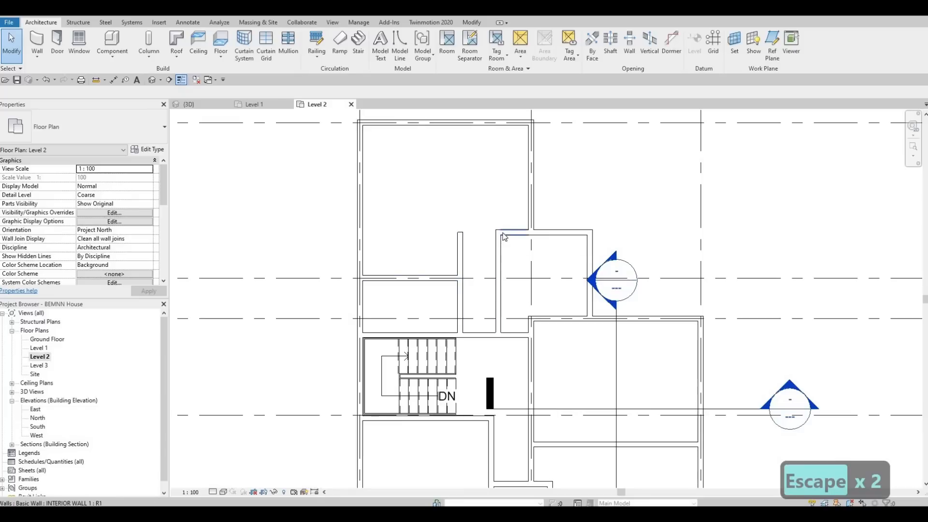
# Draw a matching horizontal interior wall from the extended wall's upper end to the exterior wall on the stair side
pyautogui.click(460, 255)
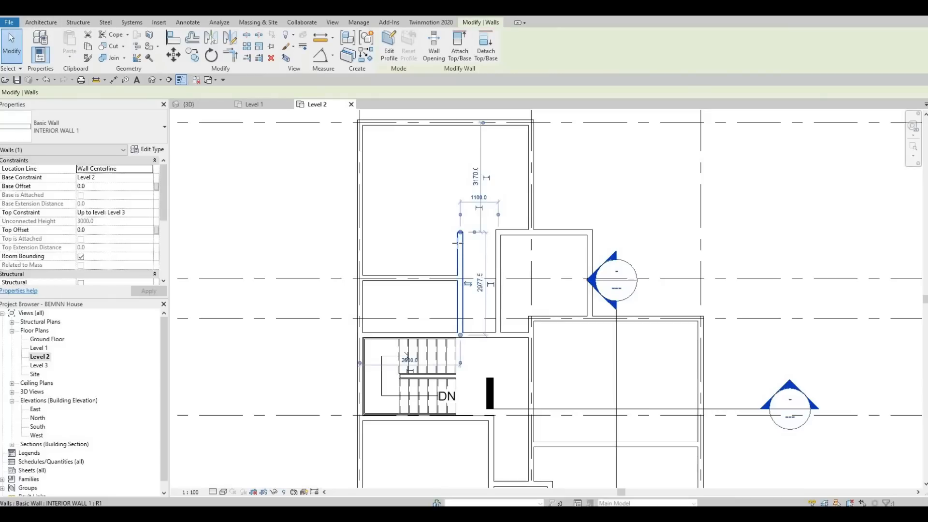
pyautogui.press('c')
pyautogui.press('s')
pyautogui.click(460, 234)
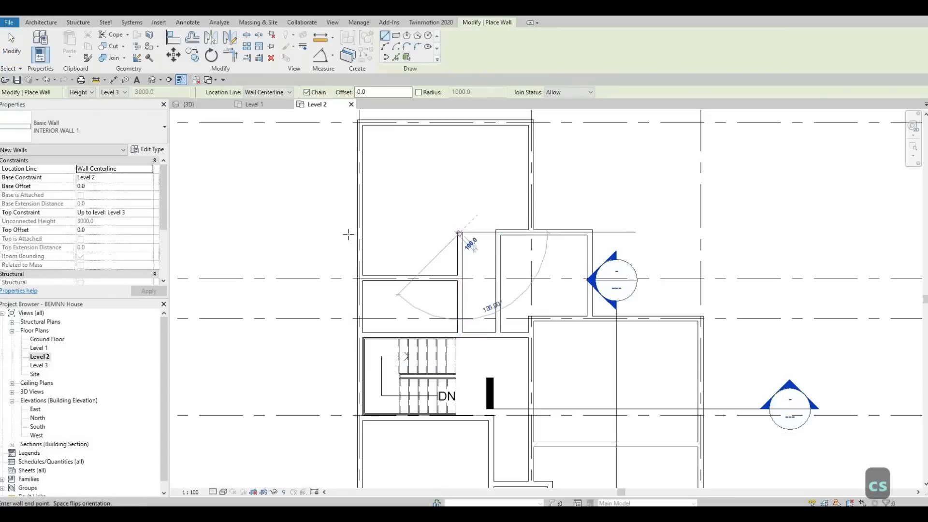
pyautogui.press('Escape')
pyautogui.press('Escape')
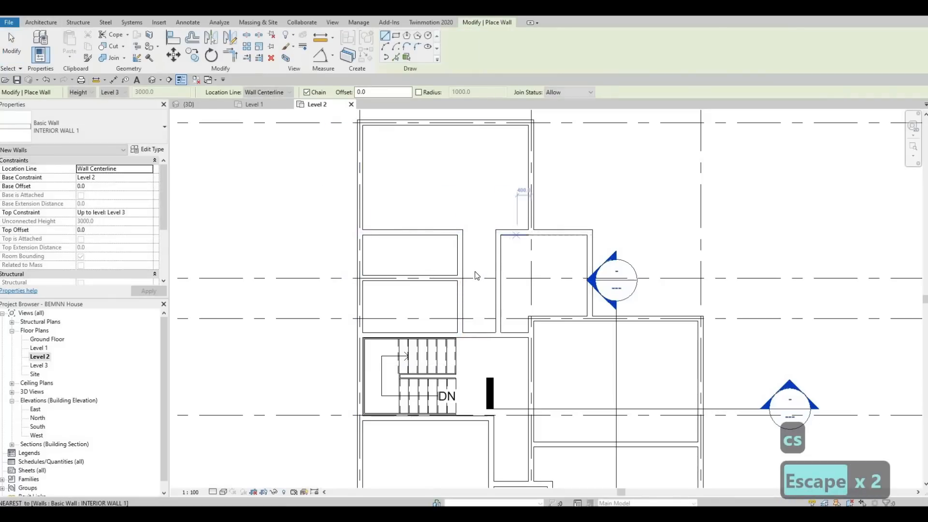
pyautogui.press('a')
pyautogui.press('l')
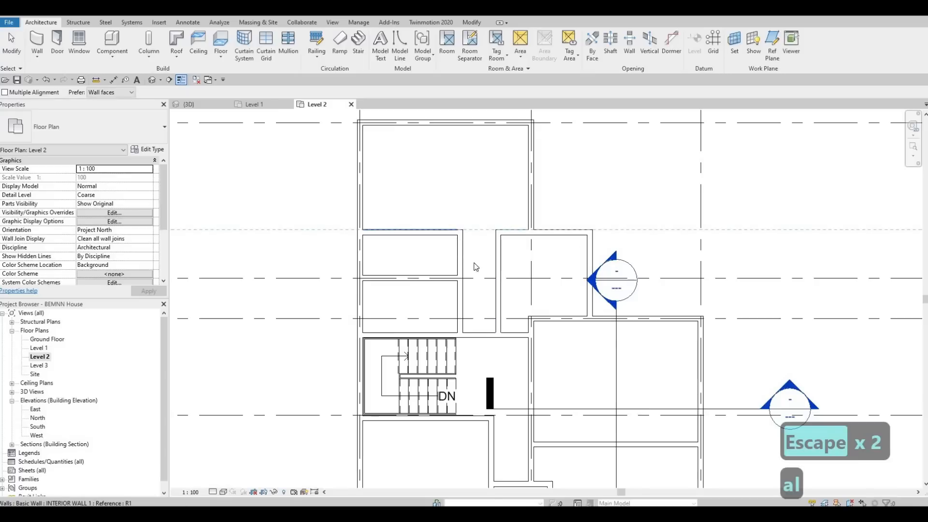
pyautogui.press('Escape')
pyautogui.press('Escape')
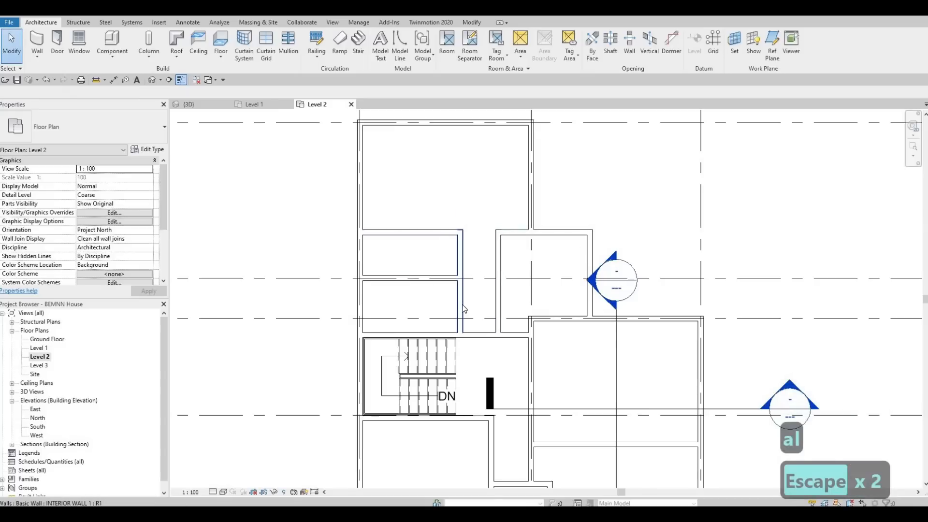
pyautogui.moveTo(483, 320); pyautogui.dragTo(514, 292, button='middle')
pyautogui.moveTo(539, 352); pyautogui.dragTo(526, 257, button='middle')
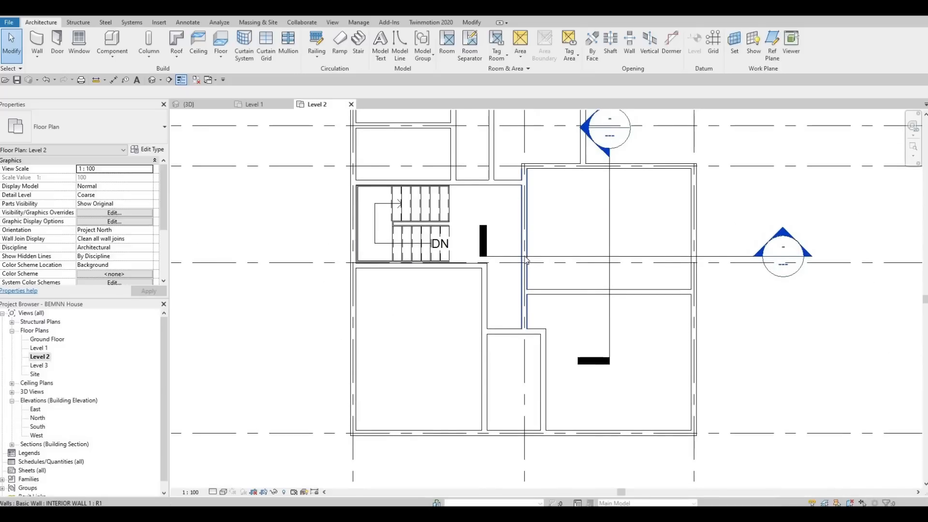
pyautogui.click(504, 332)
pyautogui.click(573, 380)
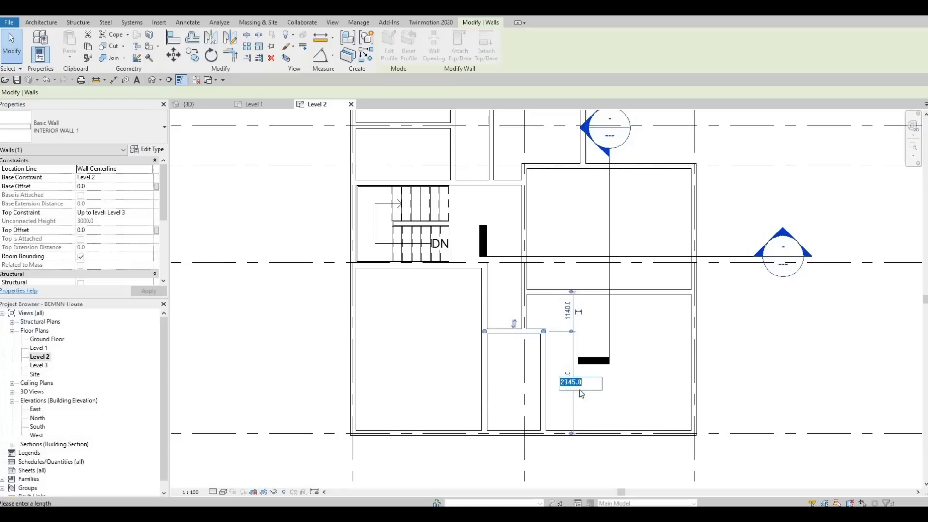
pyautogui.moveTo(551, 277); pyautogui.dragTo(547, 366, button='middle')
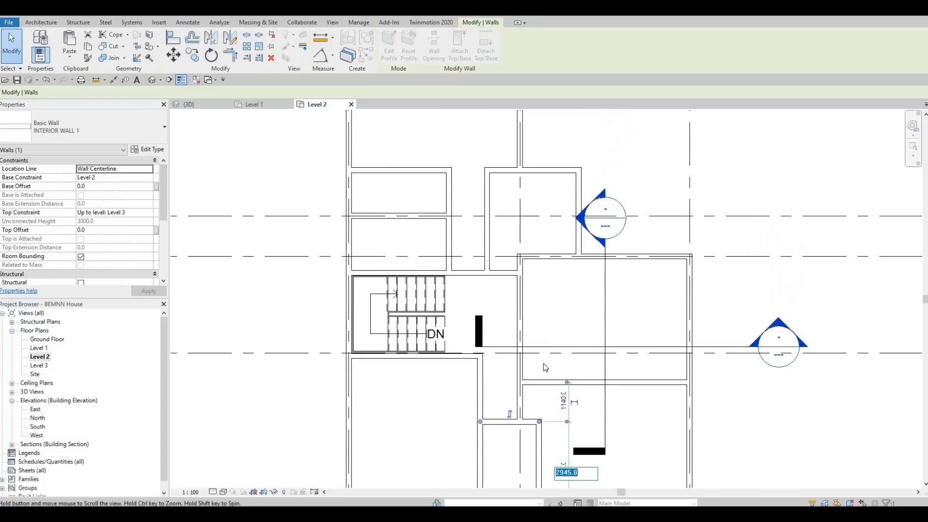
pyautogui.moveTo(521, 438); pyautogui.dragTo(528, 330, button='middle')
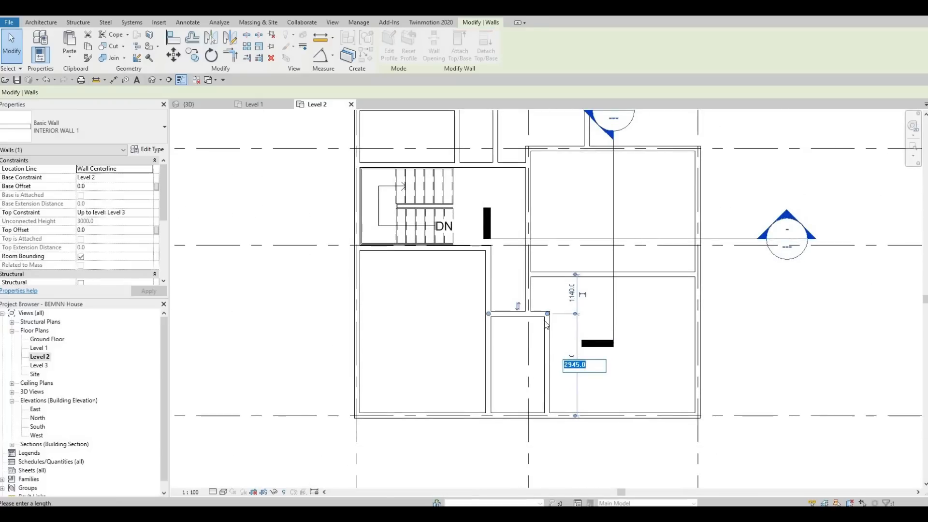
pyautogui.press('Escape')
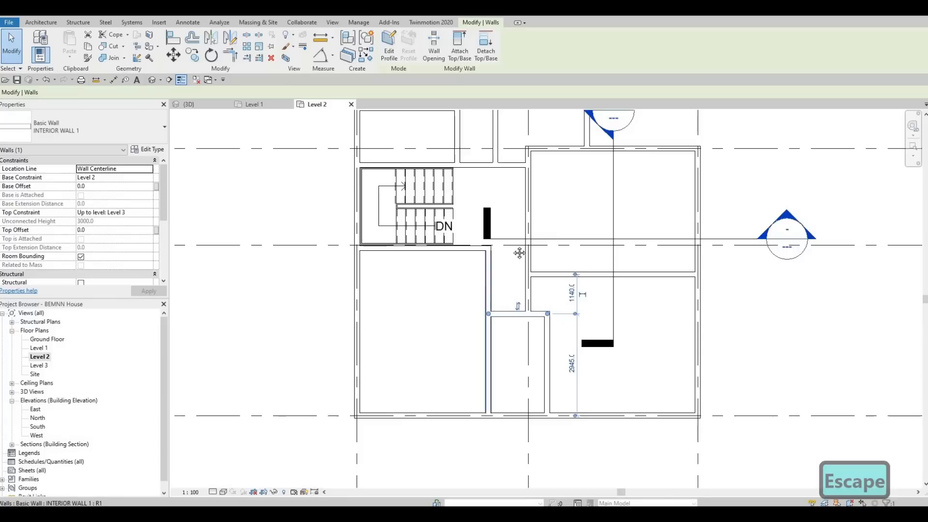
pyautogui.moveTo(541, 190); pyautogui.dragTo(531, 332, button='middle')
pyautogui.moveTo(558, 240); pyautogui.dragTo(556, 256, button='middle')
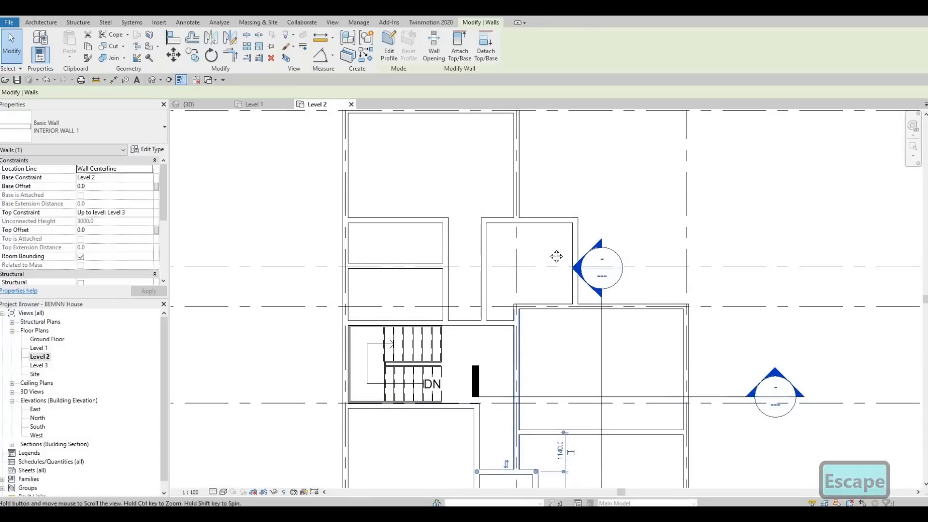
pyautogui.moveTo(526, 376); pyautogui.dragTo(542, 289, button='middle')
pyautogui.press('Escape')
pyautogui.press('Escape')
# Review the whole Level 2 wall layout, from the rooms around the stairs out to grids A through E
pyautogui.moveTo(584, 191); pyautogui.dragTo(618, 100, button='middle')
pyautogui.scroll(-1, 561, 283)
pyautogui.moveTo(592, 222); pyautogui.dragTo(564, 313, button='middle')
pyautogui.moveTo(569, 274); pyautogui.dragTo(559, 295, button='middle')
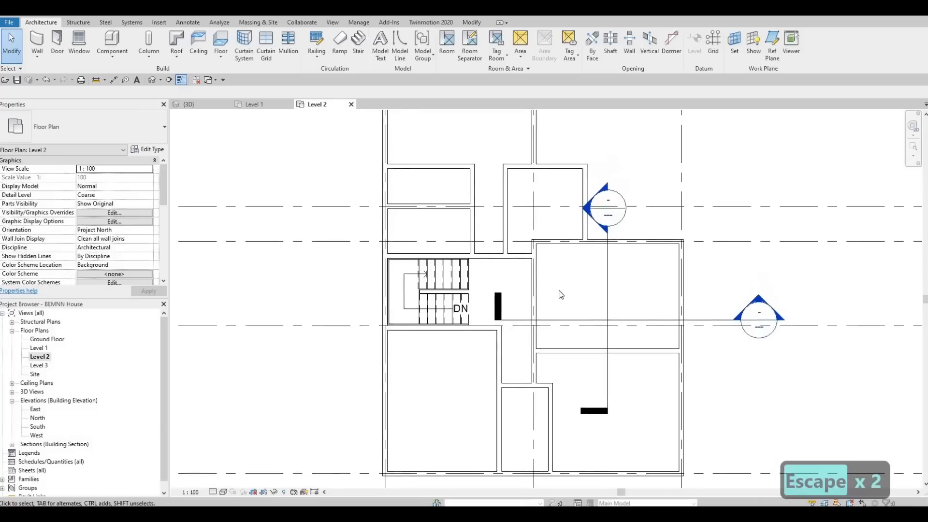
pyautogui.scroll(-1, 560, 293)
pyautogui.scroll(-1, 487, 377)
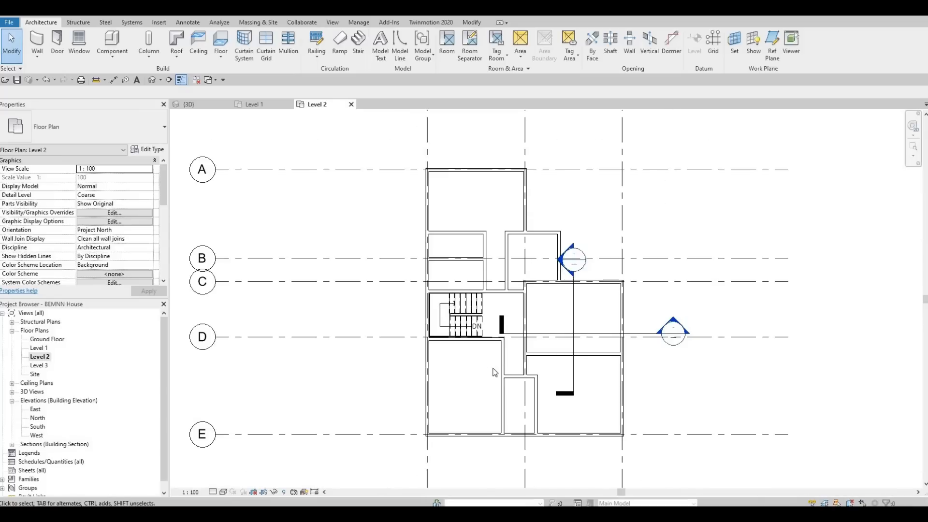
pyautogui.moveTo(506, 377); pyautogui.dragTo(449, 330, button='middle')
pyautogui.scroll(1, 467, 208)
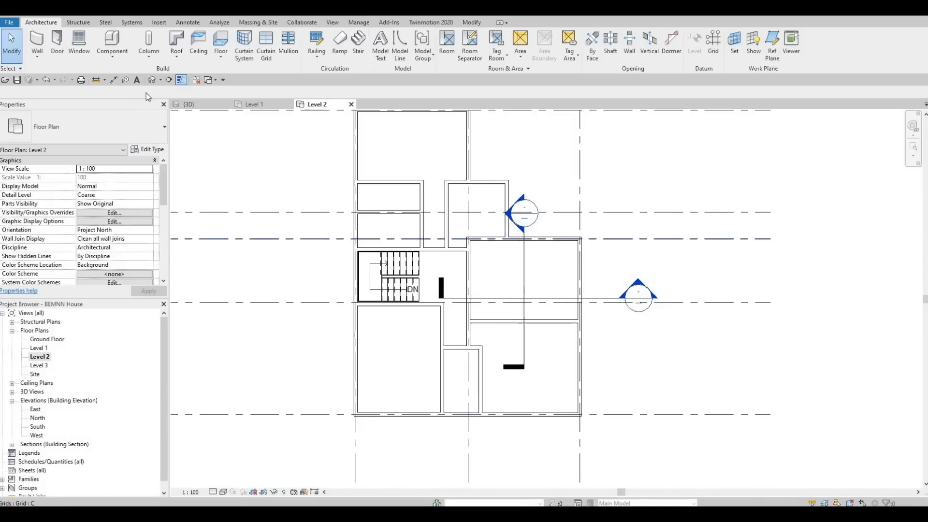
# Start placing doors with the M_Door-Interior-Single-5_Panel_Vert-Wood 700 x 2000mm type
pyautogui.click(57, 42)
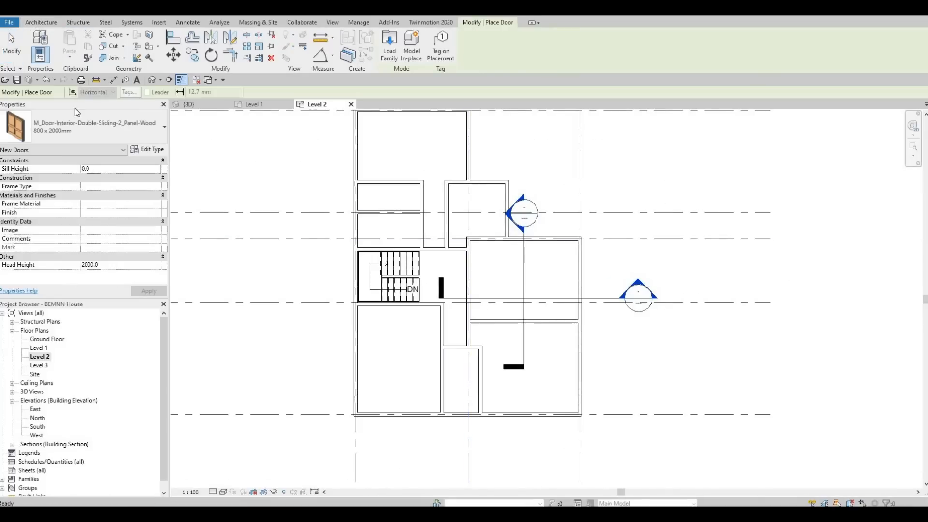
pyautogui.click(129, 135)
pyautogui.scroll(-2, 83, 261)
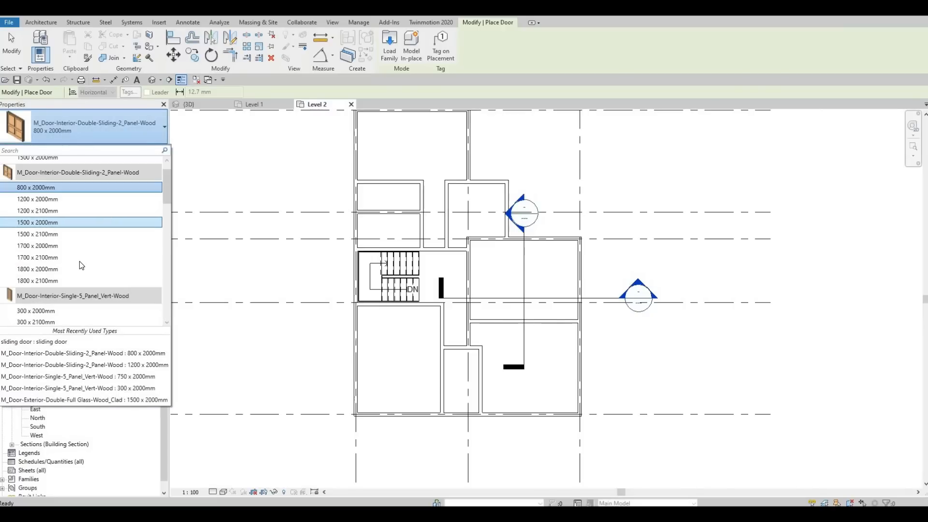
pyautogui.scroll(-3, 101, 263)
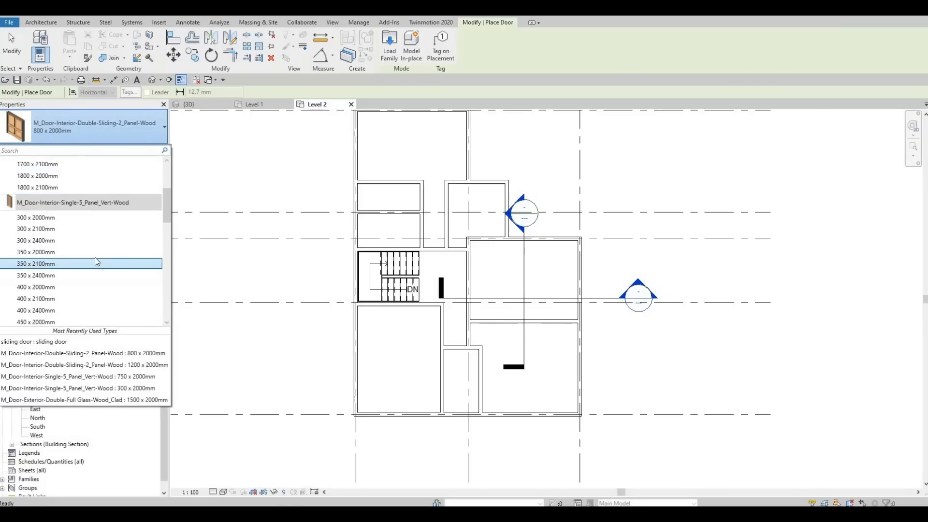
pyautogui.scroll(-2, 90, 263)
pyautogui.scroll(-5, 72, 281)
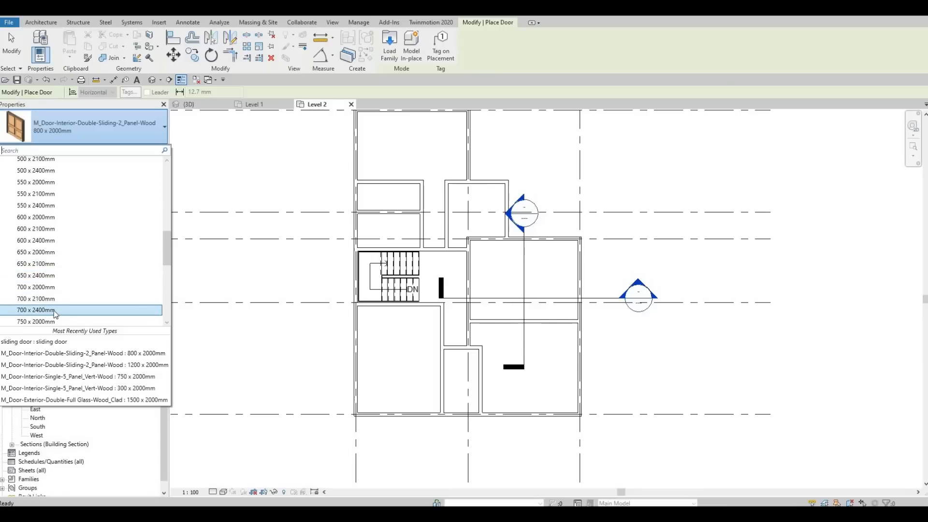
pyautogui.click(48, 287)
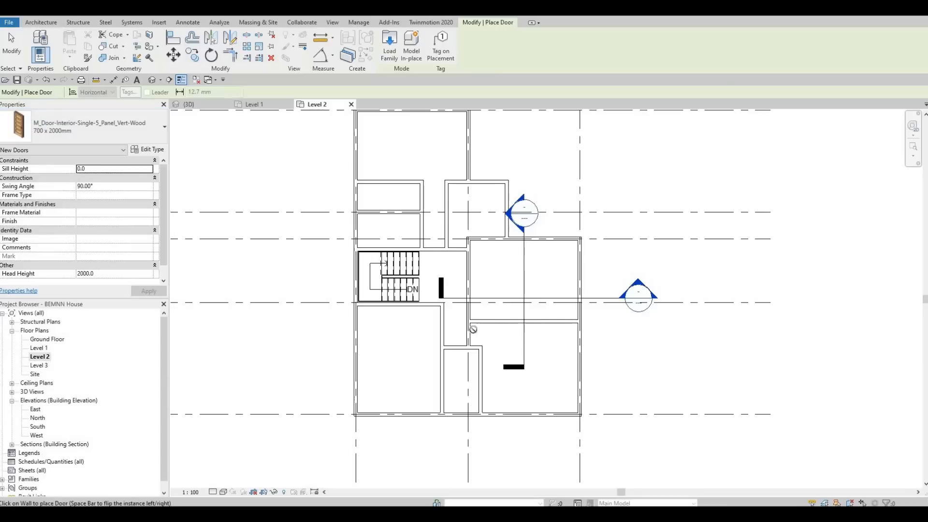
# Place a door into the lower-right room, 500 mm below its upper partition, and one centred in the short wall closing the hallway
pyautogui.scroll(4, 468, 338)
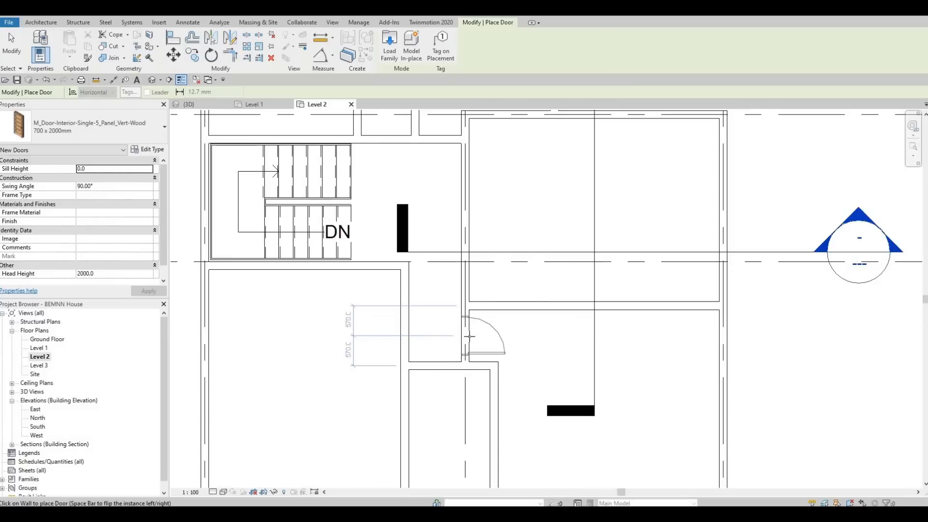
pyautogui.scroll(3, 471, 334)
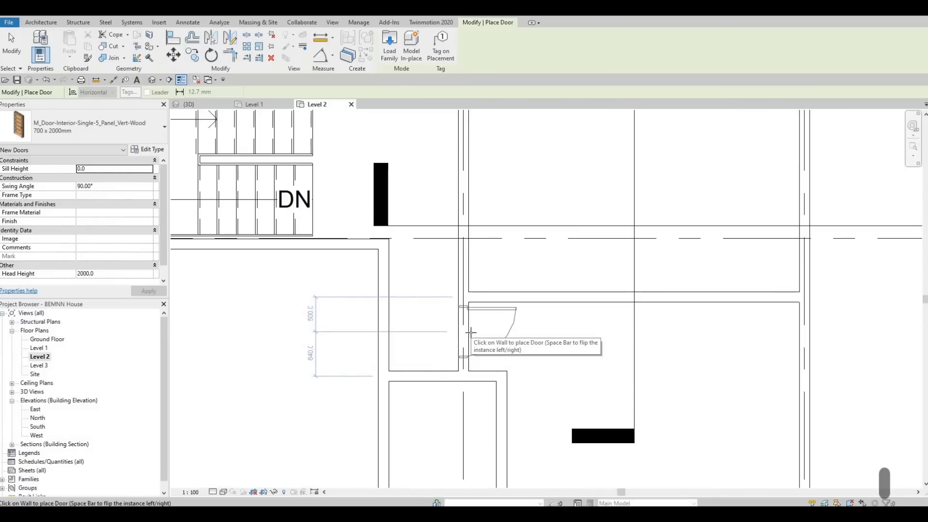
pyautogui.click(464, 352)
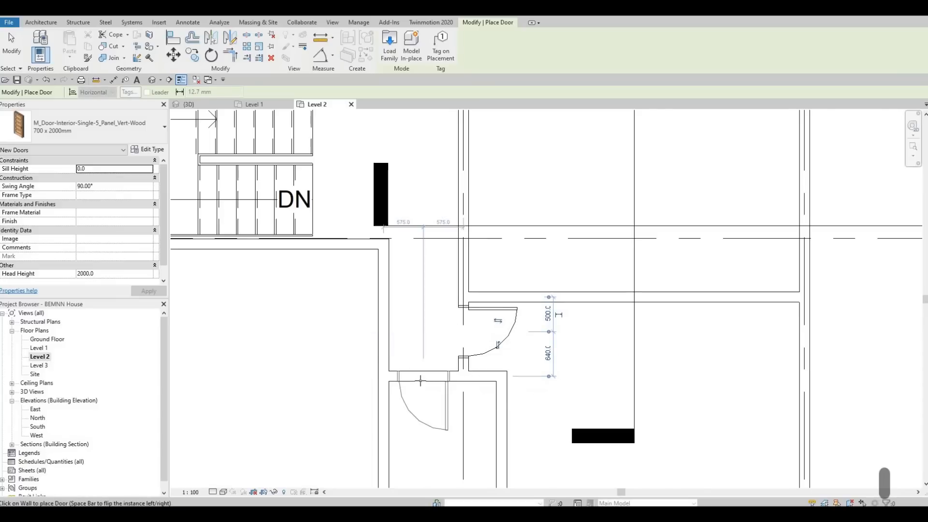
pyautogui.click(385, 378)
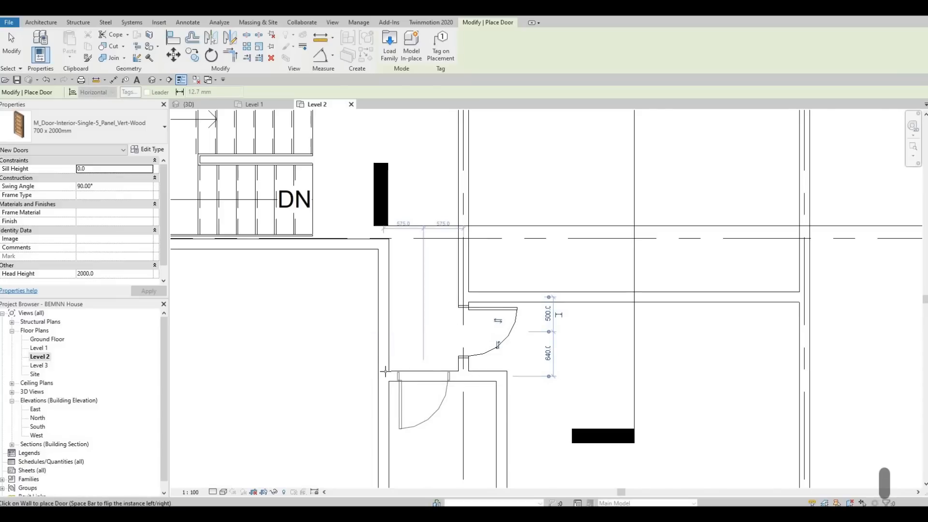
# Place a door from the hallway into the lower-left room and one into the large room opposite the stairs, 500 mm from its lower partition
pyautogui.scroll(-3, 386, 378)
pyautogui.scroll(1, 384, 372)
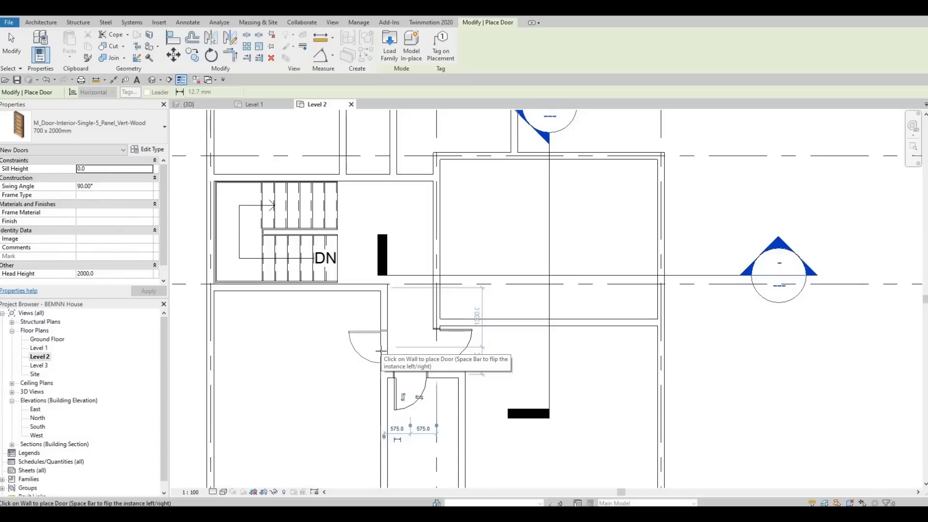
pyautogui.press('Escape')
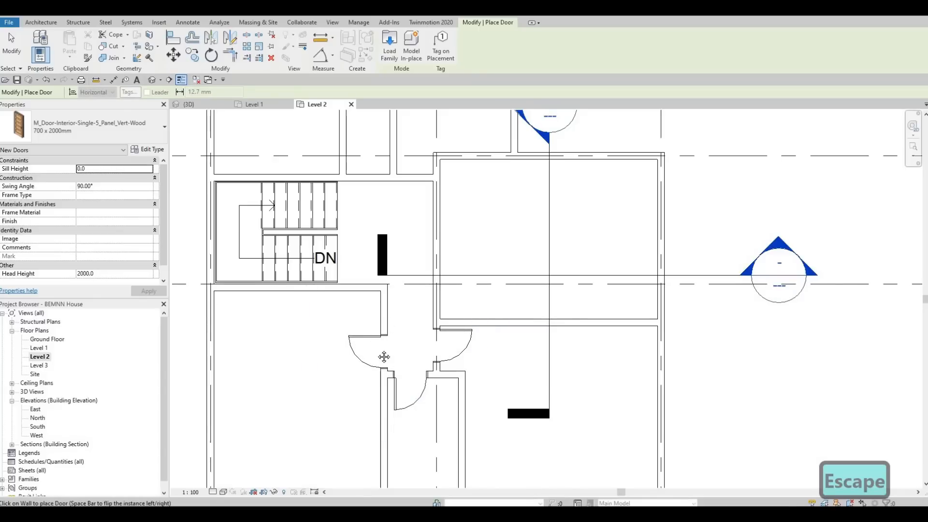
pyautogui.scroll(-3, 424, 330)
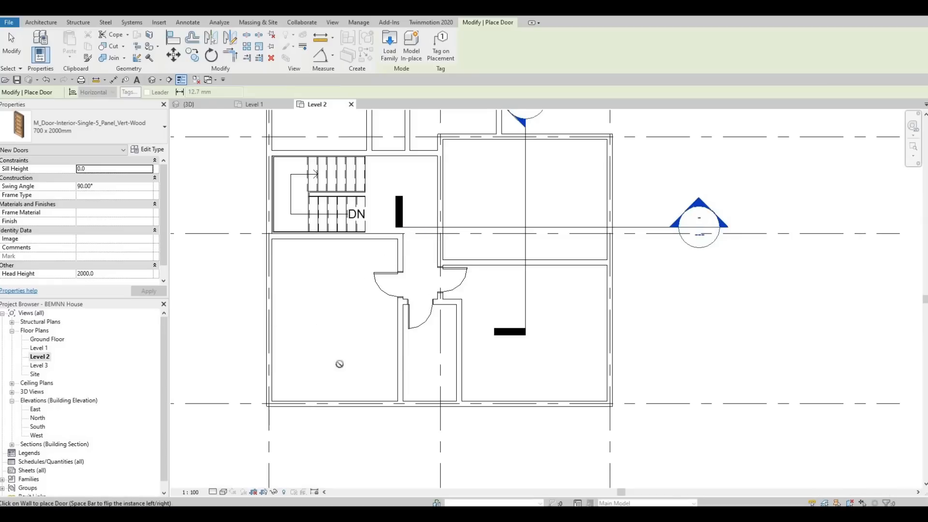
pyautogui.moveTo(460, 344); pyautogui.dragTo(445, 443, button='middle')
pyautogui.scroll(2, 462, 343)
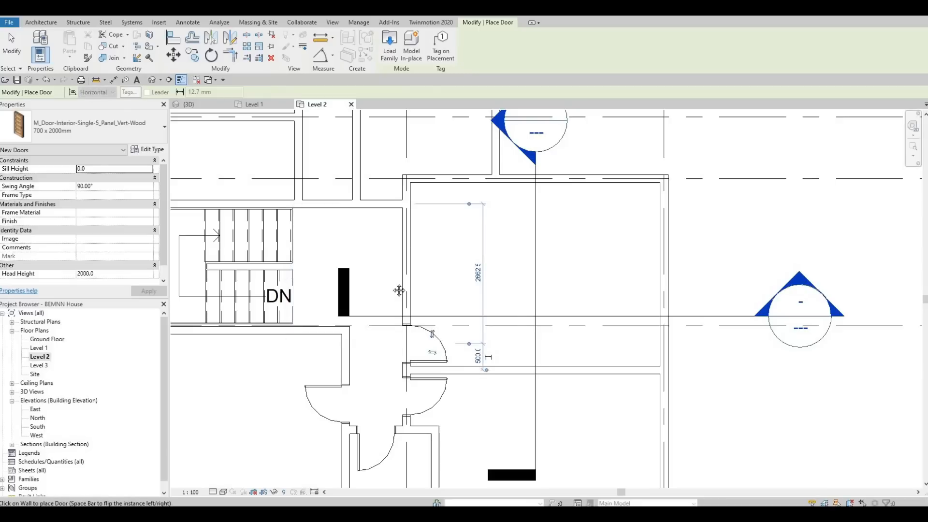
# Place a door centred in the wall into the projecting room and another, hinged beside it, across the adjacent corridor entrance by the stairs
pyautogui.moveTo(407, 219); pyautogui.dragTo(361, 318, button='middle')
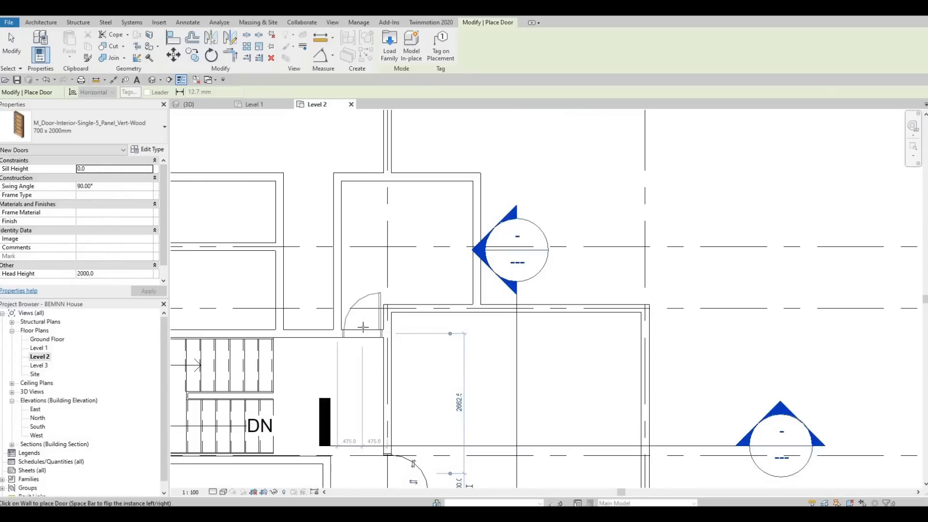
pyautogui.scroll(2, 363, 328)
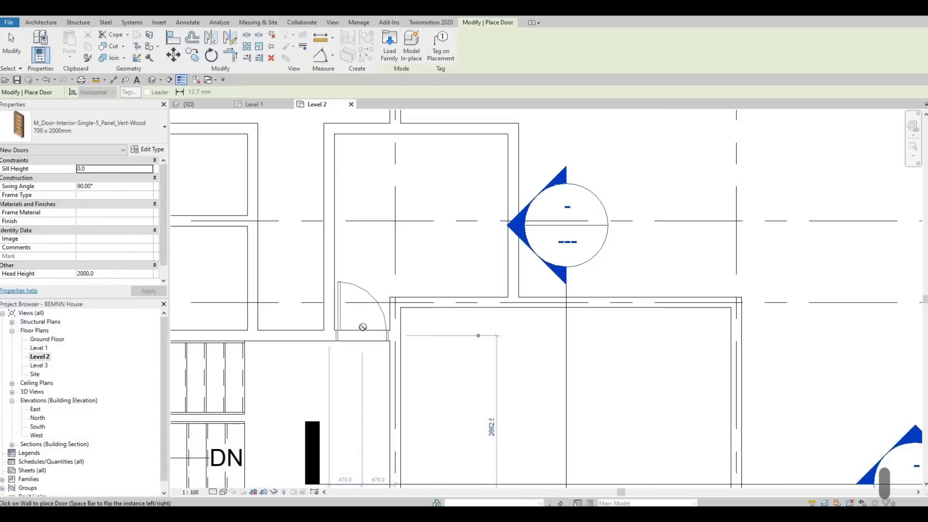
pyautogui.scroll(1, 363, 327)
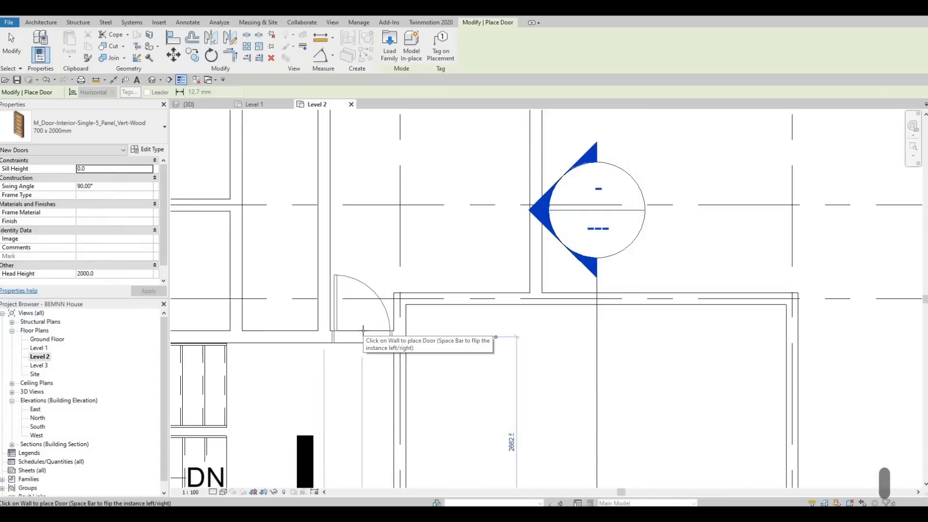
pyautogui.click(363, 330)
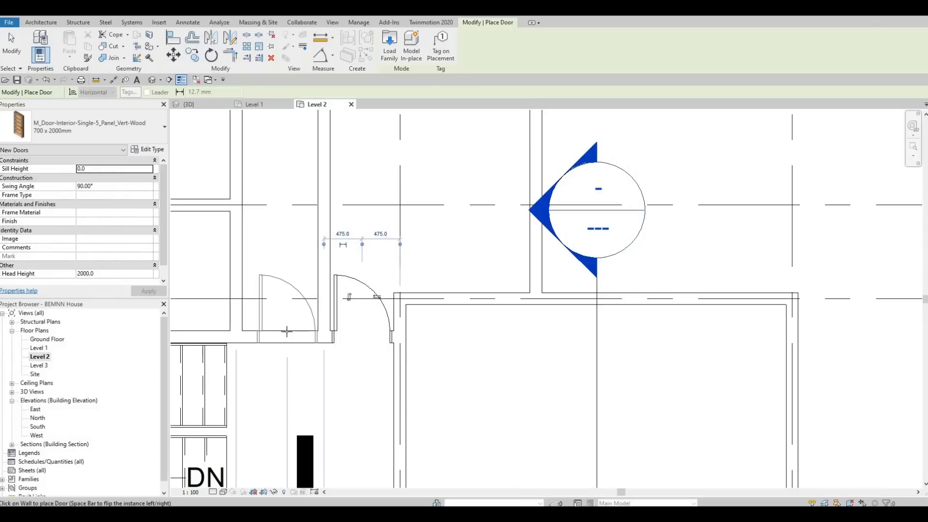
pyautogui.press('space')
pyautogui.press('space')
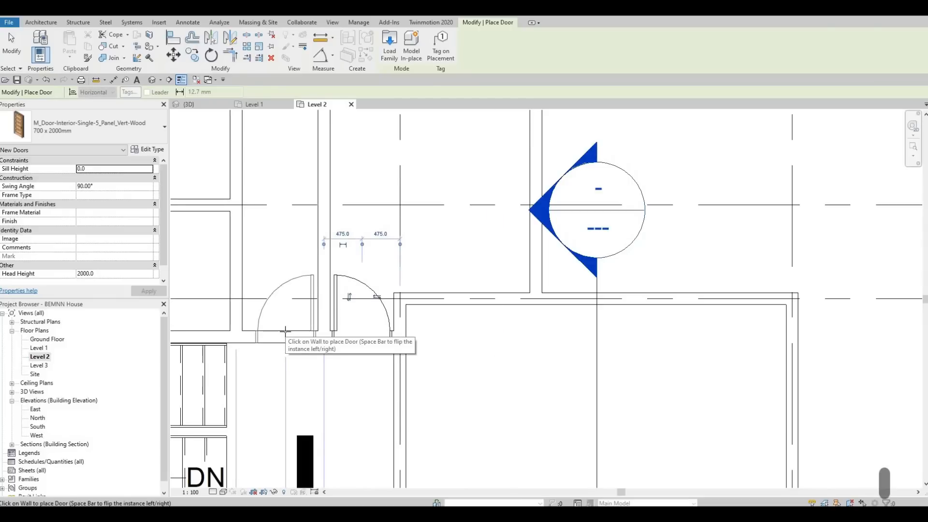
pyautogui.scroll(-2, 286, 338)
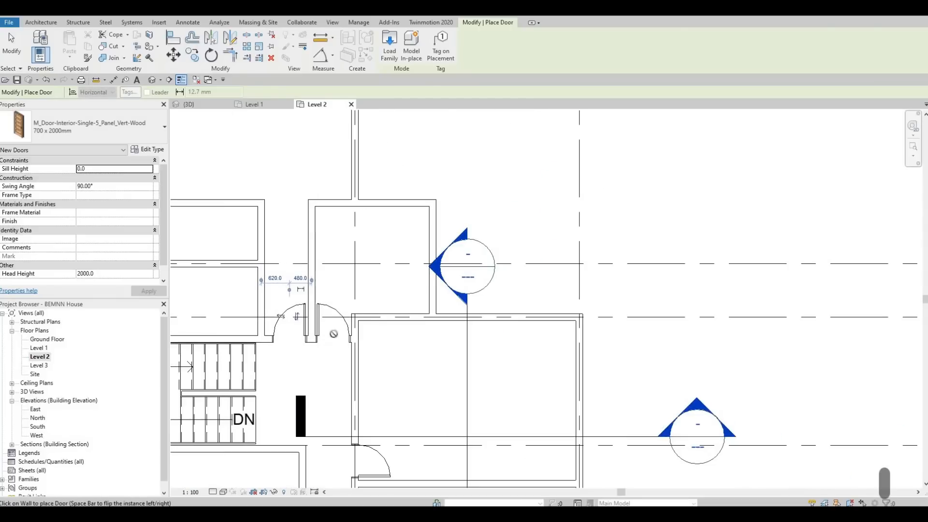
# Place a door in the corridor wall of the upper small room above the stairs, swinging into the room, and finish door placement
pyautogui.moveTo(269, 257); pyautogui.dragTo(582, 241, button='middle')
pyautogui.scroll(1, 582, 244)
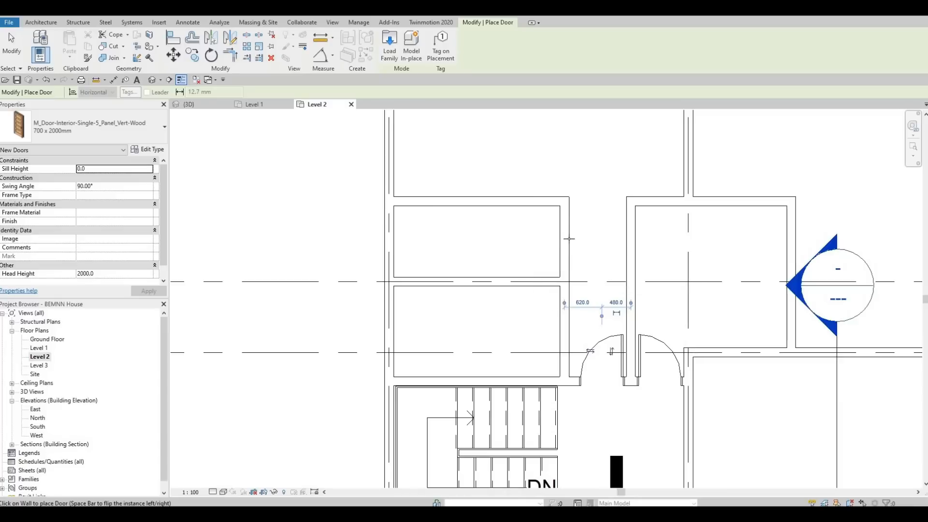
pyautogui.click(569, 241)
pyautogui.moveTo(574, 245); pyautogui.dragTo(549, 414, button='middle')
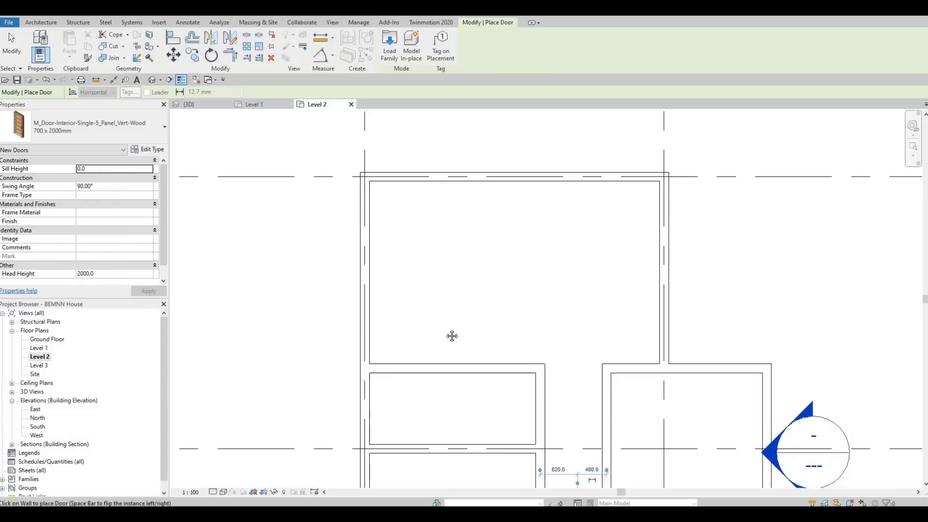
pyautogui.moveTo(479, 353); pyautogui.dragTo(526, 253, button='middle')
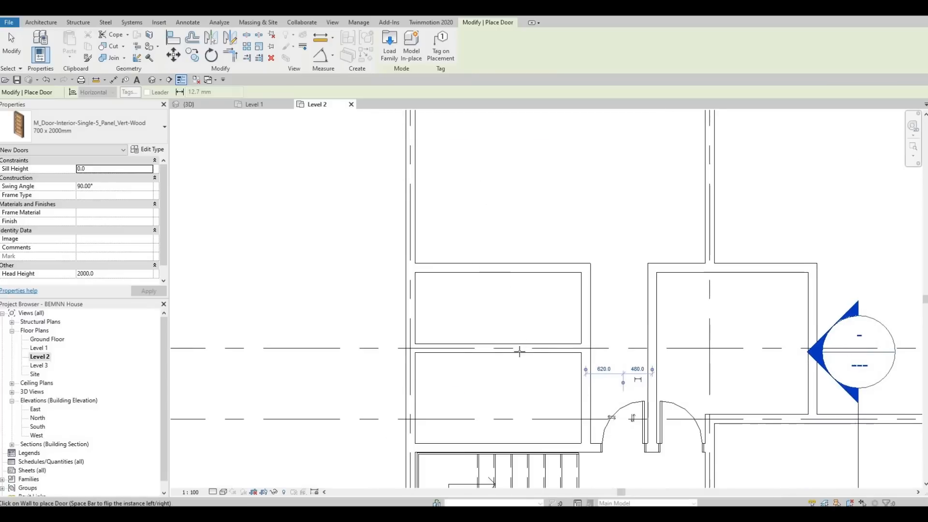
pyautogui.moveTo(519, 352); pyautogui.dragTo(520, 175, button='middle')
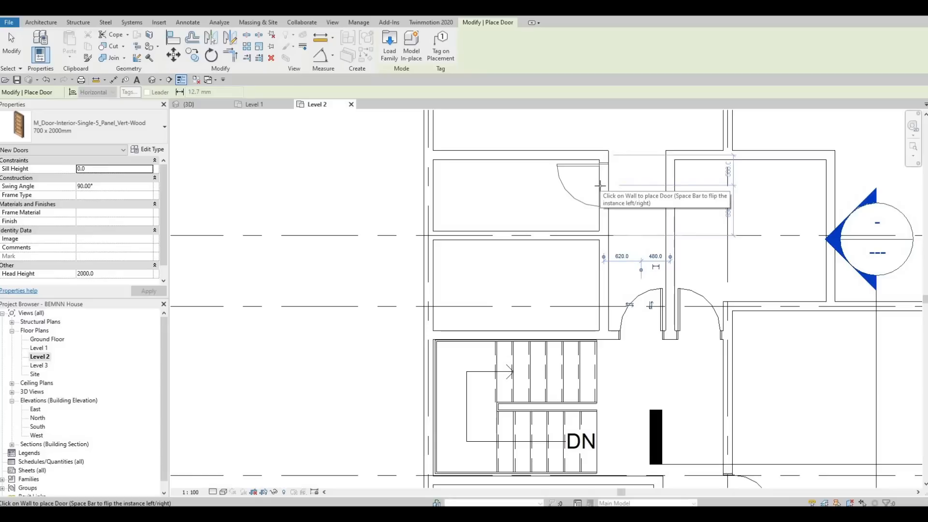
pyautogui.moveTo(599, 186); pyautogui.dragTo(589, 331, button='middle')
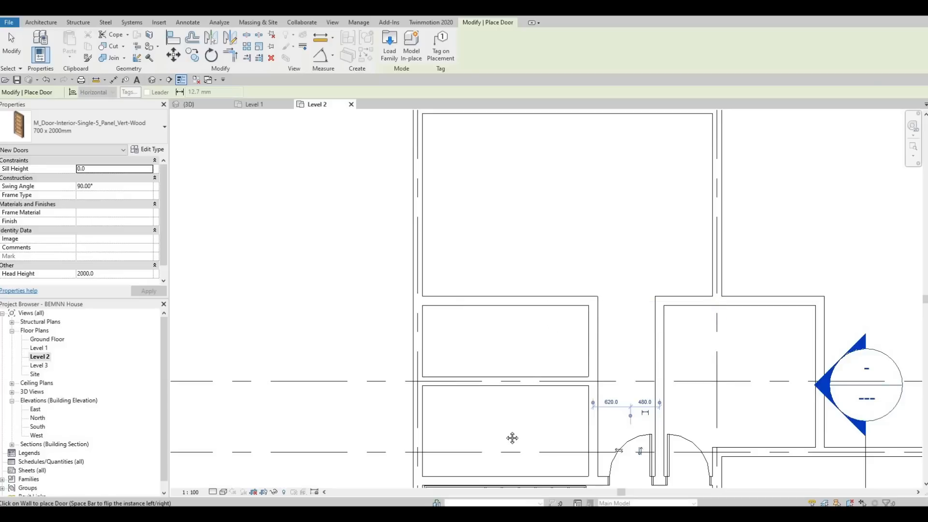
pyautogui.moveTo(512, 438); pyautogui.dragTo(527, 273, button='middle')
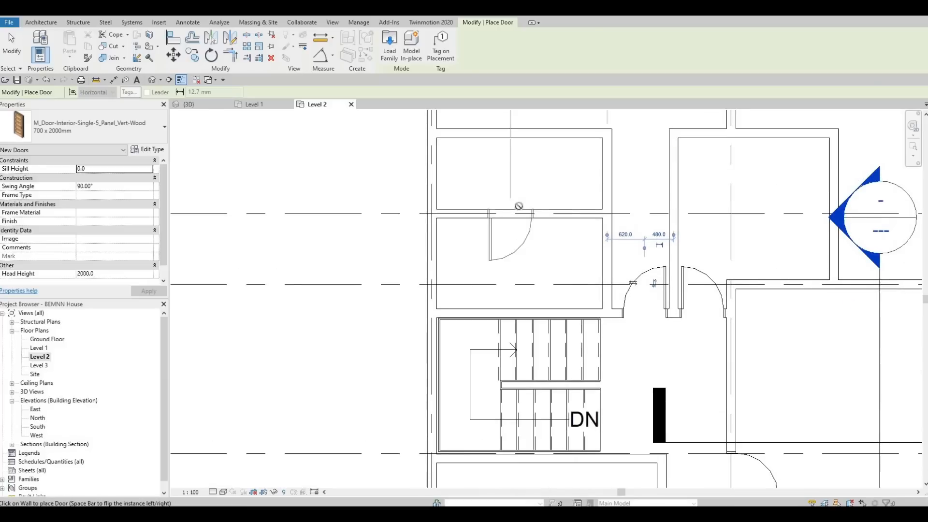
pyautogui.moveTo(564, 230); pyautogui.dragTo(560, 298, button='middle')
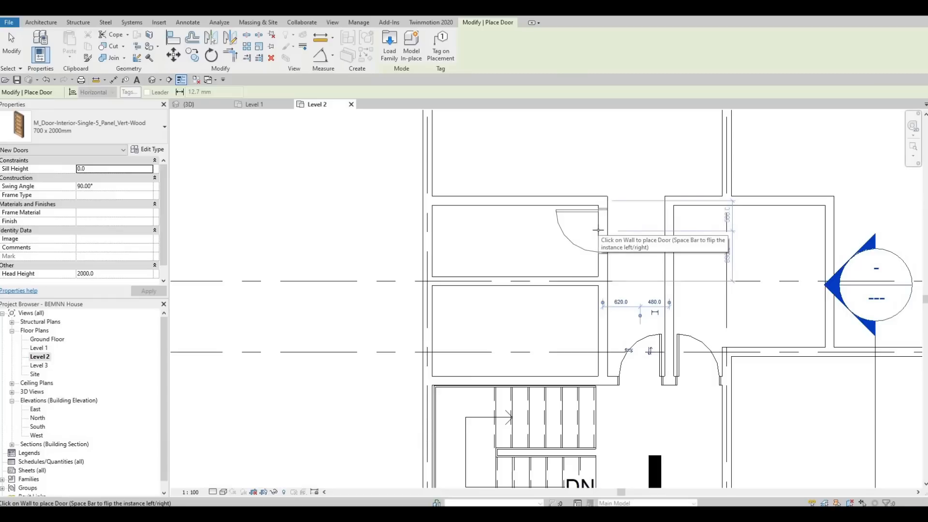
pyautogui.click(598, 230)
pyautogui.press('Escape')
pyautogui.press('Escape')
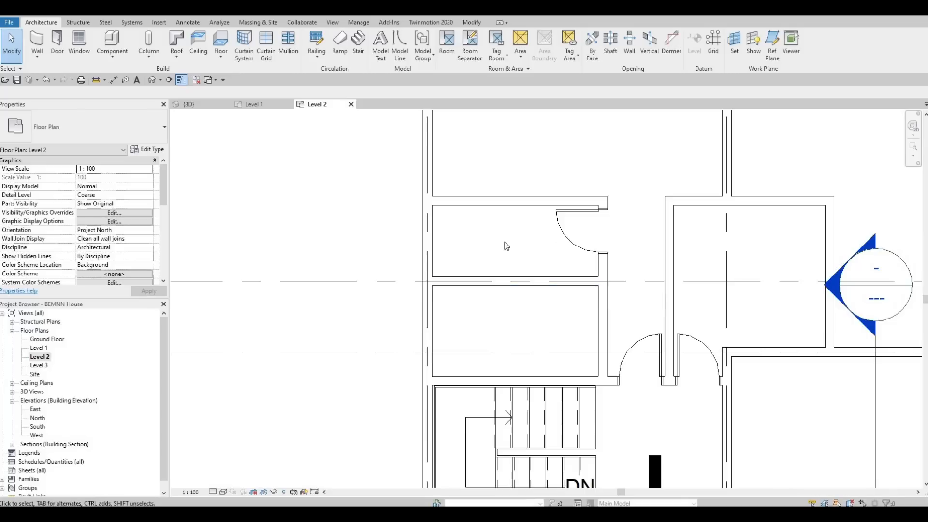
# Move the partition between the two small rooms above the stairs to 1700 mm from the upper room's top wall
pyautogui.moveTo(427, 336); pyautogui.dragTo(552, 261, button='middle')
pyautogui.click(610, 212)
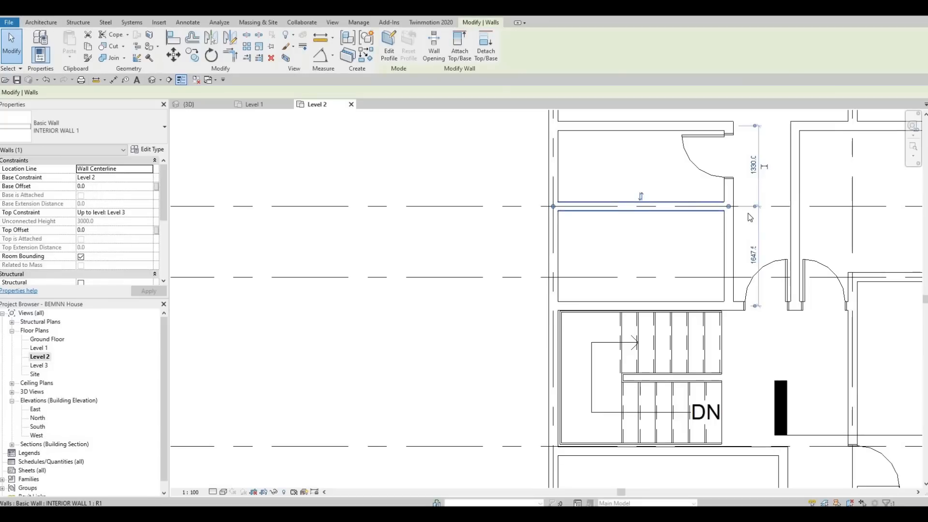
pyautogui.click(752, 168)
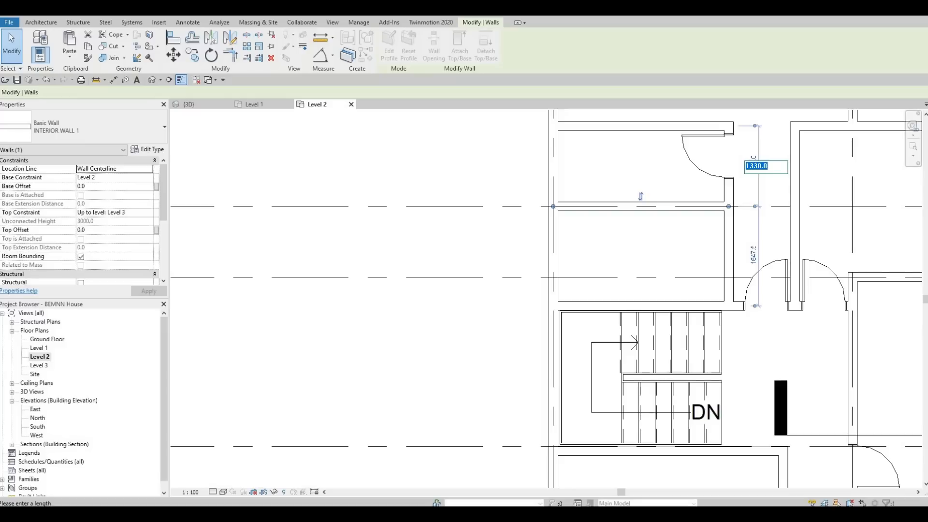
pyautogui.write('1700')
pyautogui.press('Return')
pyautogui.press('Escape')
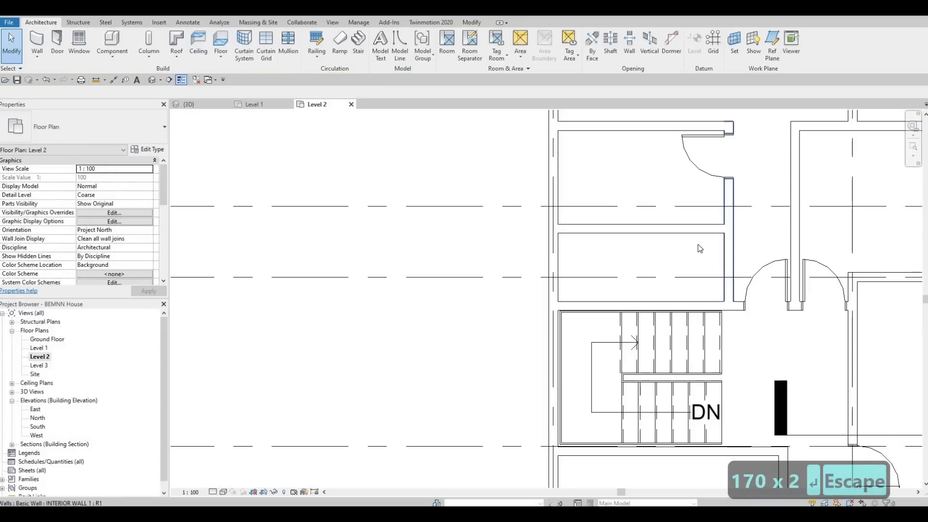
pyautogui.press('Escape')
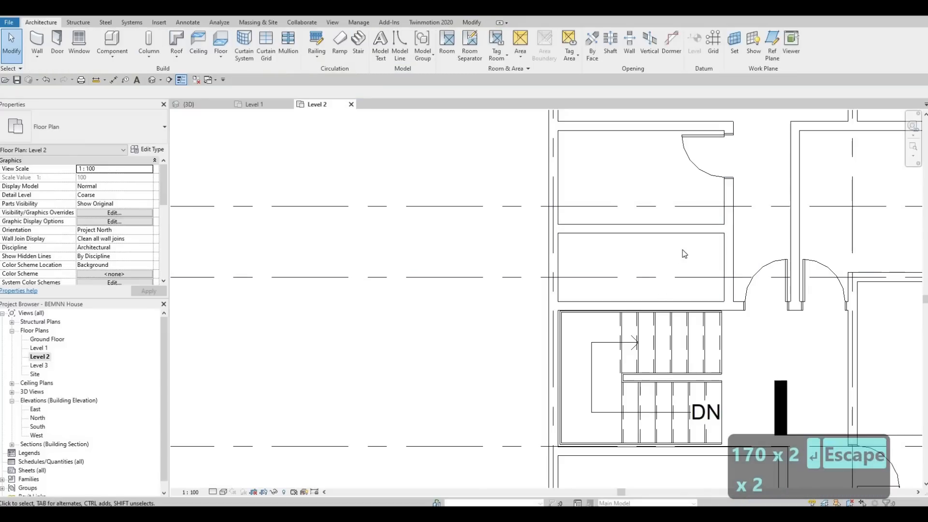
# Try a rectangular wall opening about 700 mm wide near the corridor end of the partition between the small rooms, and undo it
pyautogui.moveTo(686, 224); pyautogui.dragTo(681, 243, button='middle')
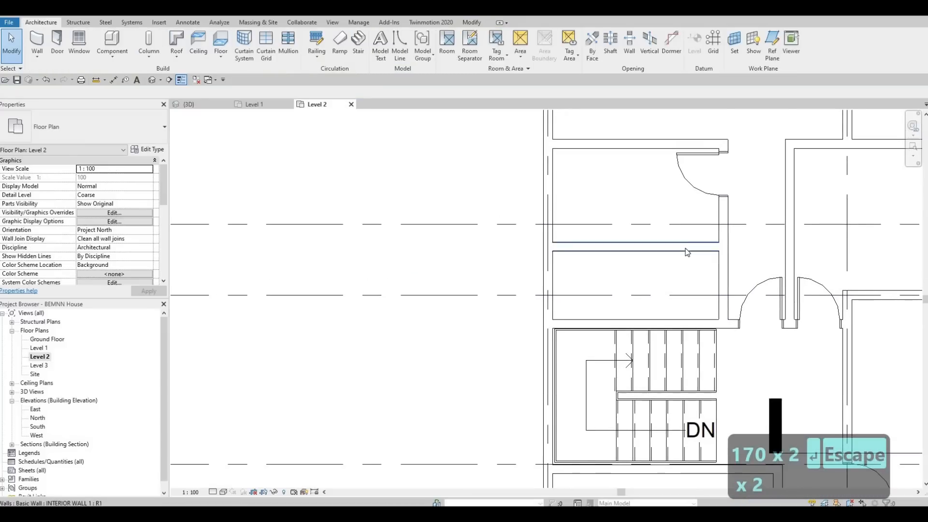
pyautogui.click(683, 249)
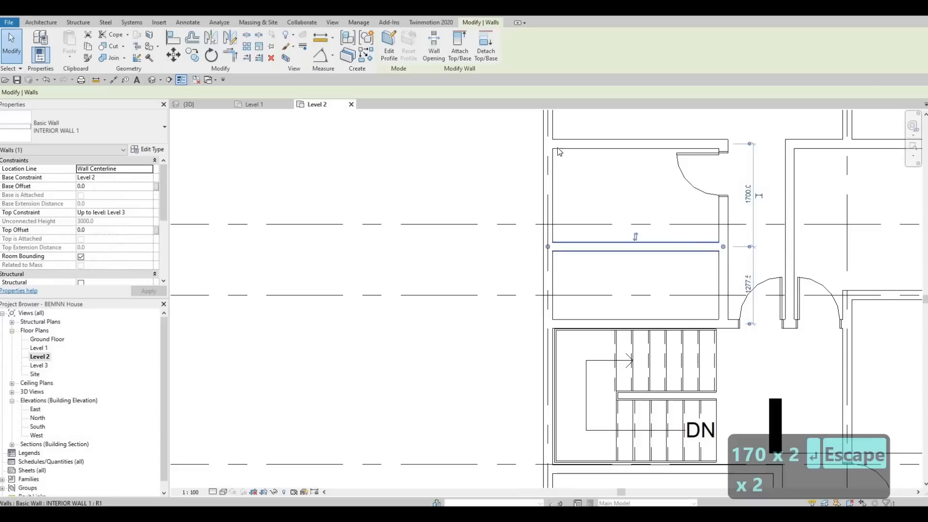
pyautogui.click(433, 53)
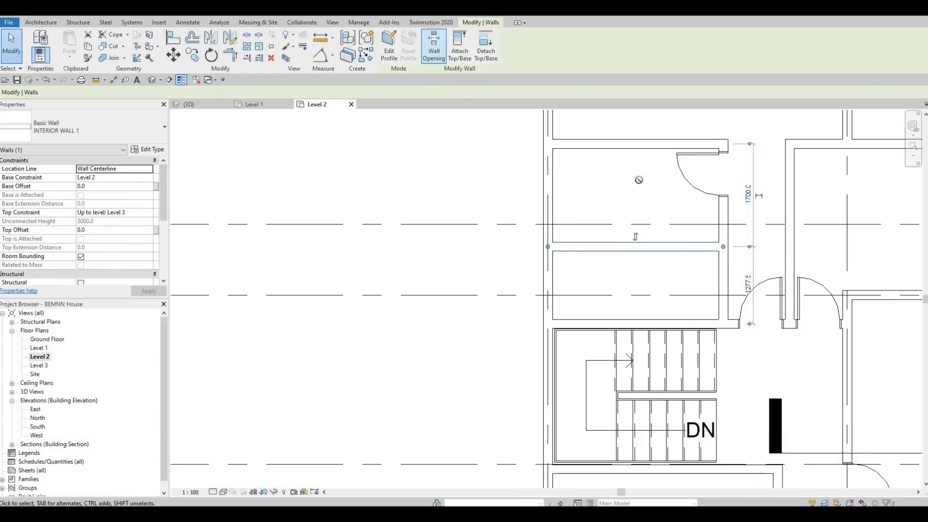
pyautogui.click(711, 248)
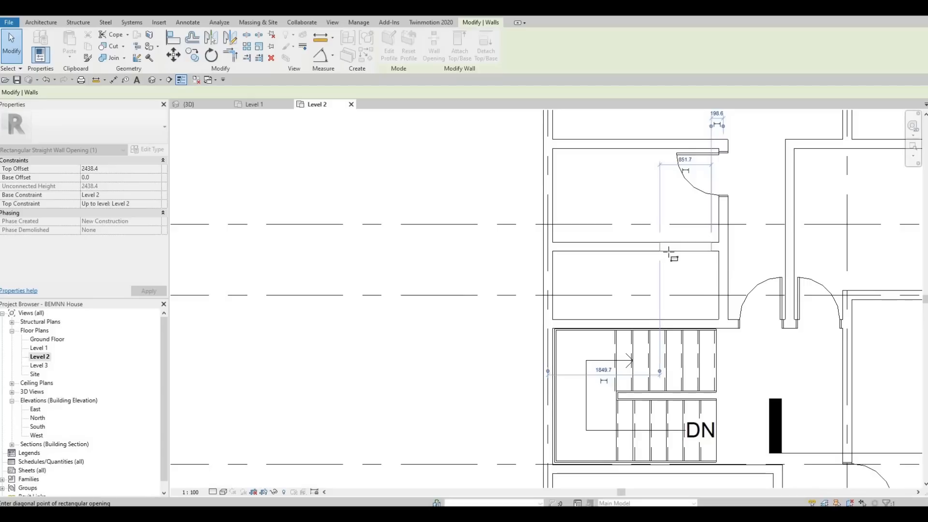
pyautogui.click(669, 252)
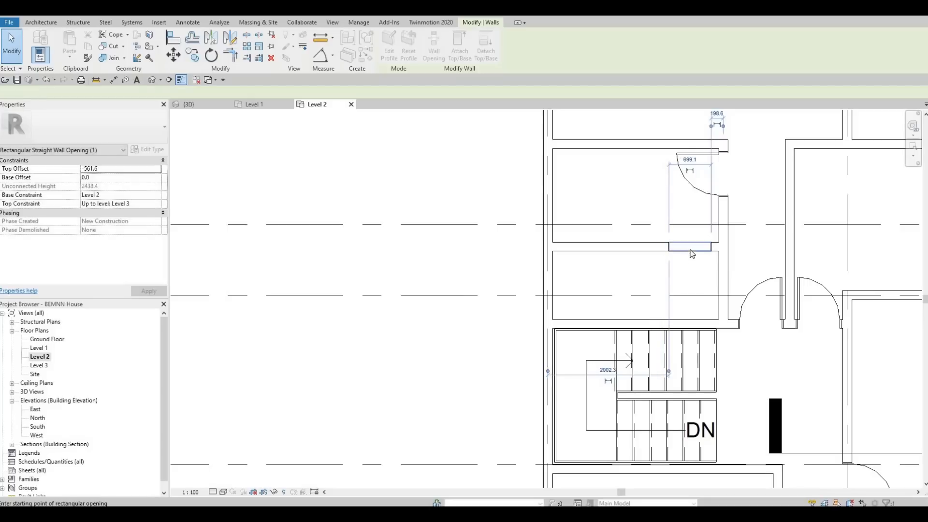
pyautogui.press('Escape')
pyautogui.press('Escape')
pyautogui.press('Escape')
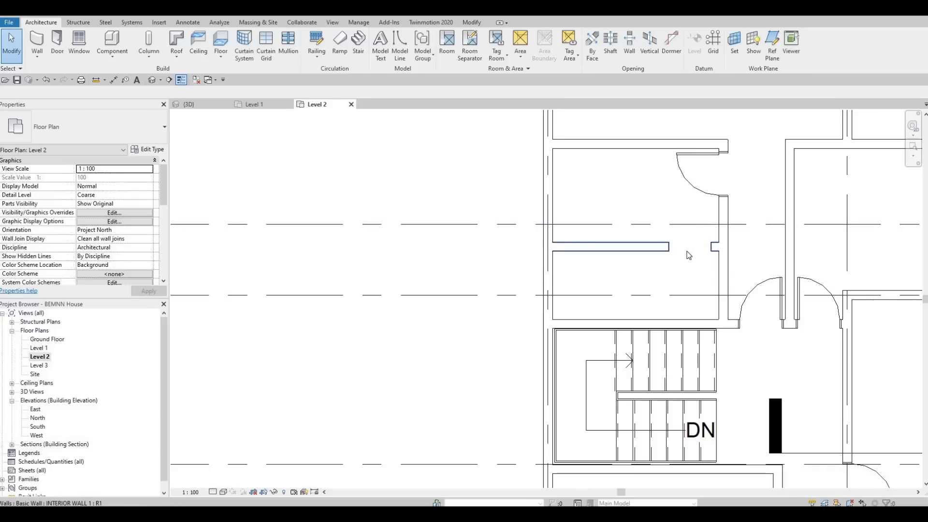
pyautogui.press('Escape')
pyautogui.hotkey('ctrl', 'z')
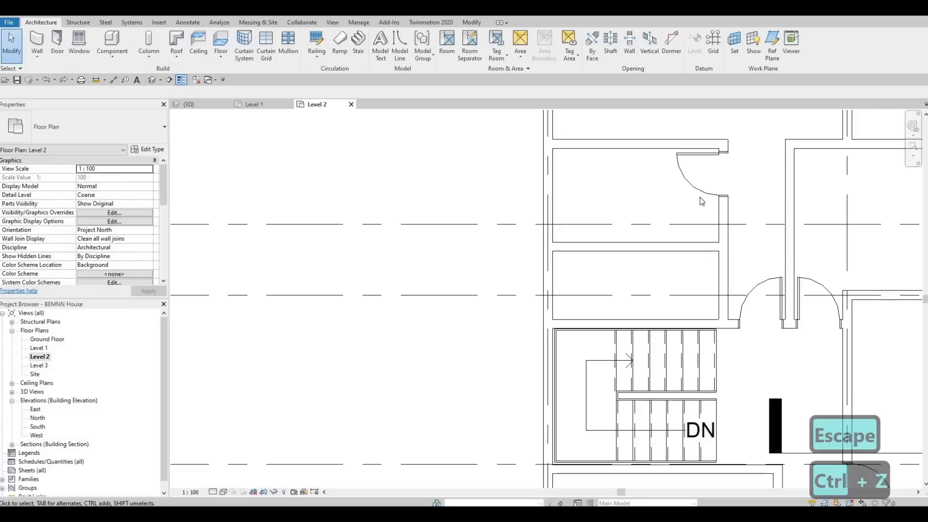
pyautogui.press('Escape')
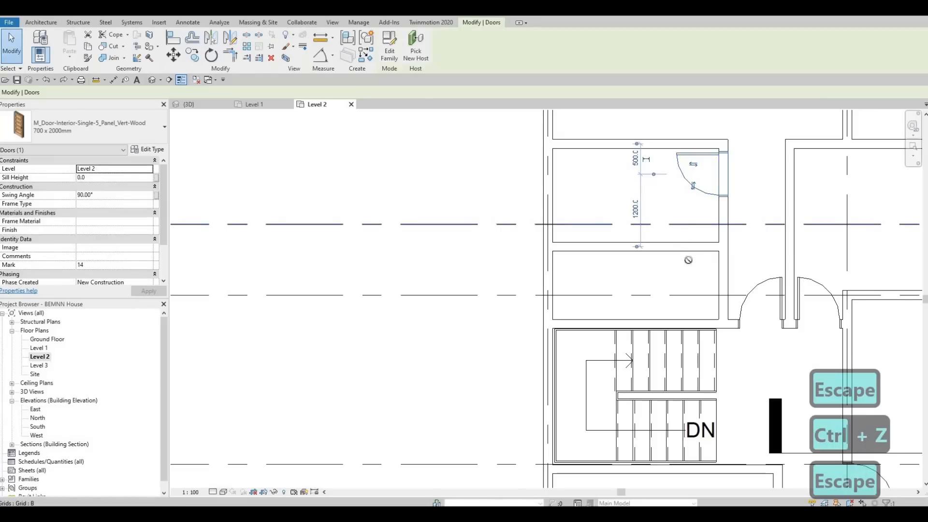
# Place a matching 700 x 2000mm door in that partition, 500 mm from the corridor wall, swinging into the lower small room
pyautogui.press('c')
pyautogui.press('s')
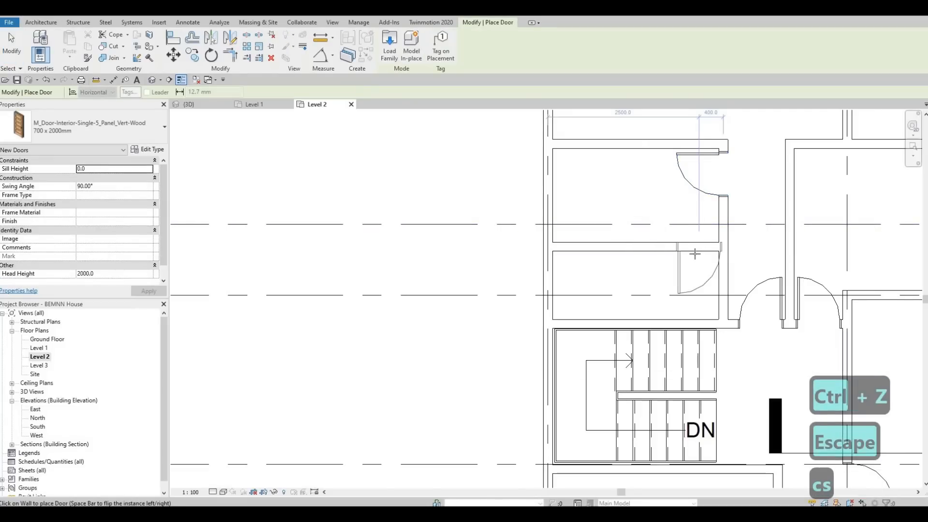
pyautogui.click(694, 252)
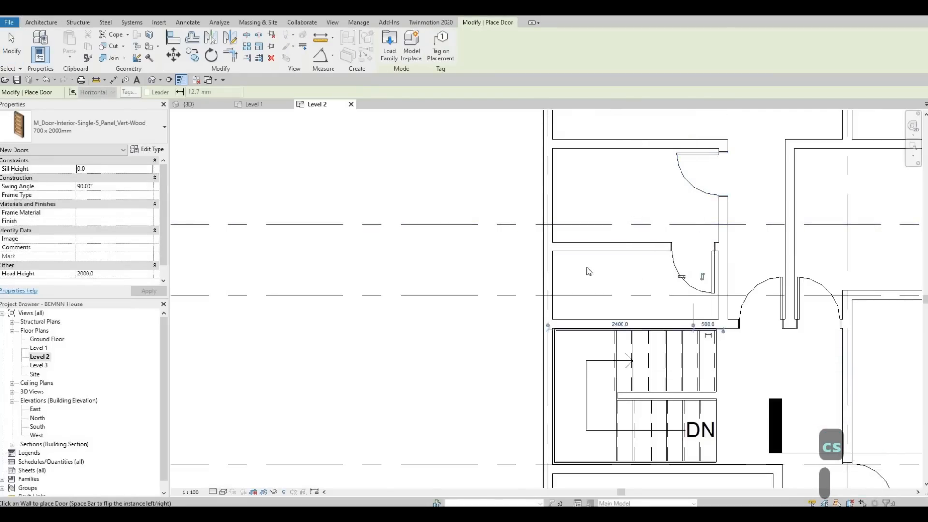
pyautogui.press('Escape')
pyautogui.press('Escape')
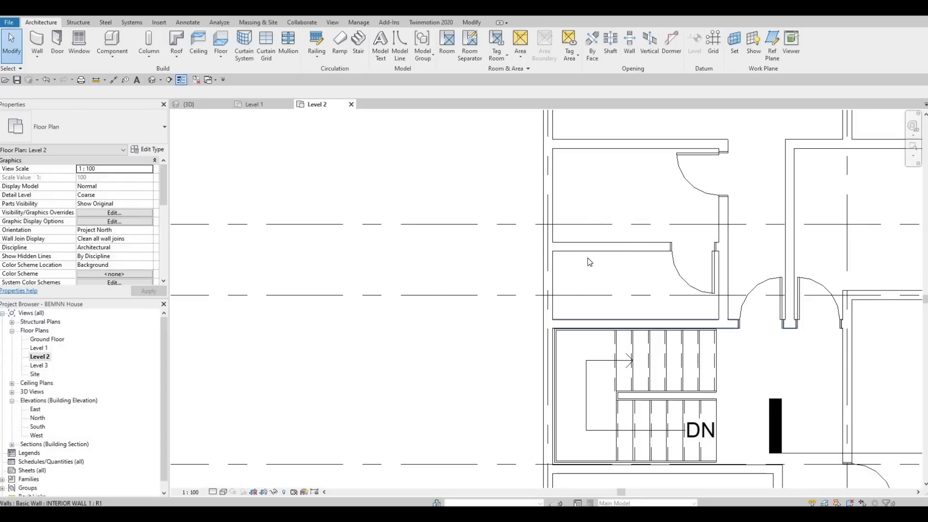
# Examine the door and room layout around the stairs, the corridors and the lower rooms
pyautogui.scroll(-2, 527, 260)
pyautogui.scroll(2, 553, 234)
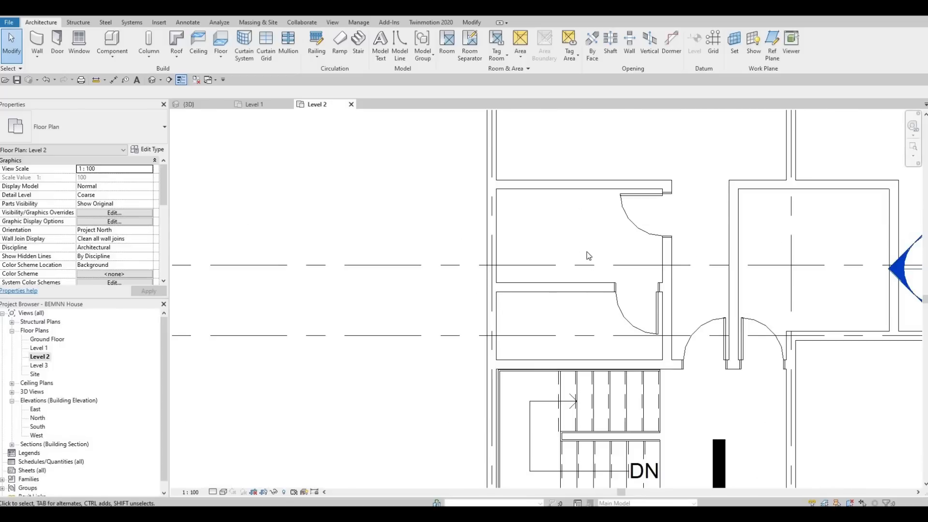
pyautogui.scroll(1, 575, 235)
pyautogui.scroll(-2, 564, 227)
pyautogui.moveTo(693, 310); pyautogui.dragTo(580, 267, button='middle')
pyautogui.scroll(-2, 643, 187)
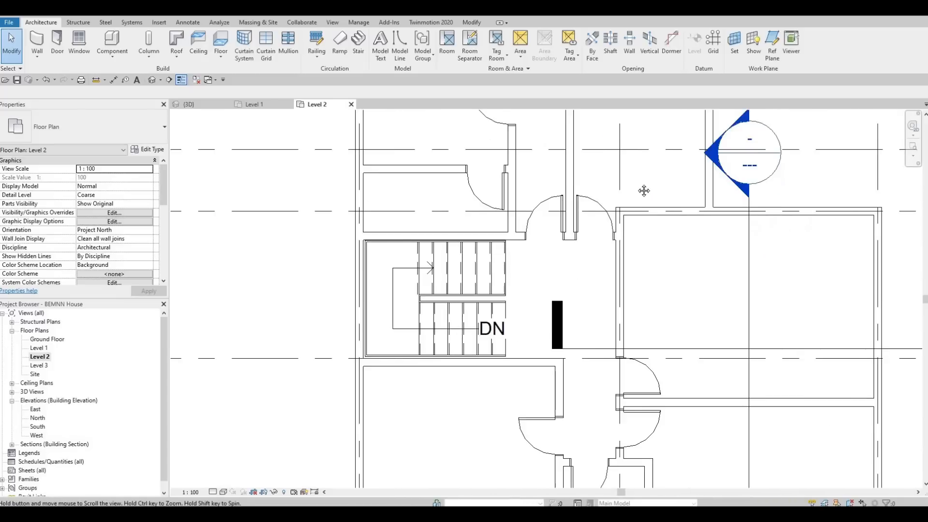
pyautogui.scroll(2, 623, 180)
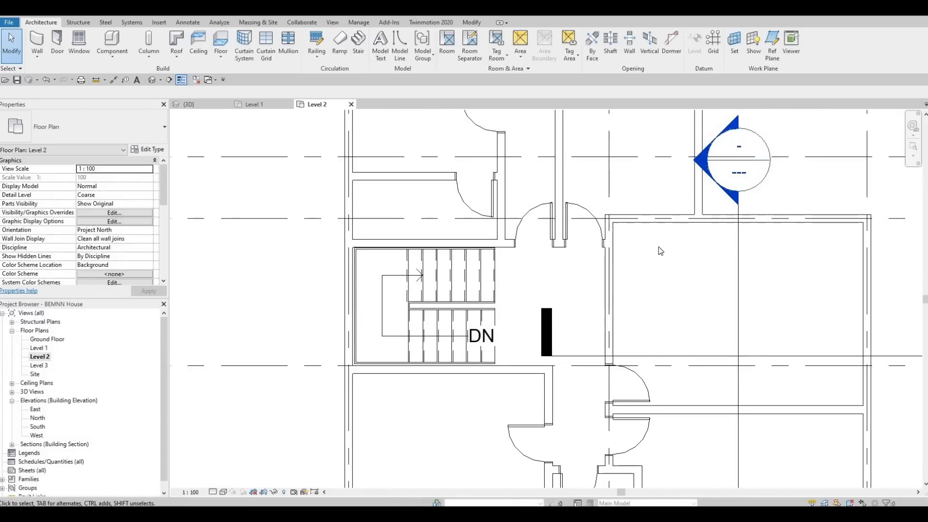
pyautogui.moveTo(624, 124); pyautogui.dragTo(624, 194, button='middle')
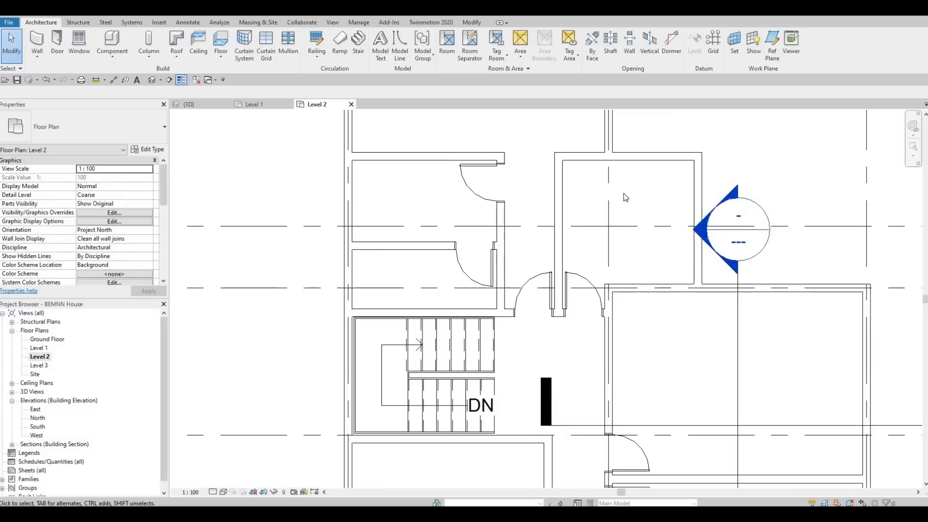
pyautogui.moveTo(670, 316); pyautogui.dragTo(673, 228, button='middle')
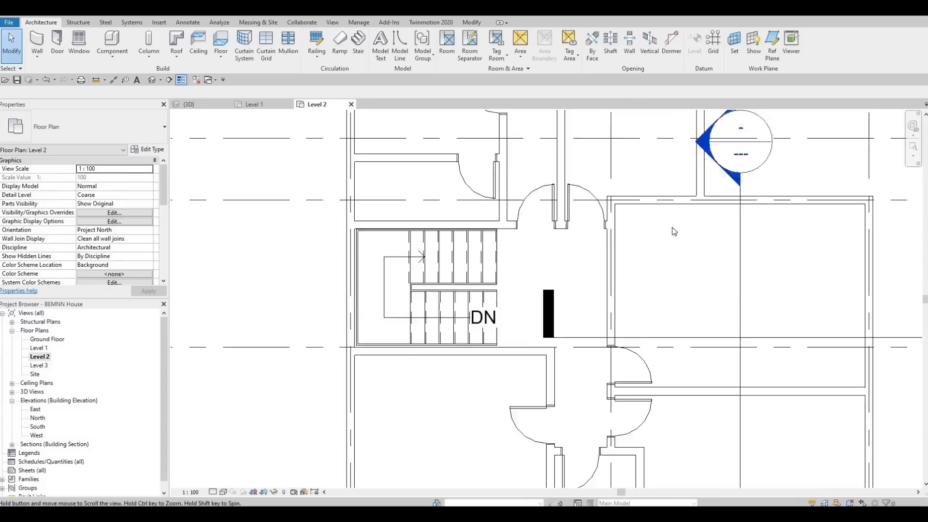
pyautogui.moveTo(653, 295); pyautogui.dragTo(666, 214, button='middle')
pyautogui.scroll(-3, 660, 212)
pyautogui.moveTo(672, 254); pyautogui.dragTo(649, 292, button='middle')
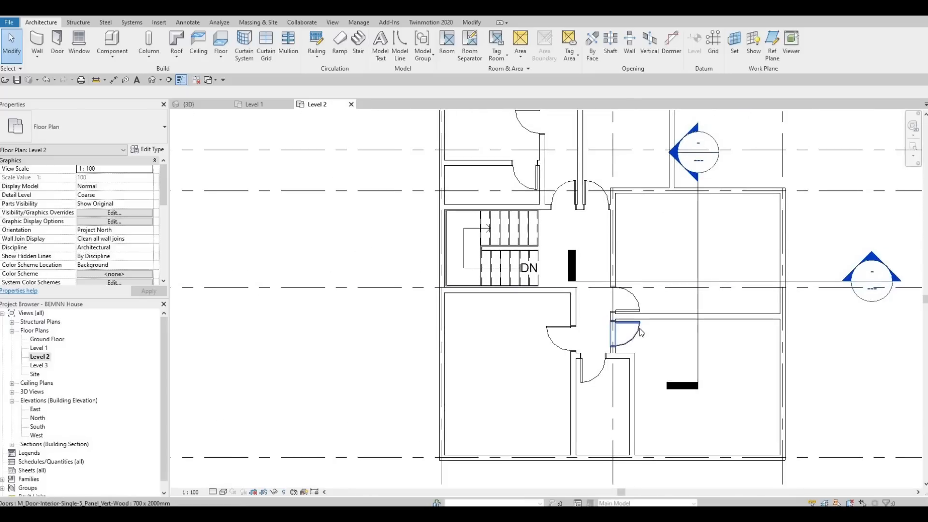
pyautogui.moveTo(632, 352); pyautogui.dragTo(632, 358, button='middle')
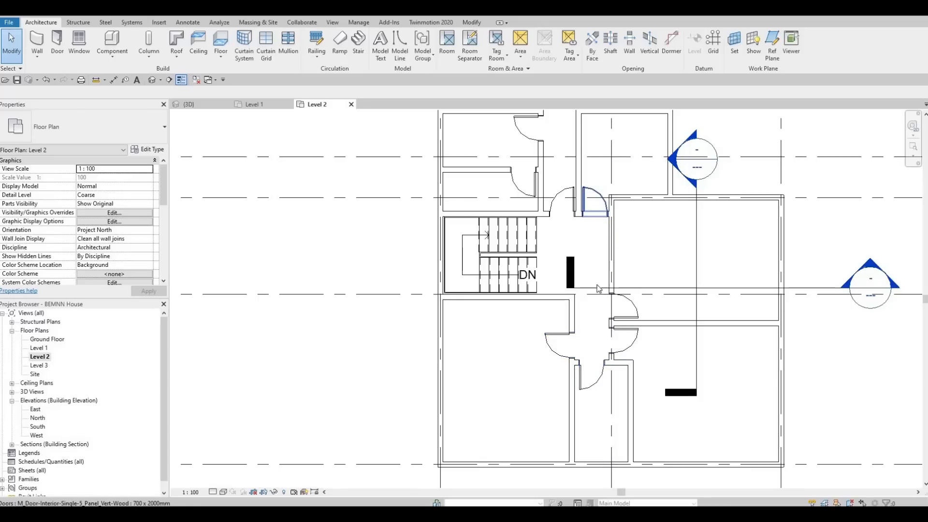
# Delete the door into the projecting room and the door into the large room opposite the stairs
pyautogui.click(594, 199)
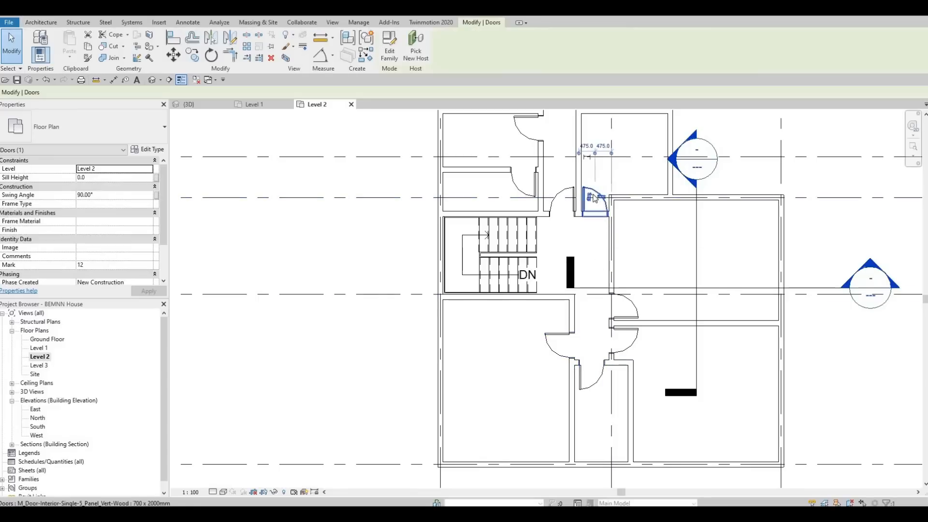
pyautogui.press('Delete')
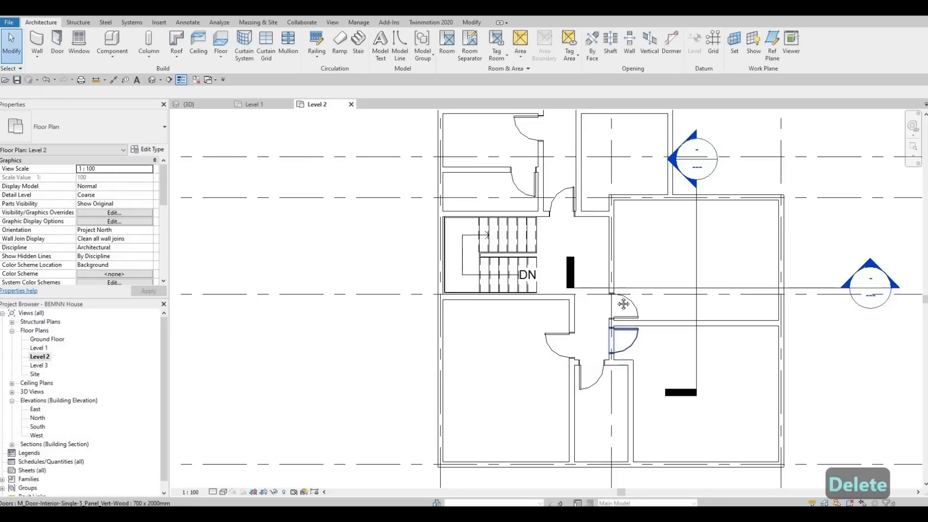
pyautogui.moveTo(624, 303); pyautogui.dragTo(615, 324, button='middle')
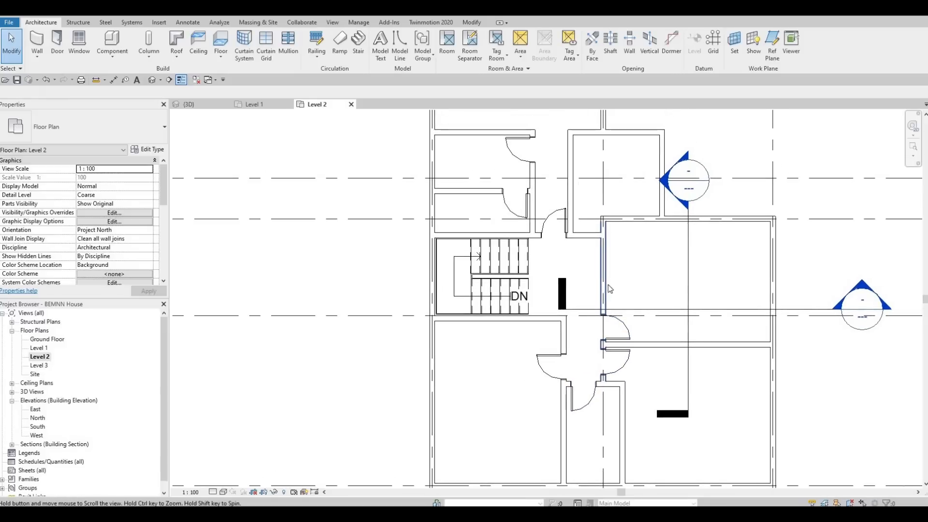
pyautogui.click(620, 323)
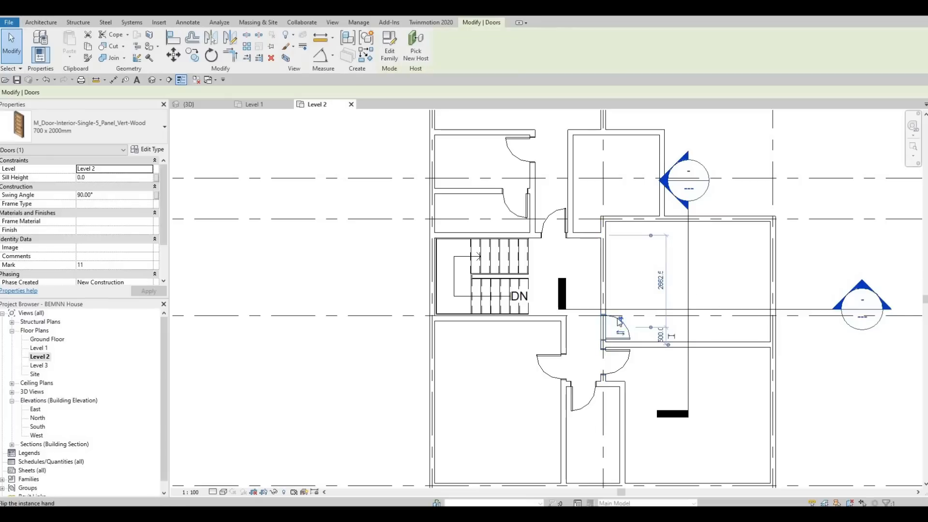
pyautogui.press('Delete')
pyautogui.click(613, 363)
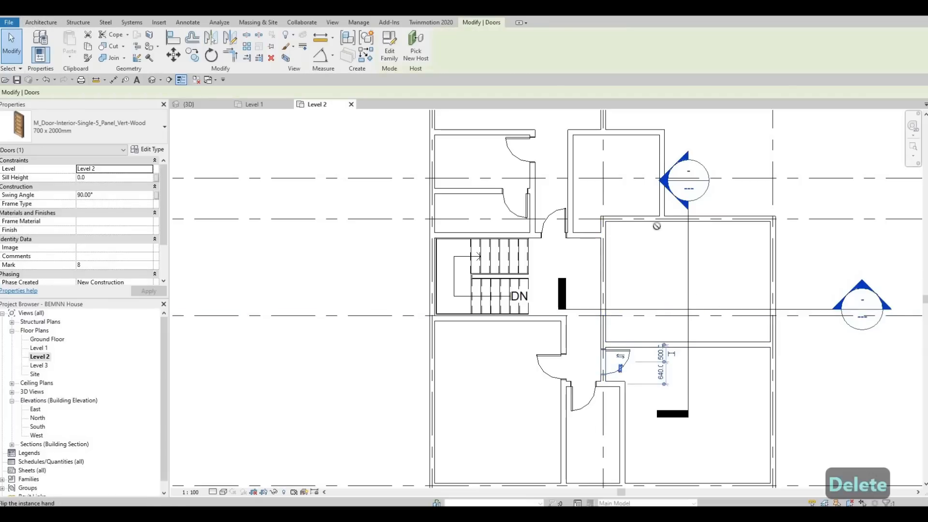
pyautogui.press('c')
pyautogui.press('s')
pyautogui.scroll(5, 653, 215)
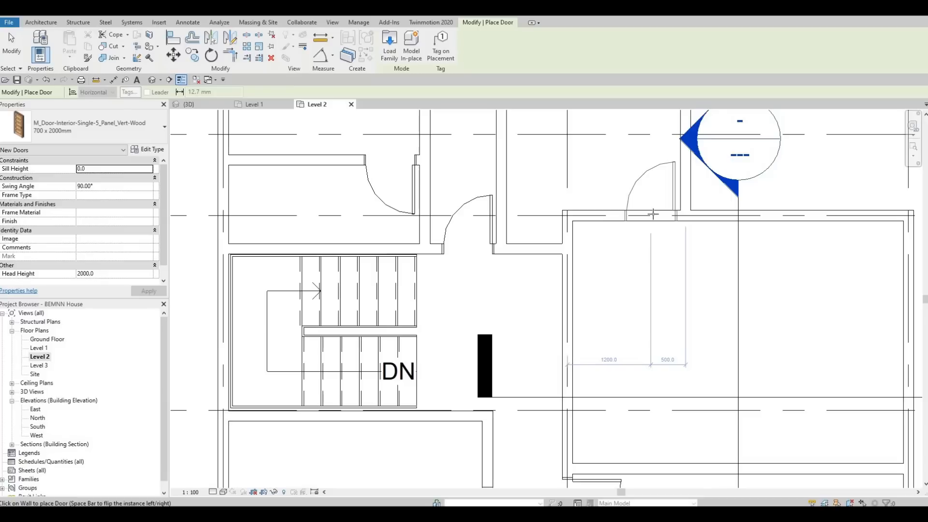
pyautogui.press('Escape')
pyautogui.press('Escape')
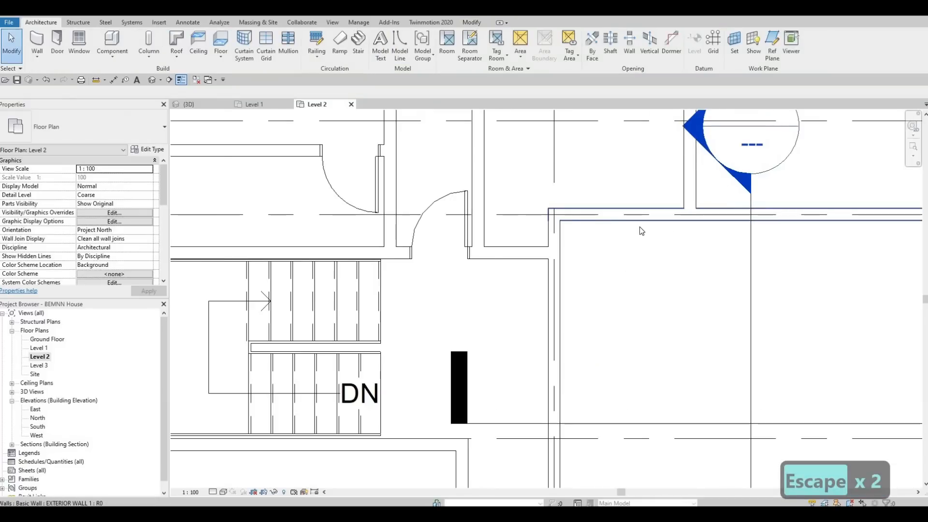
# Shorten the large room's upper exterior wall so it ends at the projecting room's outer side wall
pyautogui.click(633, 222)
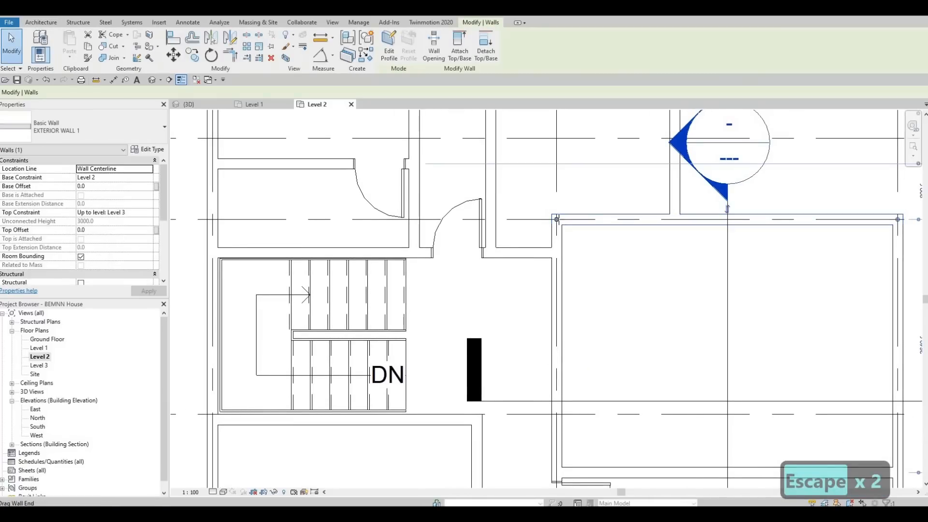
pyautogui.press('r')
pyautogui.press('s')
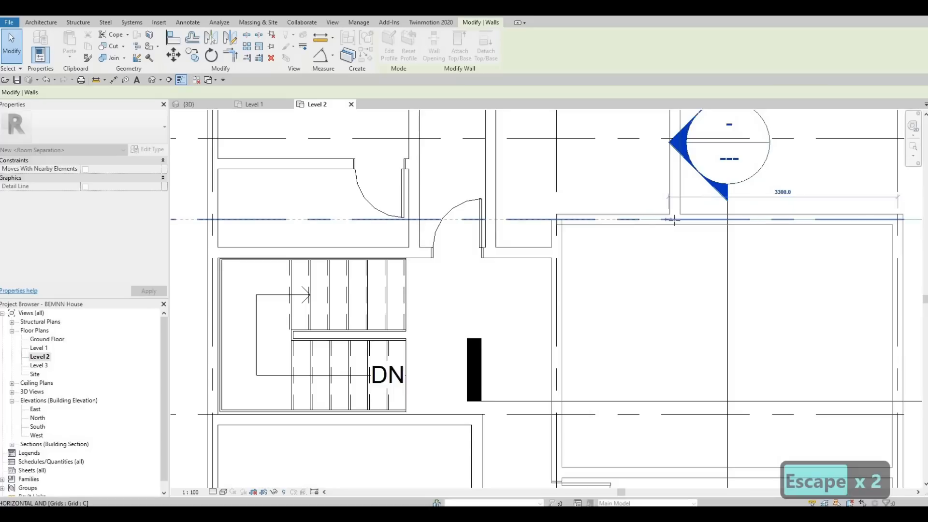
pyautogui.press('Escape')
pyautogui.press('Escape')
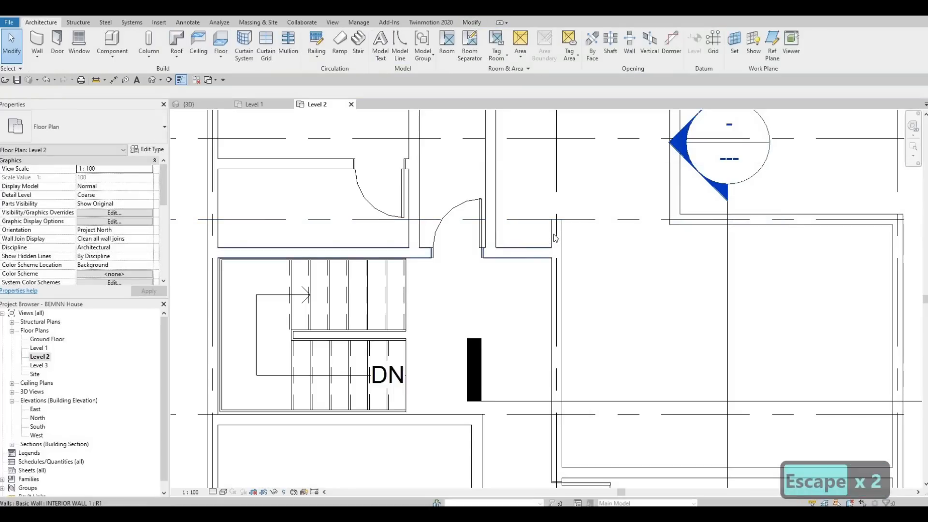
# Shorten the wall between the hallway and the large room so it ends at the wall running above the stairs
pyautogui.click(558, 223)
pyautogui.moveTo(557, 220); pyautogui.dragTo(557, 253)
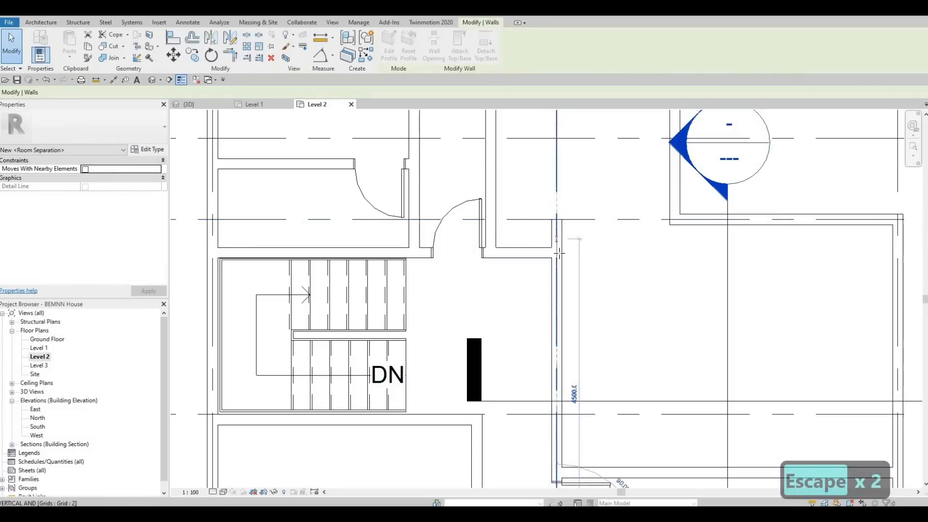
pyautogui.press('Escape')
pyautogui.press('Escape')
# Draw a 1700 mm INTERIOR WALL 1 from the projecting room's outer side wall to the hallway wall corner, in line with the wall above the stairs
pyautogui.click(535, 257)
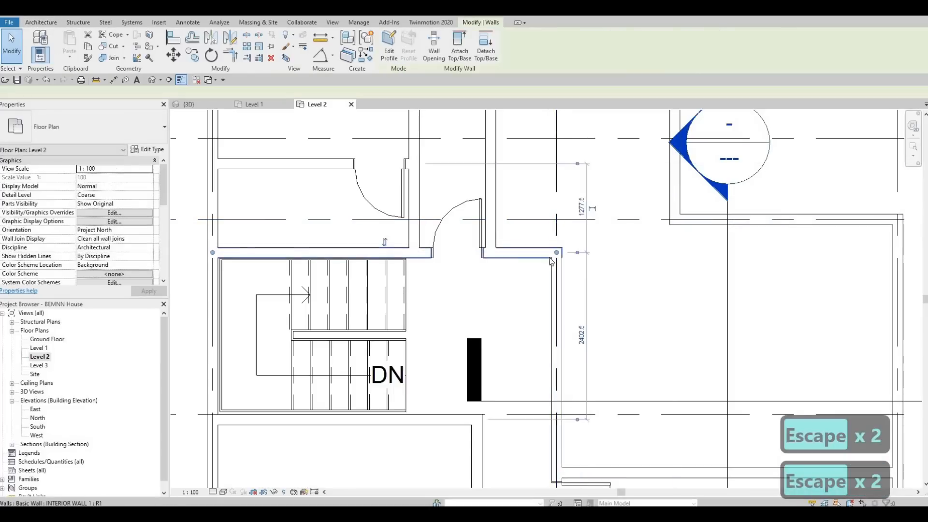
pyautogui.press('c')
pyautogui.press('s')
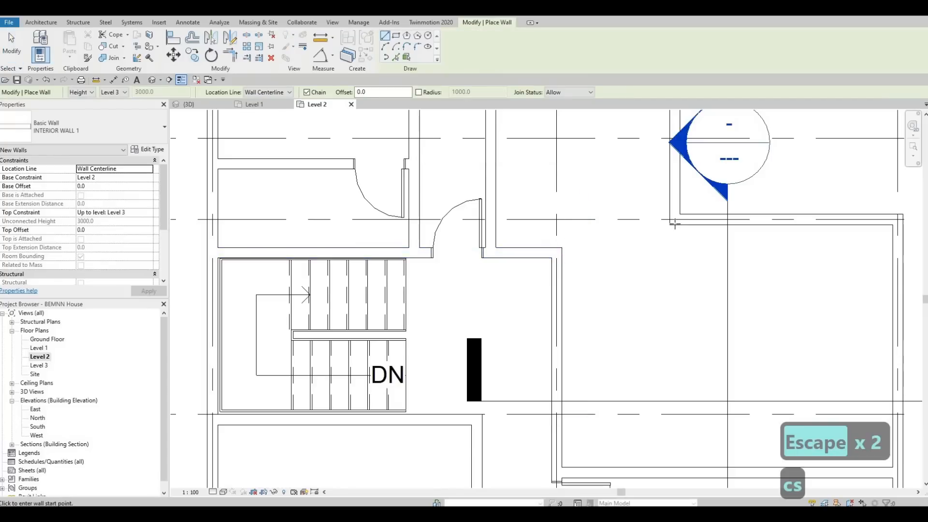
pyautogui.click(671, 252)
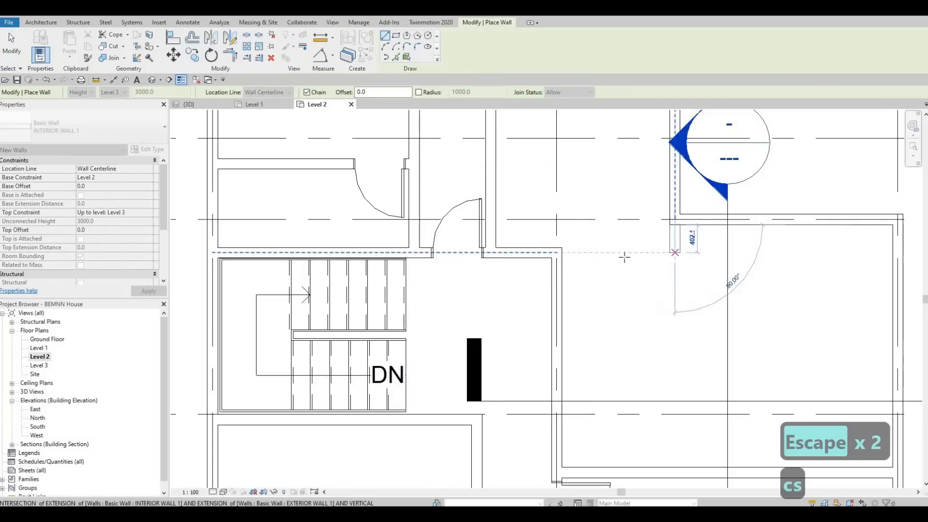
pyautogui.click(560, 254)
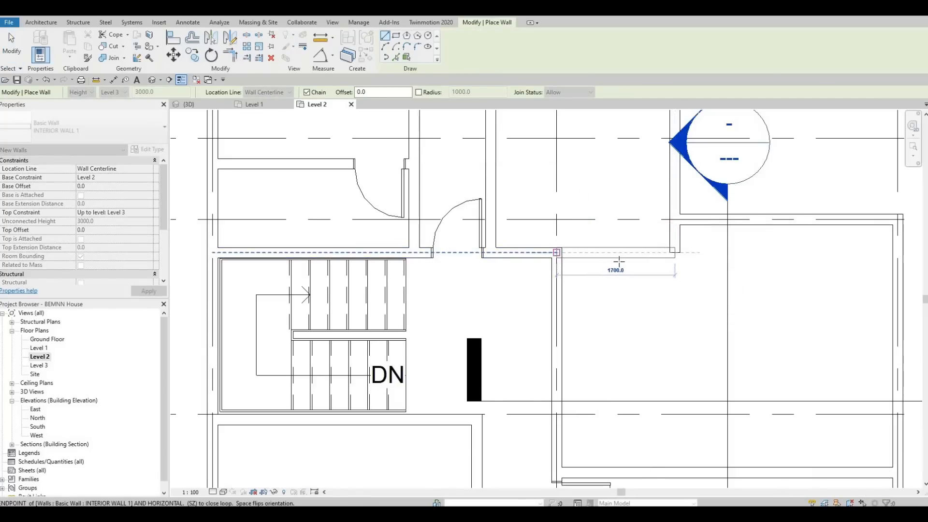
pyautogui.press('Escape')
pyautogui.press('Escape')
pyautogui.press('Escape')
# Place a 700 x 2000mm interior door into the large room opposite the stairs, centred about 500 mm below the hallway wall's upper end
pyautogui.scroll(-3, 601, 264)
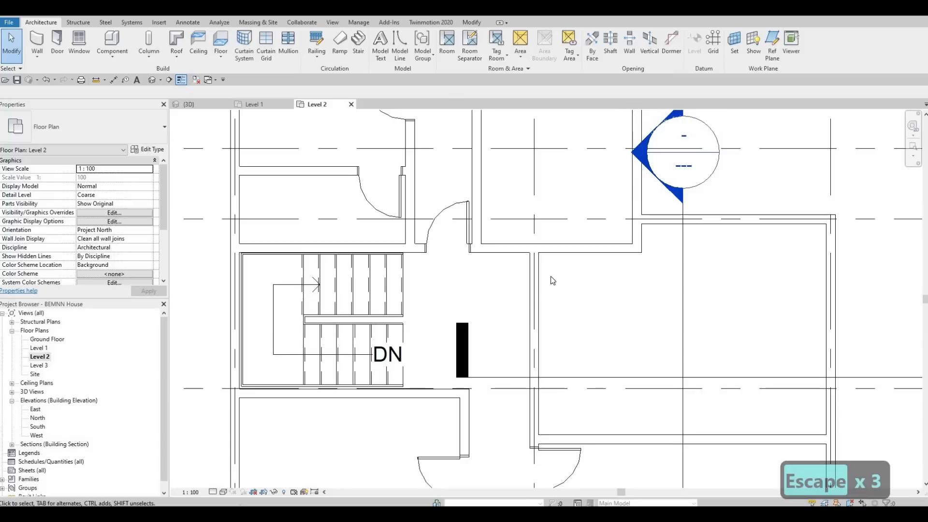
pyautogui.click(579, 338)
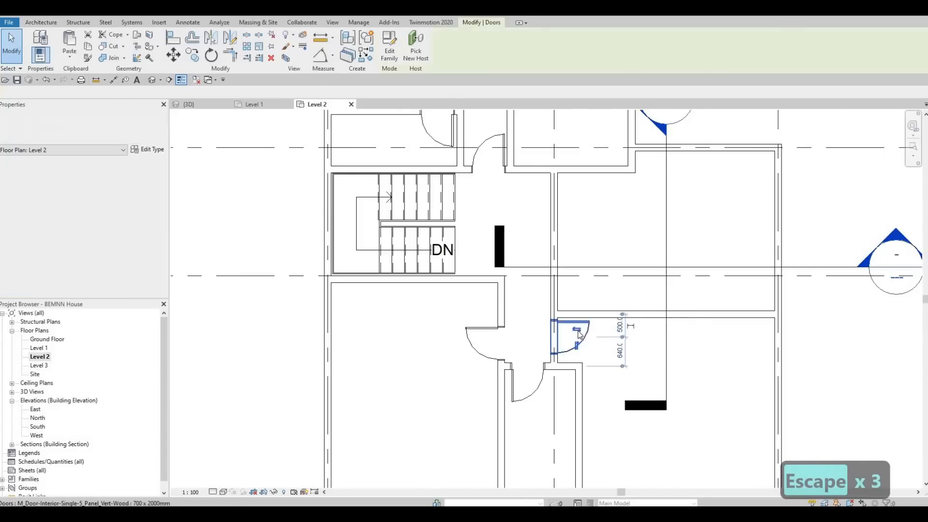
pyautogui.press('c')
pyautogui.press('s')
pyautogui.scroll(2, 581, 220)
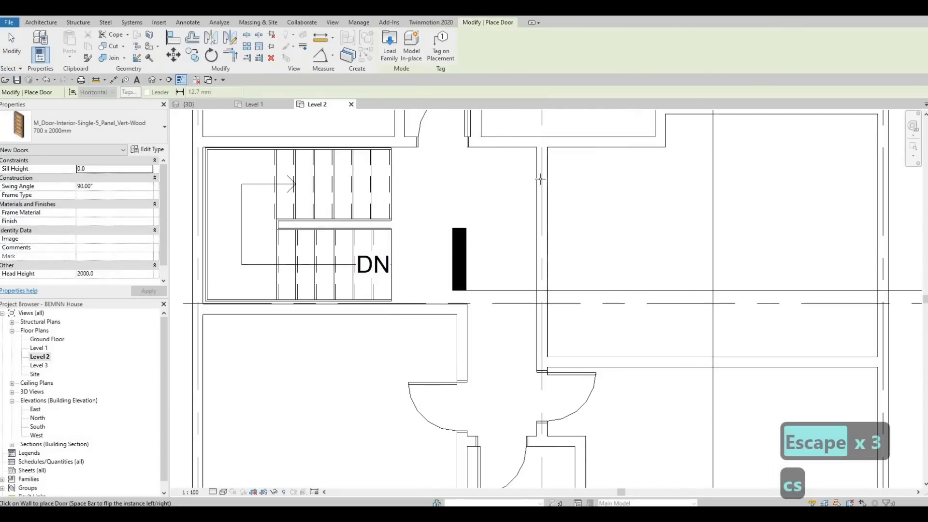
pyautogui.press('space')
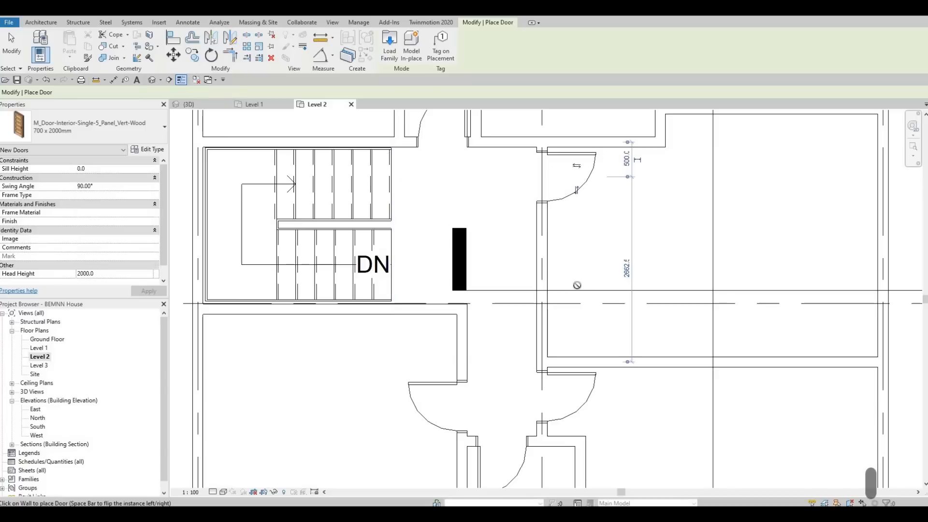
pyautogui.moveTo(608, 153); pyautogui.dragTo(603, 248, button='middle')
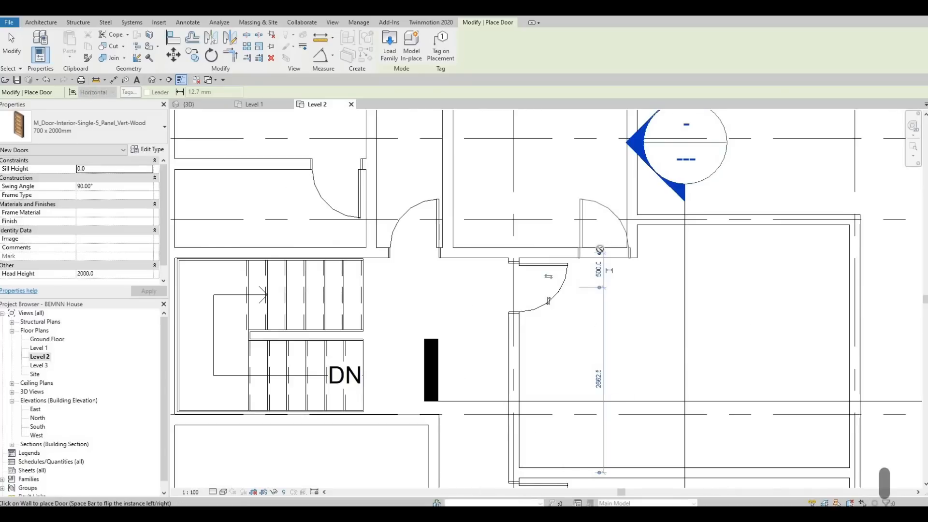
pyautogui.press('space')
pyautogui.press('space')
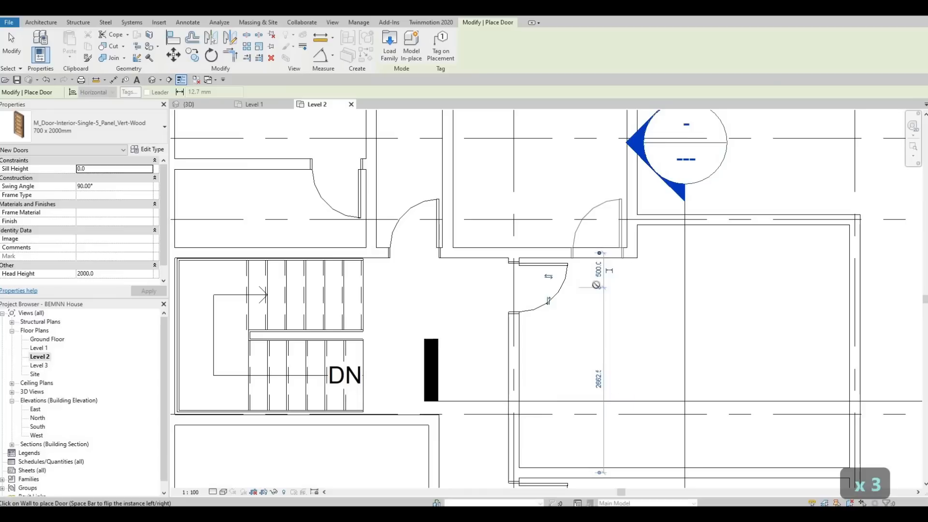
pyautogui.press('Escape')
pyautogui.press('Escape')
pyautogui.scroll(-2, 626, 252)
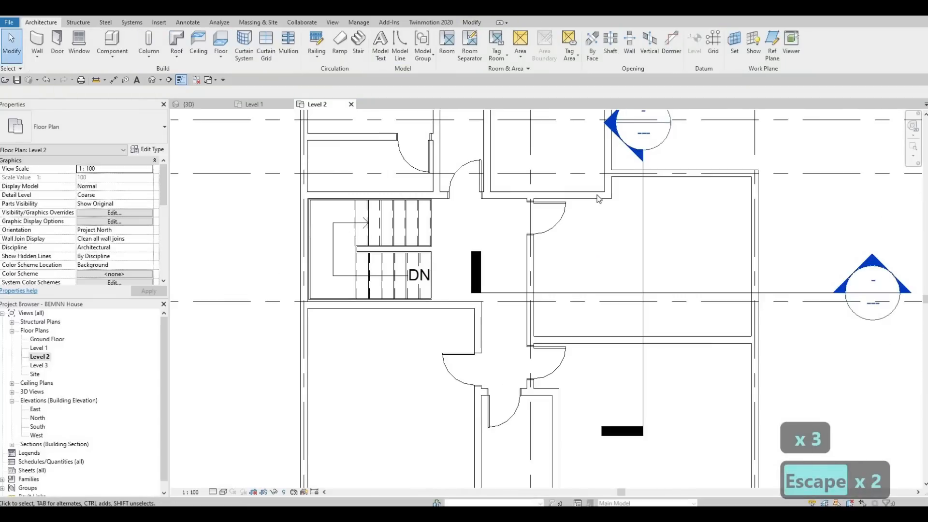
# Place a 700 x 2000mm door in the projecting room's lower wall, about 500 mm from its outer side wall and swinging into that room
pyautogui.click(557, 218)
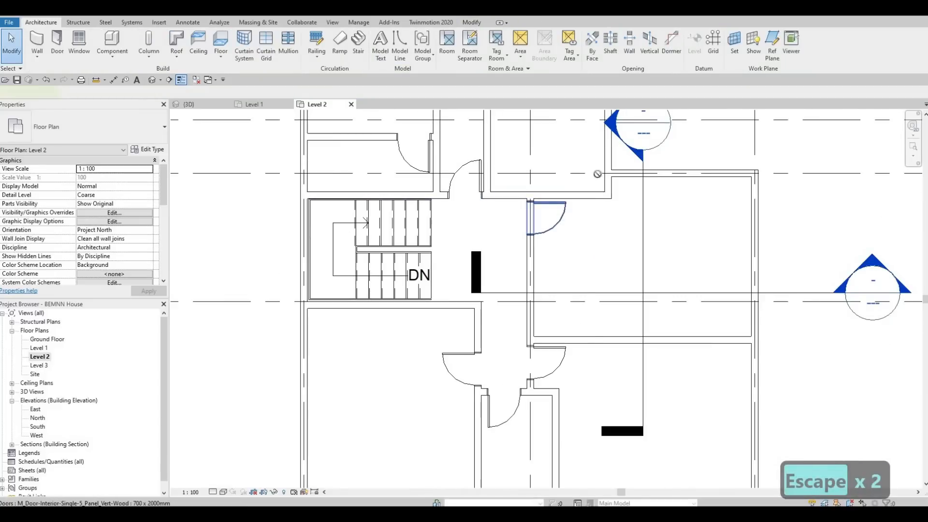
pyautogui.press('c')
pyautogui.press('s')
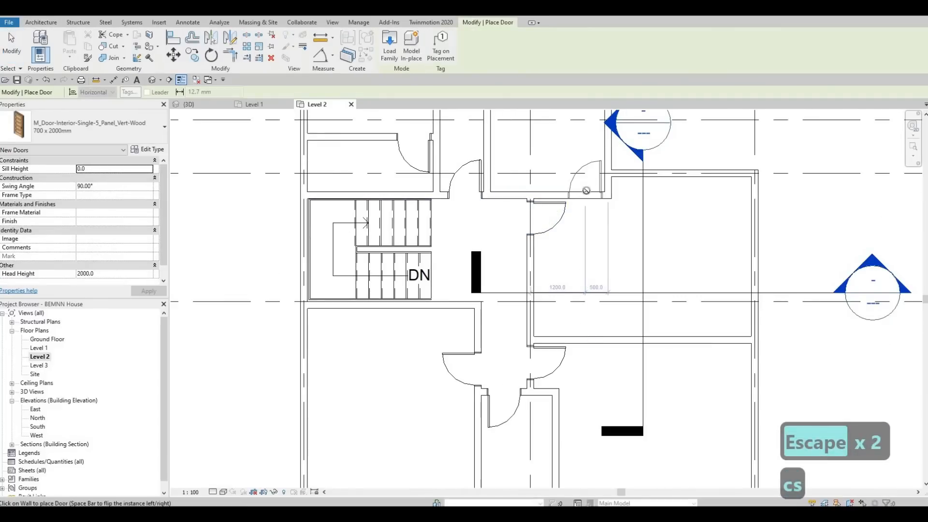
pyautogui.press('Escape')
pyautogui.press('Escape')
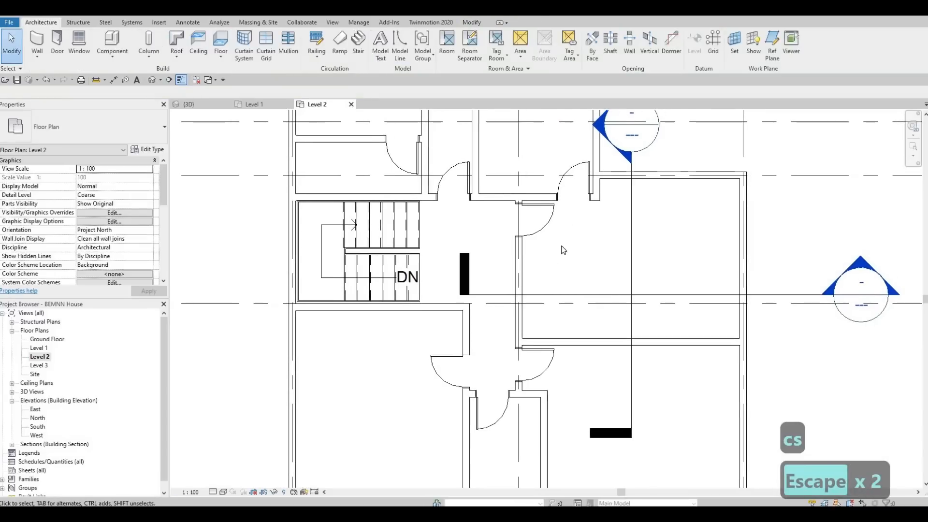
# Draw an INTERIOR WALL 1 partition across the projecting room, in line with the wall separating the two small rooms across the corridor
pyautogui.scroll(-3, 556, 286)
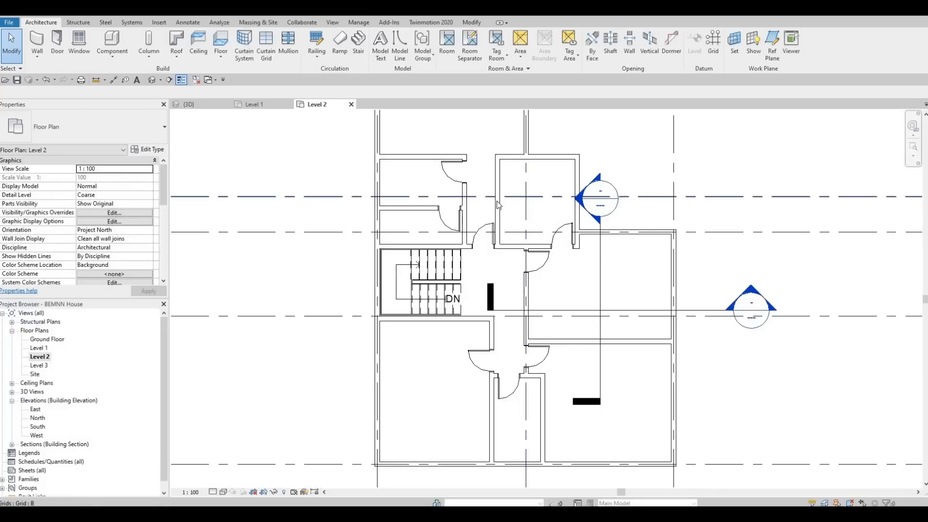
pyautogui.scroll(1, 528, 270)
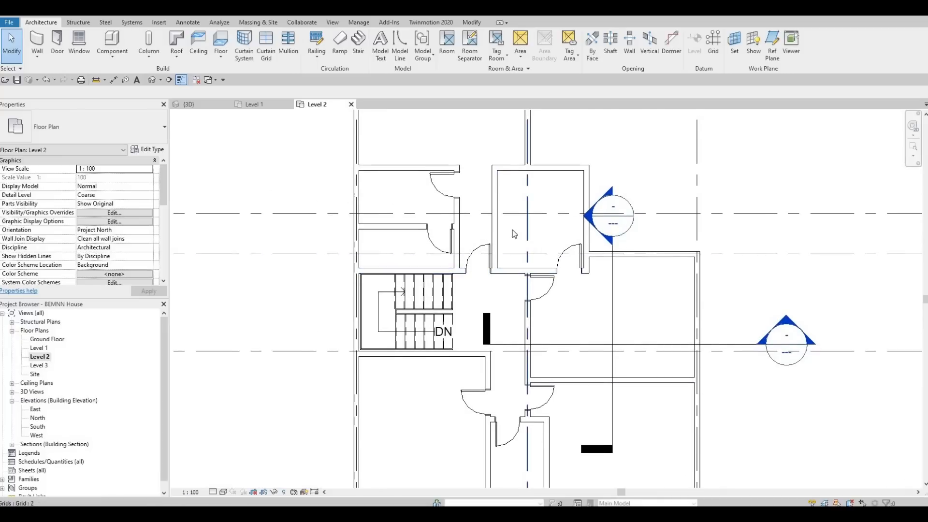
pyautogui.scroll(1, 512, 236)
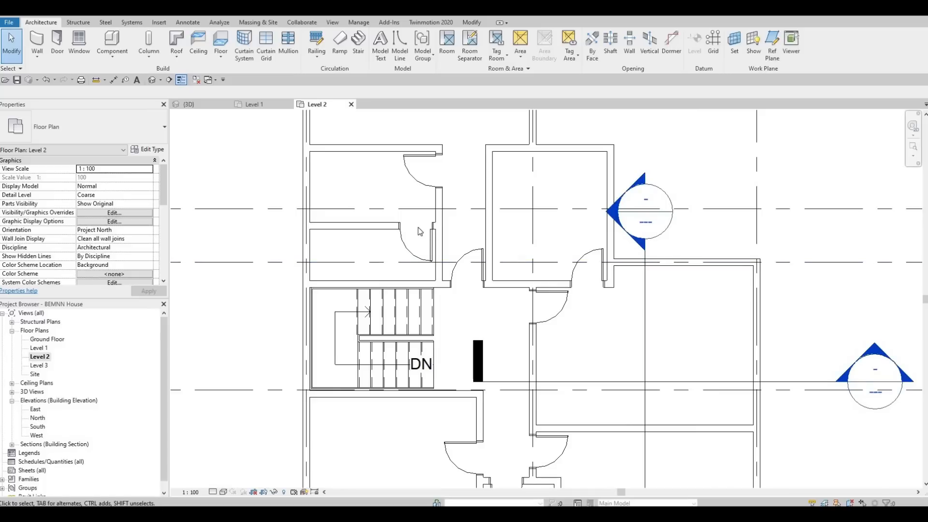
pyautogui.press('Escape')
pyautogui.press('Escape')
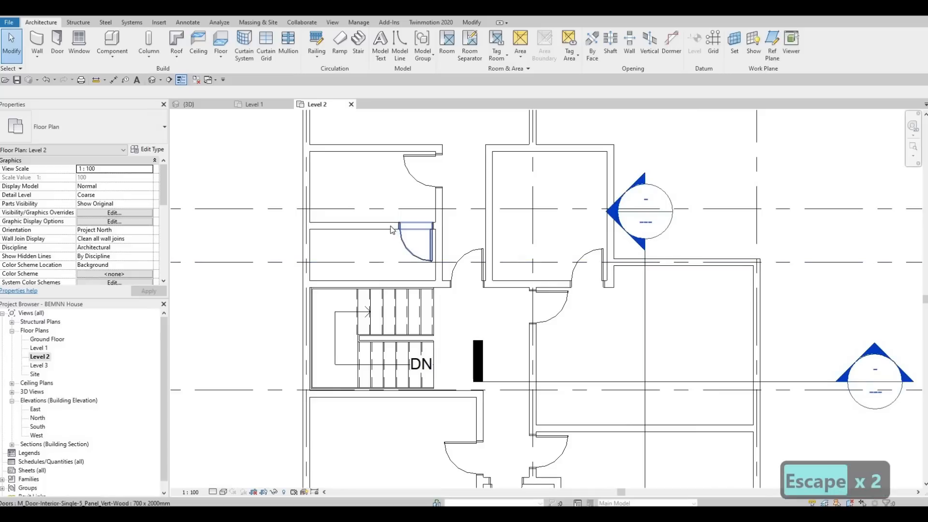
pyautogui.click(493, 226)
pyautogui.press('c')
pyautogui.press('s')
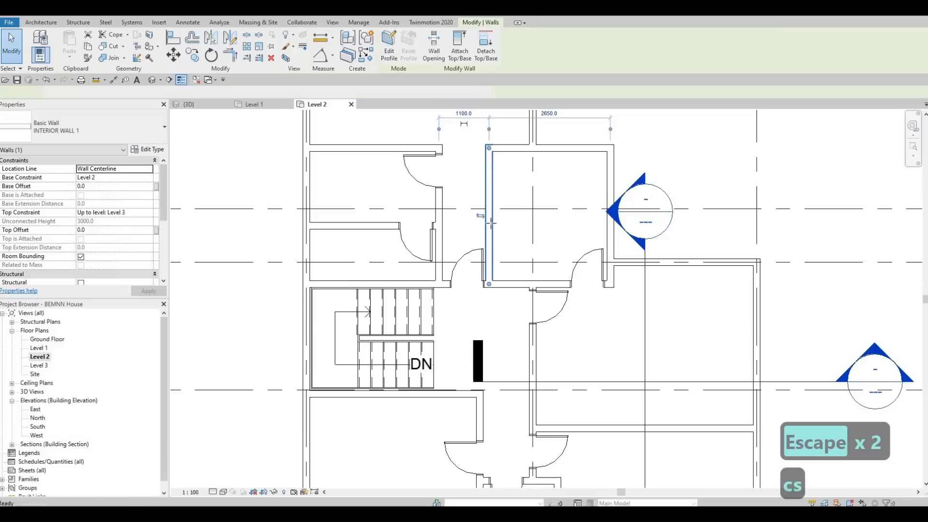
pyautogui.scroll(2, 489, 224)
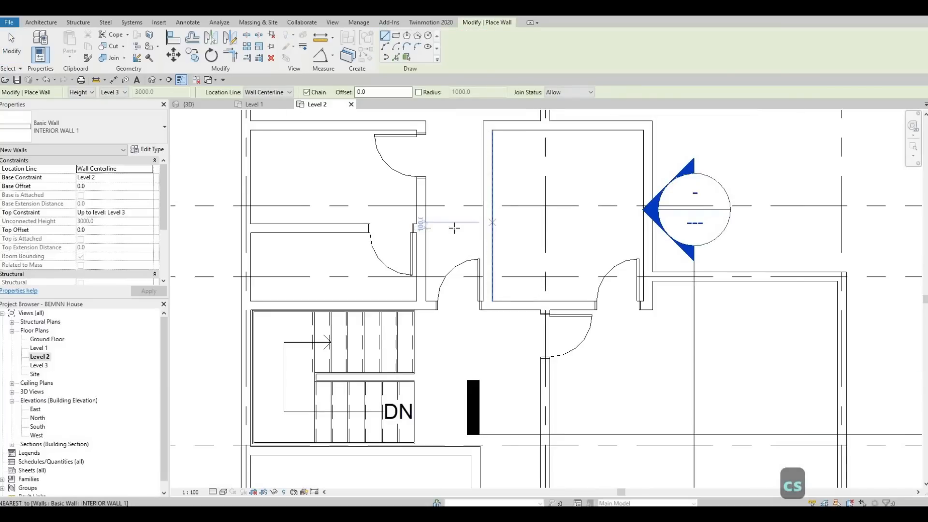
pyautogui.click(491, 228)
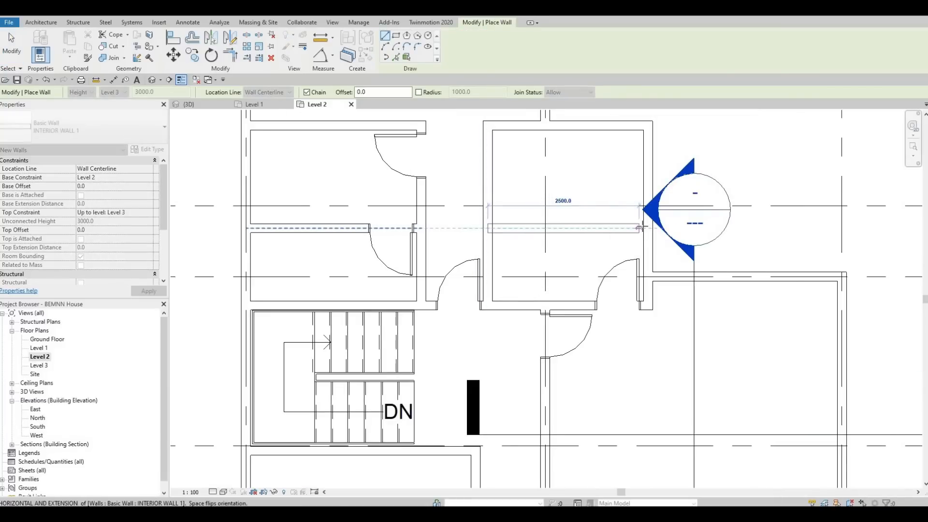
pyautogui.press('Escape')
pyautogui.press('Escape')
pyautogui.press('Escape')
pyautogui.press('Escape')
pyautogui.press('Escape')
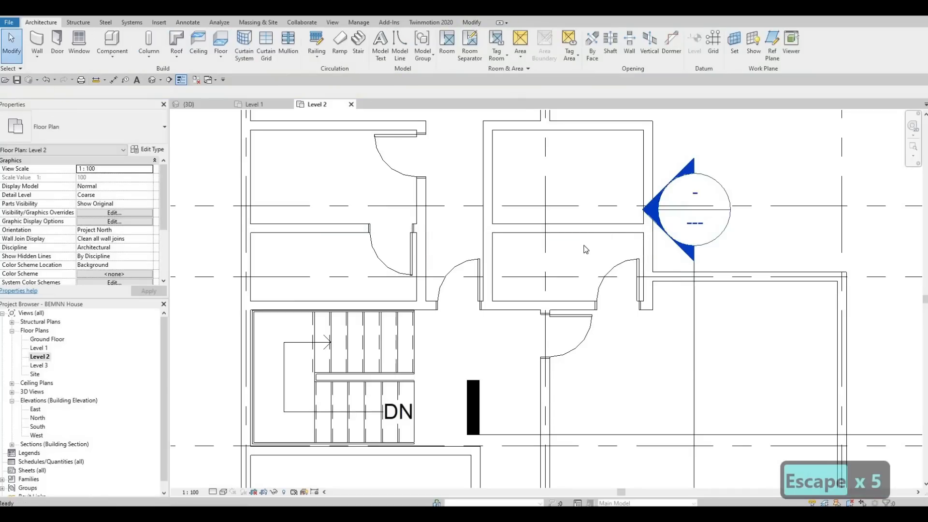
# Place a matching 700 x 2000mm door at the outer end of the new partition, swinging into the upper part of the projecting room
pyautogui.click(619, 271)
pyautogui.press('c')
pyautogui.press('s')
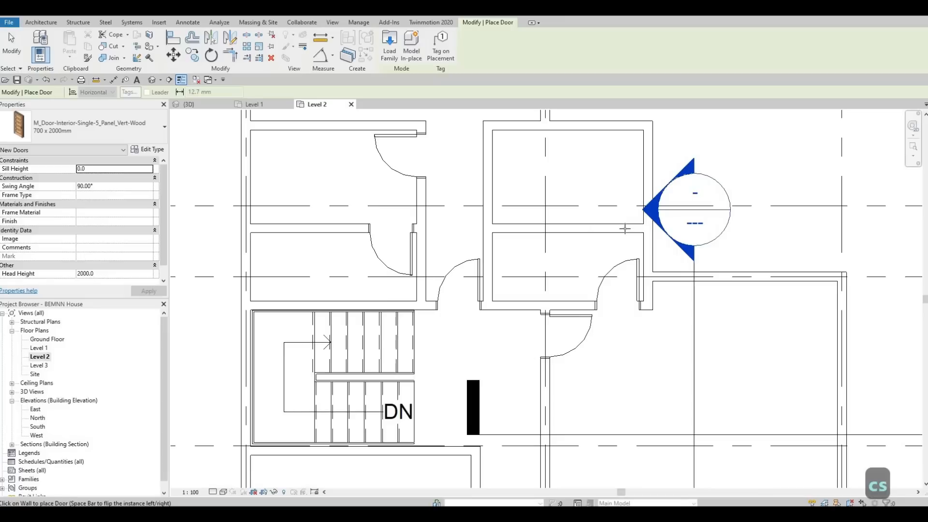
pyautogui.press('Escape')
pyautogui.press('Escape')
pyautogui.press('Escape')
# Delete the door in the projecting room's lower wall
pyautogui.click(610, 289)
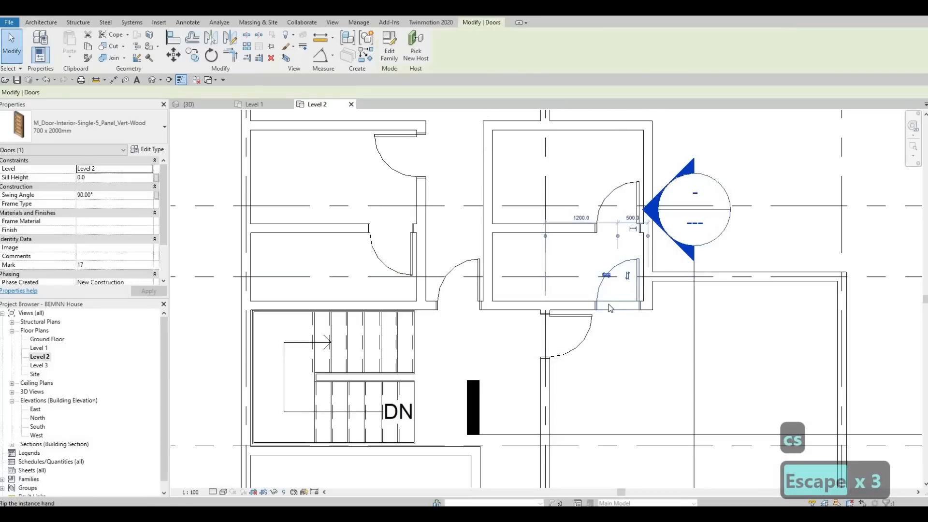
pyautogui.press('Delete')
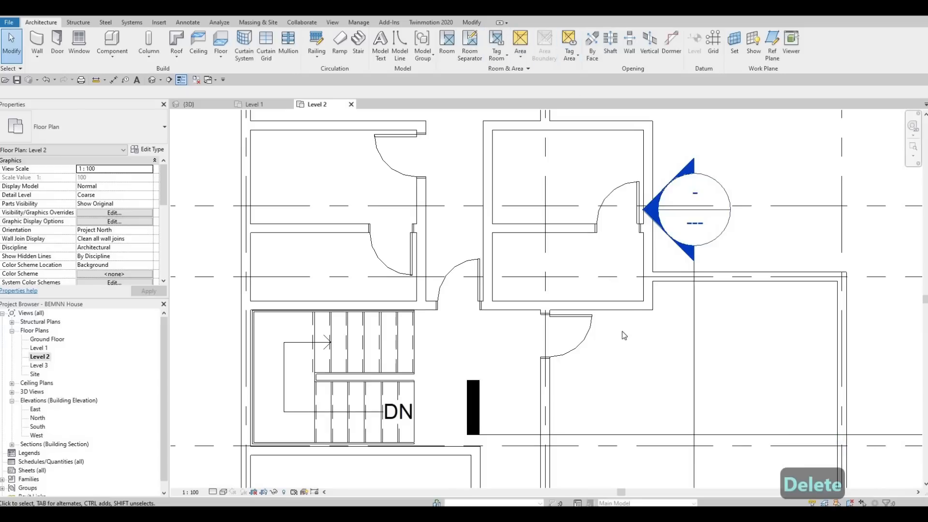
pyautogui.press('Escape')
pyautogui.press('Escape')
# Cut a rectangular wall opening about 940 mm wide in the projecting room's lower wall, near its outer side wall
pyautogui.click(609, 306)
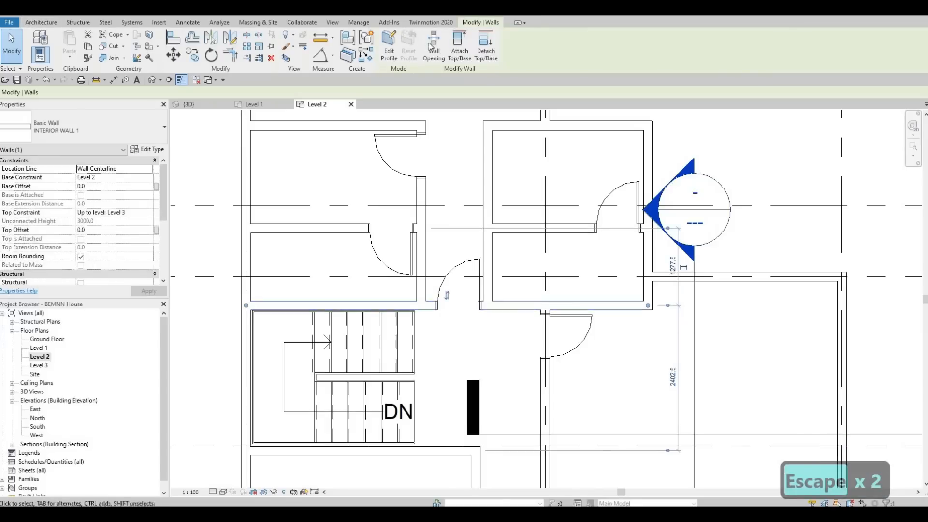
pyautogui.click(433, 48)
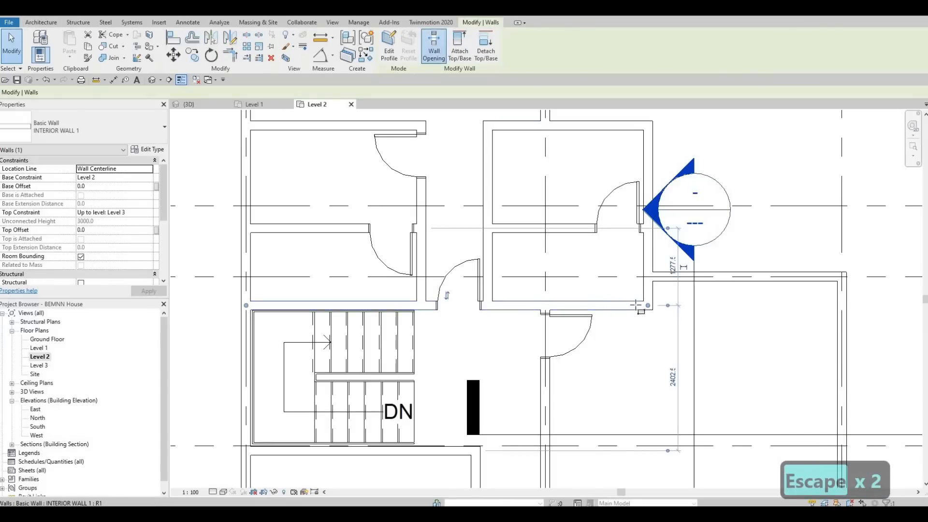
pyautogui.click(604, 307)
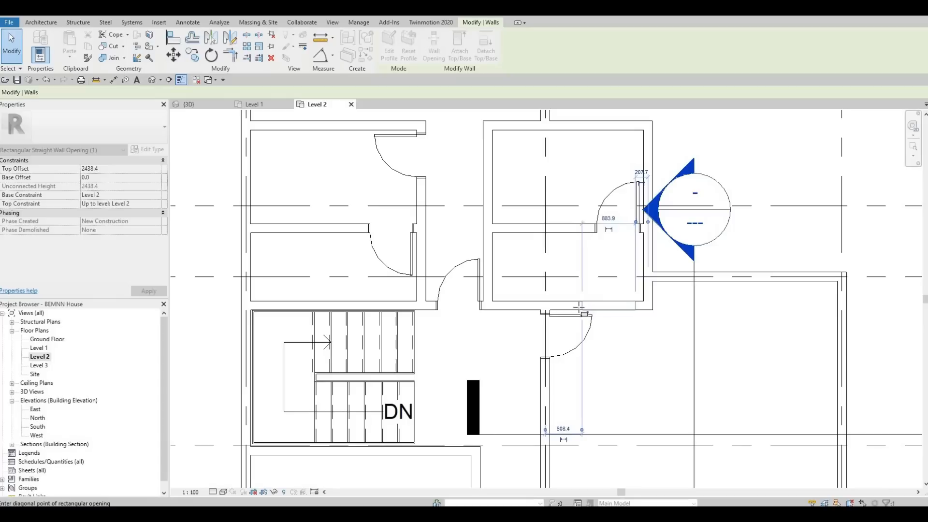
pyautogui.click(580, 308)
pyautogui.press('Escape')
pyautogui.press('Escape')
pyautogui.press('Escape')
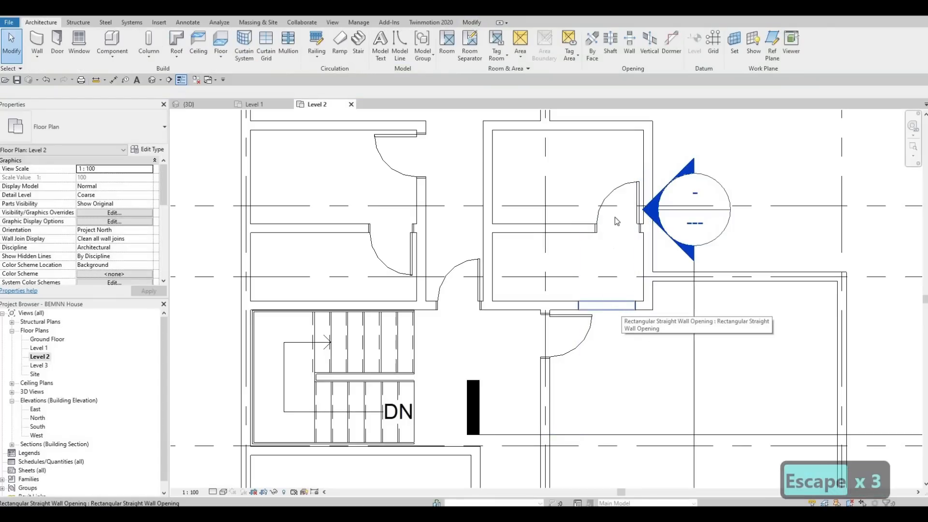
# Extend the opening's outer edge to the inner face of the projecting room's side wall and pull its opposite edge slightly inward
pyautogui.scroll(-2, 628, 242)
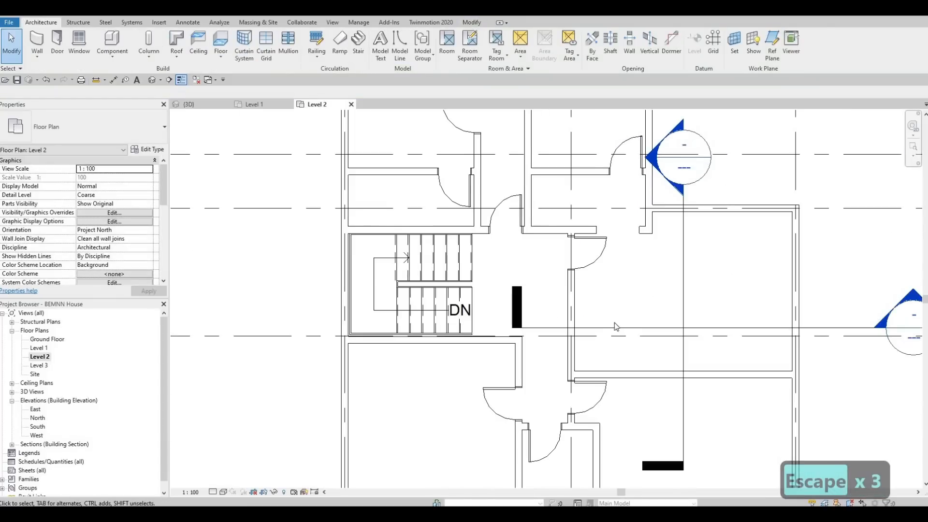
pyautogui.scroll(-2, 614, 323)
pyautogui.scroll(3, 610, 299)
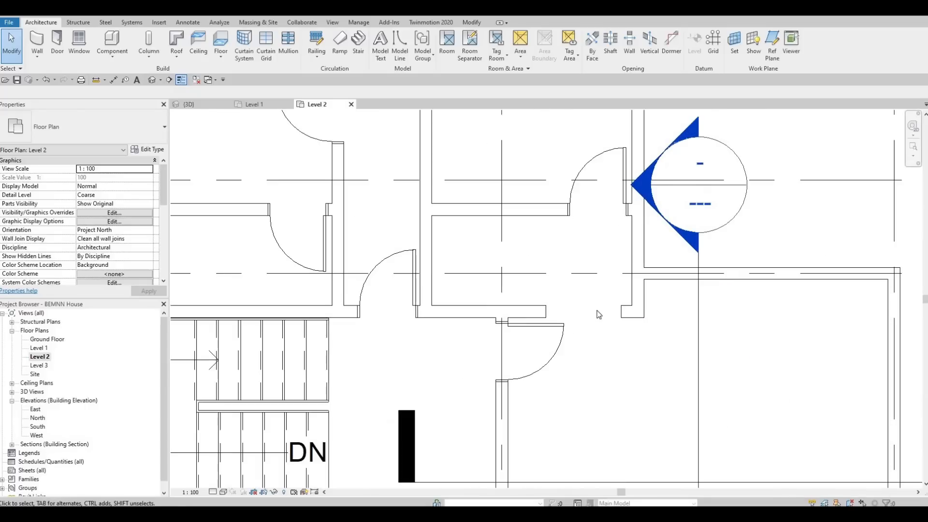
pyautogui.click(611, 317)
pyautogui.press('Escape')
pyautogui.click(623, 315)
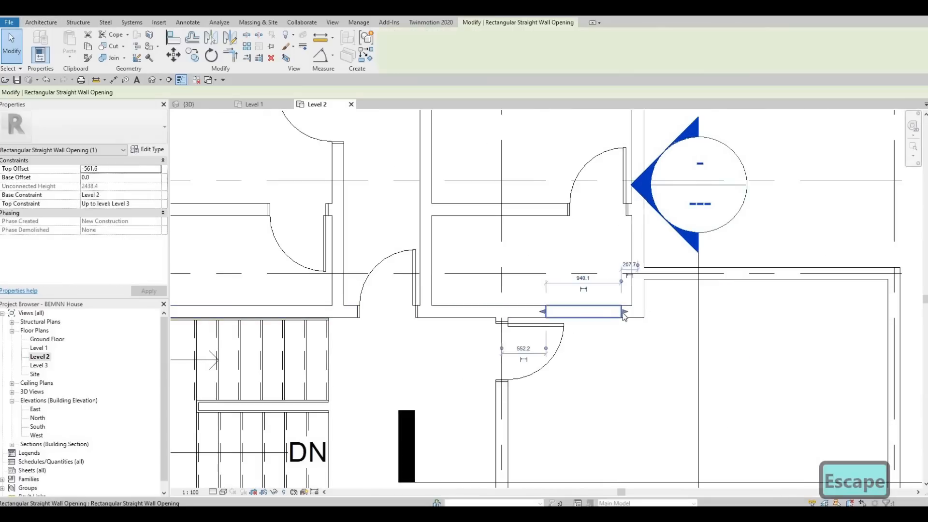
pyautogui.moveTo(632, 312); pyautogui.dragTo(629, 315)
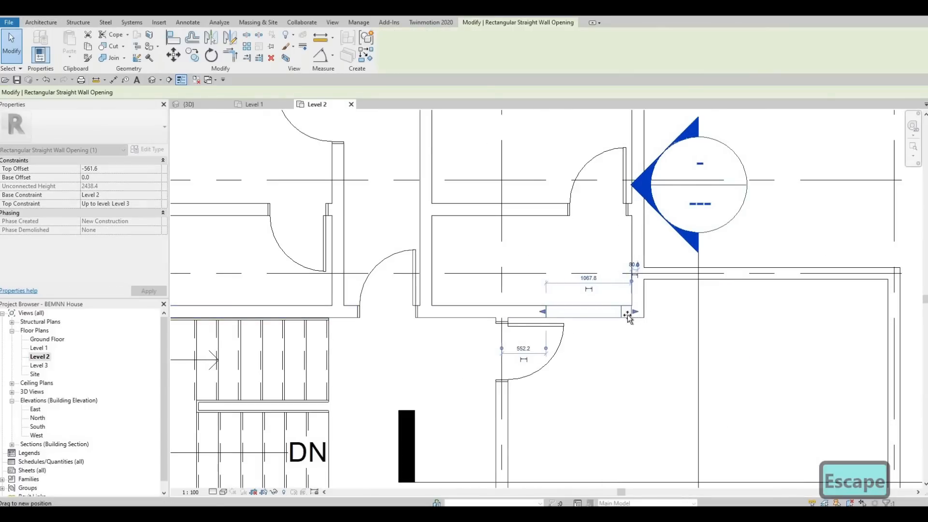
pyautogui.moveTo(543, 311); pyautogui.dragTo(556, 312)
pyautogui.press('Escape')
pyautogui.scroll(-3, 591, 321)
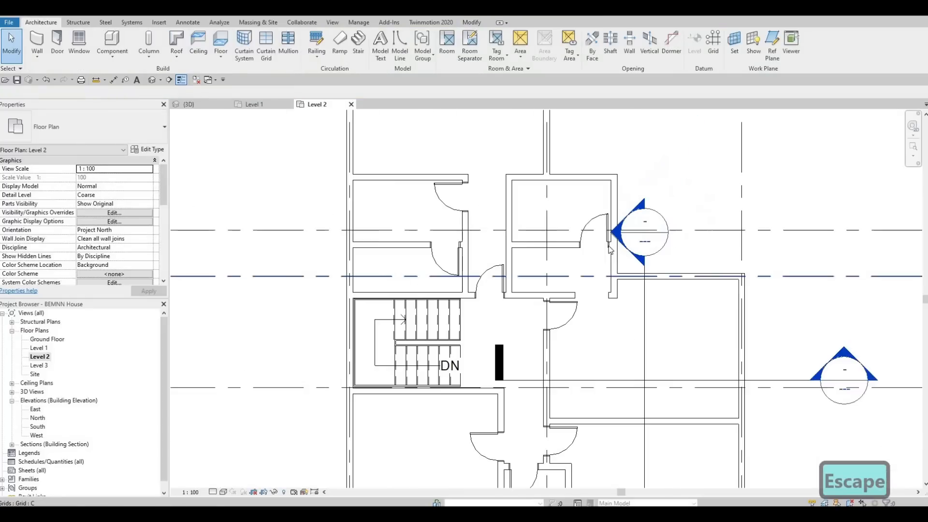
pyautogui.moveTo(591, 321); pyautogui.dragTo(587, 256, button='middle')
pyautogui.scroll(-2, 626, 330)
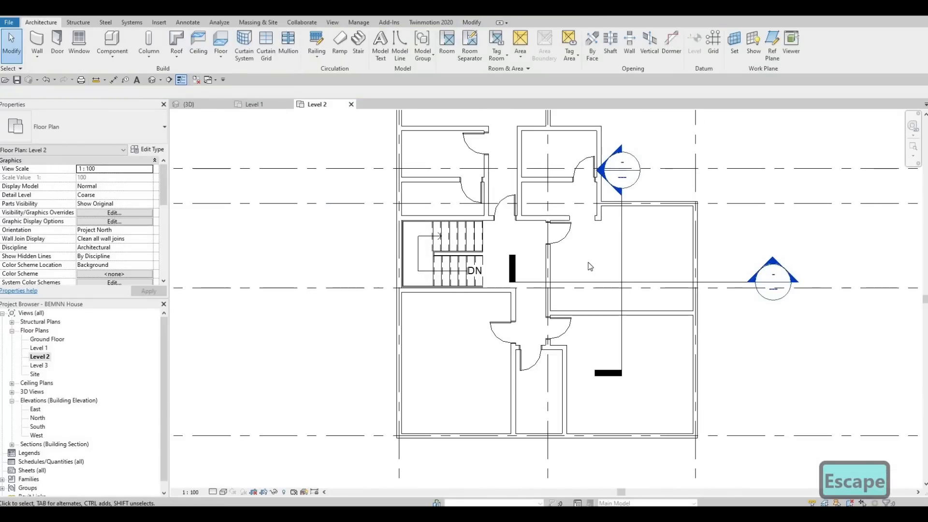
# Review the Level 2 floor plan from grid A to grid E, checking the room partitions, interior doors and wall opening around the stairs
pyautogui.moveTo(575, 343); pyautogui.dragTo(586, 301, button='middle')
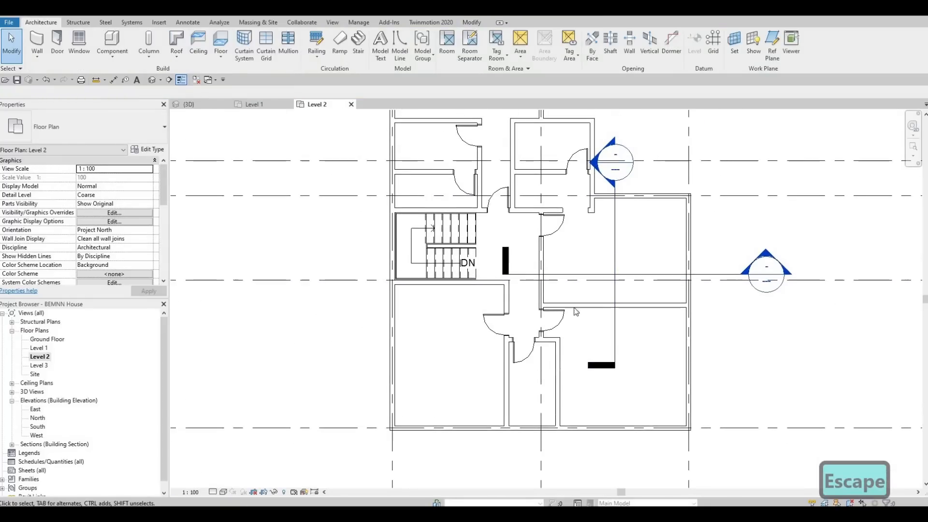
pyautogui.moveTo(602, 246); pyautogui.dragTo(597, 297, button='middle')
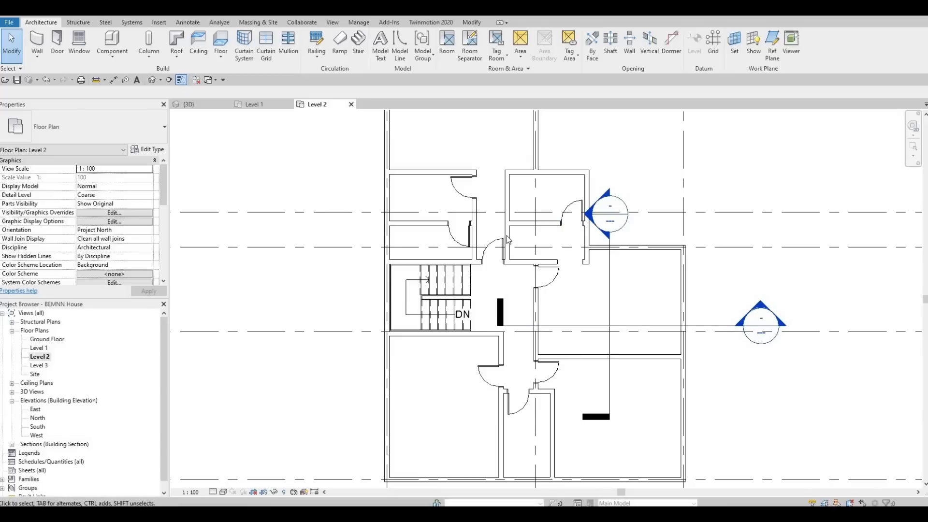
pyautogui.moveTo(578, 295); pyautogui.dragTo(576, 310, button='middle')
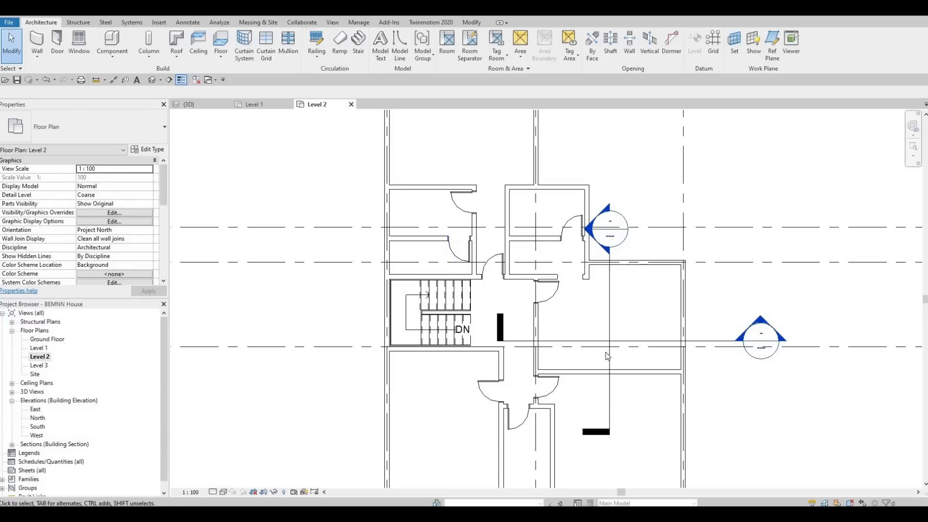
pyautogui.moveTo(563, 357); pyautogui.dragTo(562, 336, button='middle')
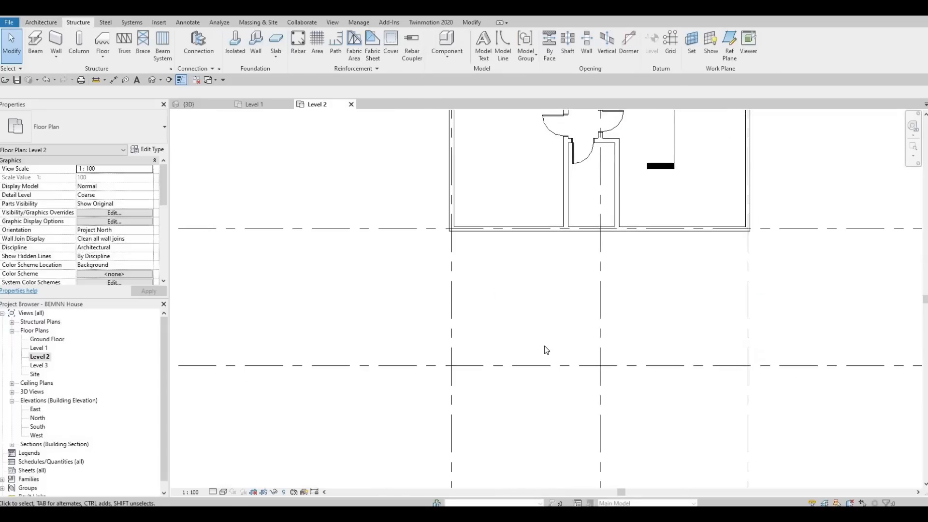
pyautogui.scroll(-3, 545, 348)
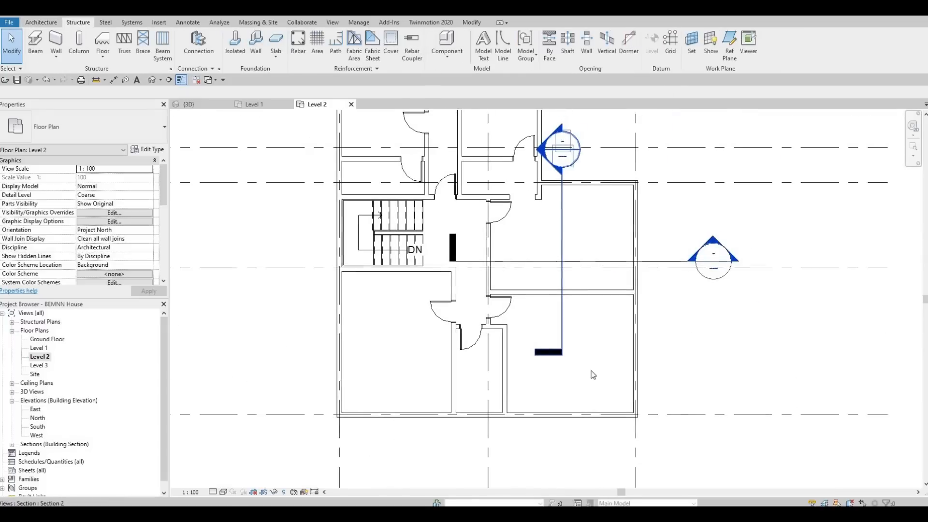
pyautogui.scroll(-4, 663, 345)
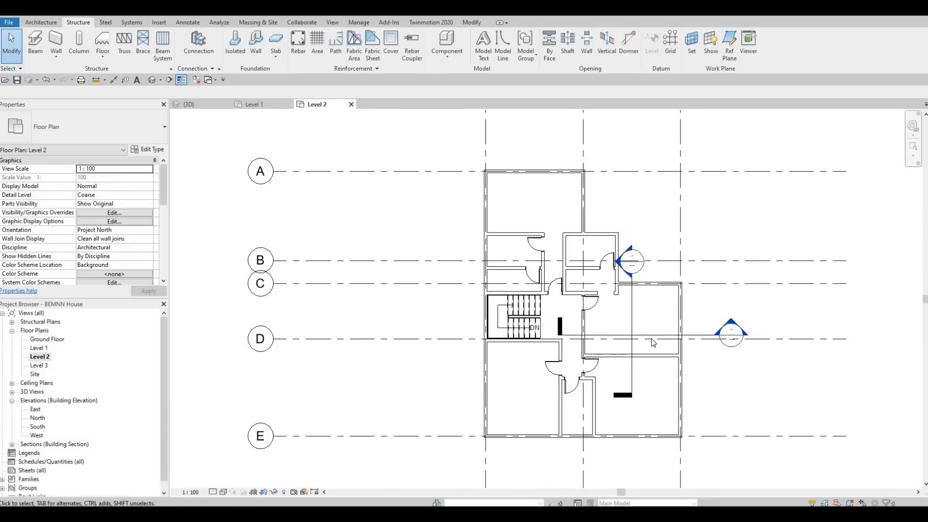
pyautogui.moveTo(645, 348); pyautogui.dragTo(637, 330, button='middle')
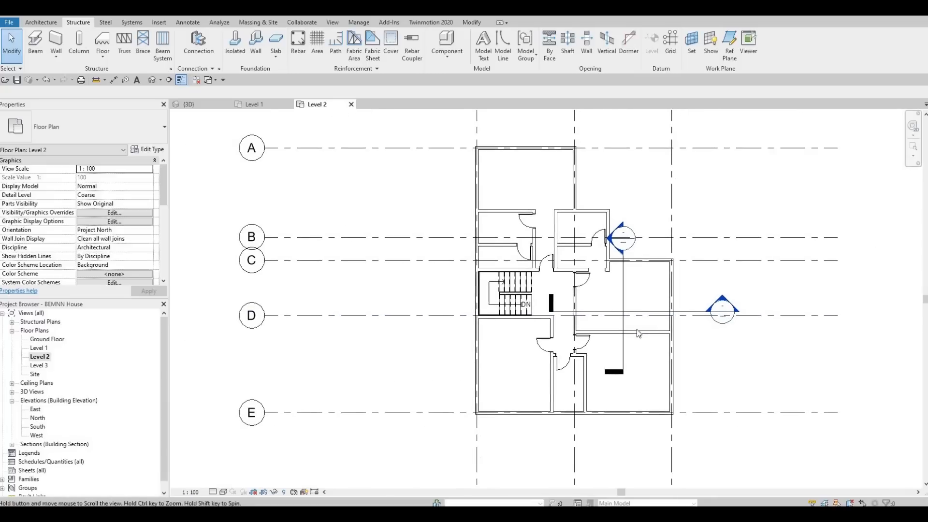
pyautogui.scroll(2, 637, 329)
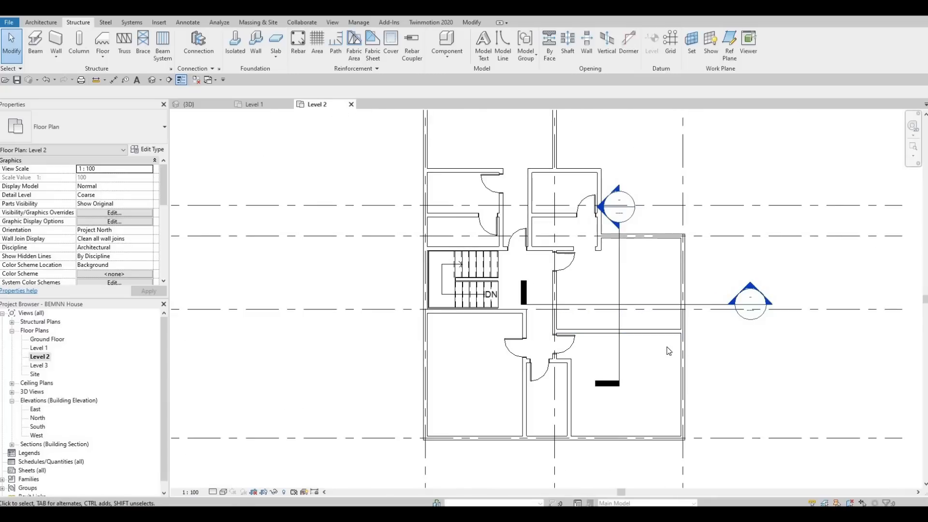
pyautogui.scroll(-1, 670, 366)
pyautogui.moveTo(668, 358); pyautogui.dragTo(664, 386, button='middle')
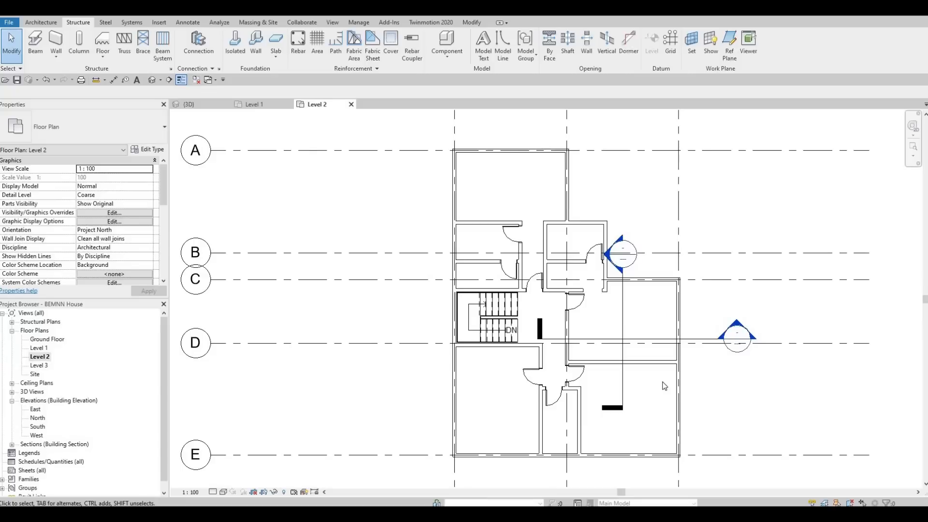